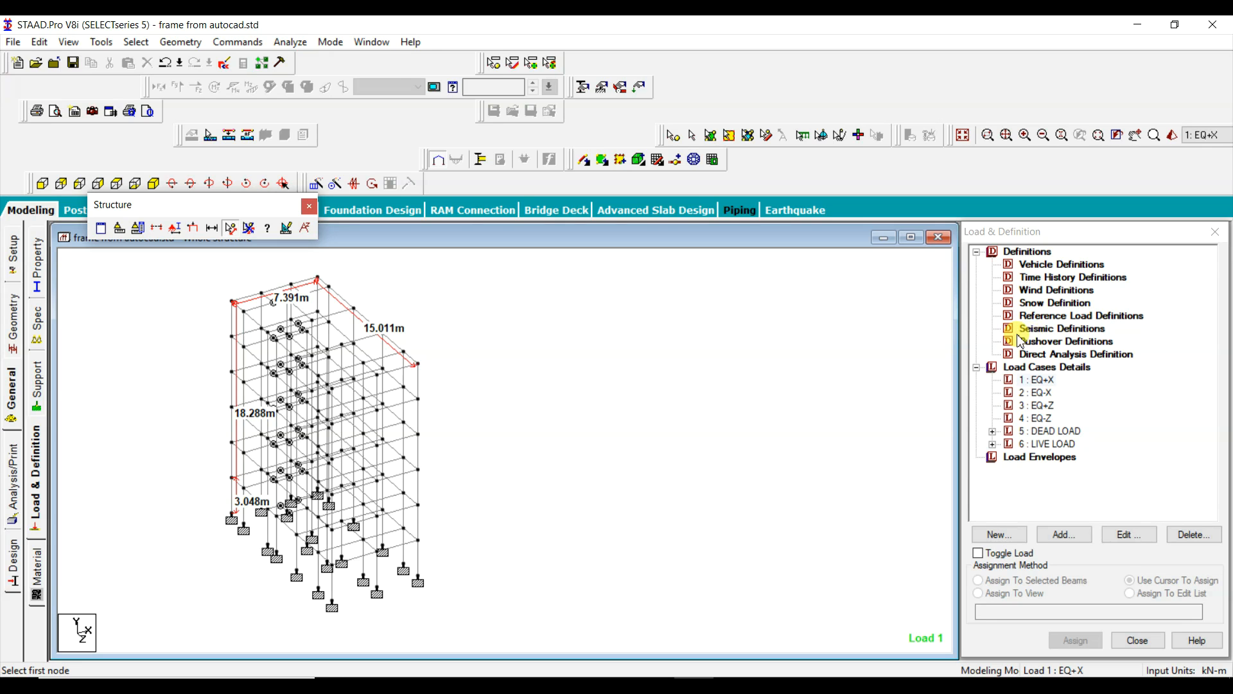
Step: Start a new seismic definition of type IS 1893 - 2002/2005 and open its IS:1893 seismic parameter generator
left_click(1046, 336)
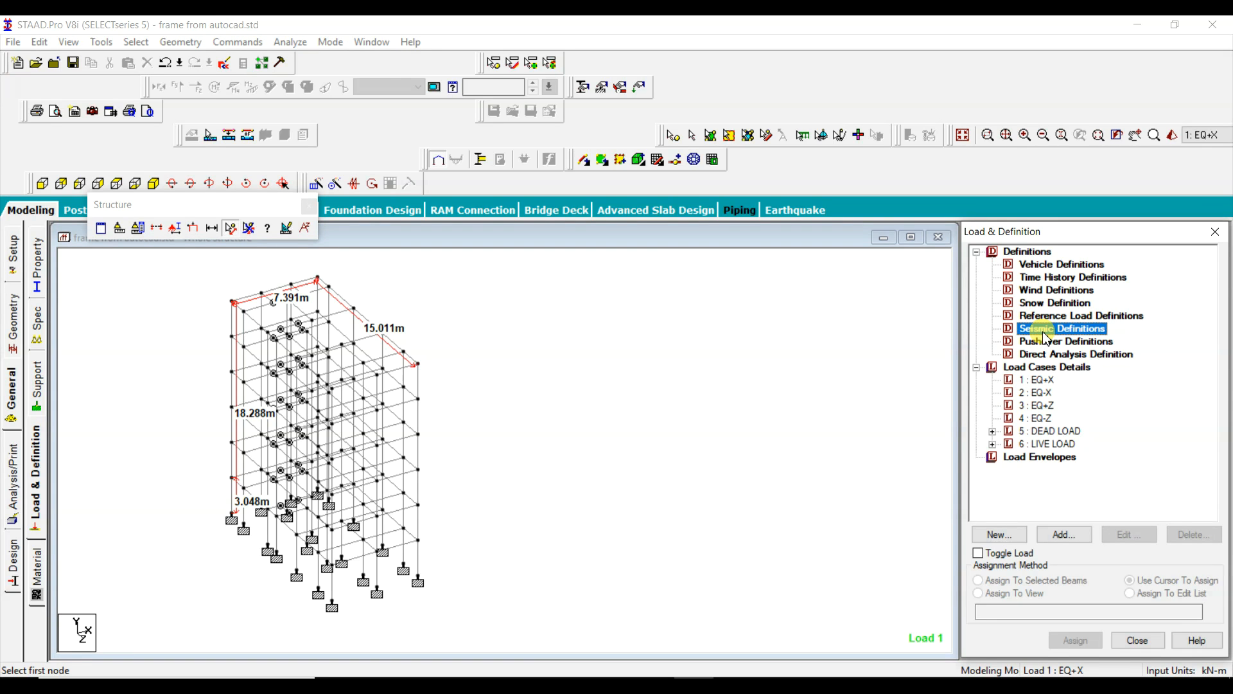
left_click(1065, 534)
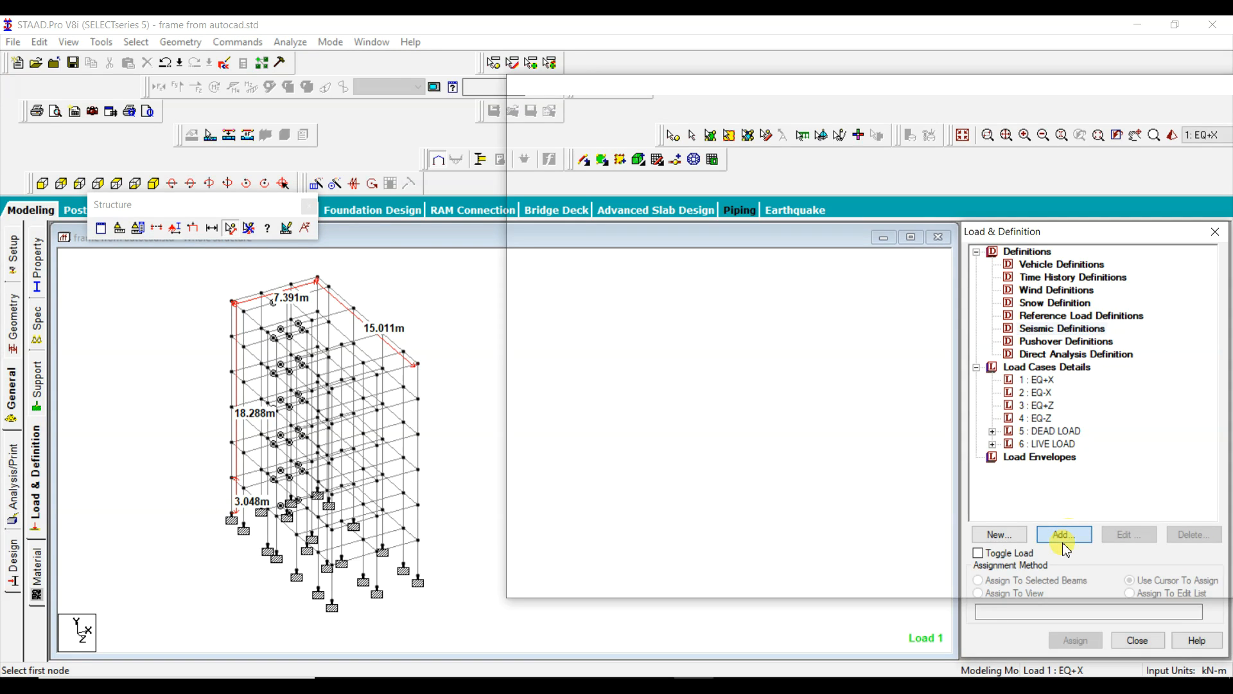
left_click_drag(679, 172, 906, 104)
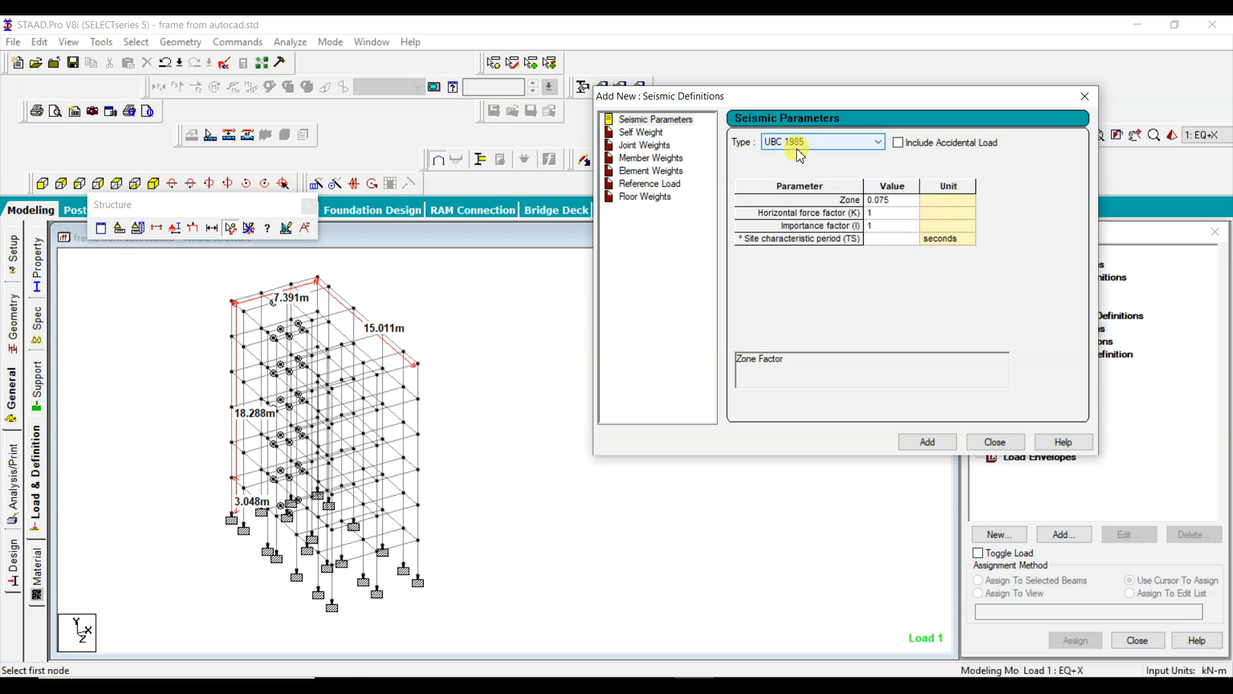
left_click(837, 145)
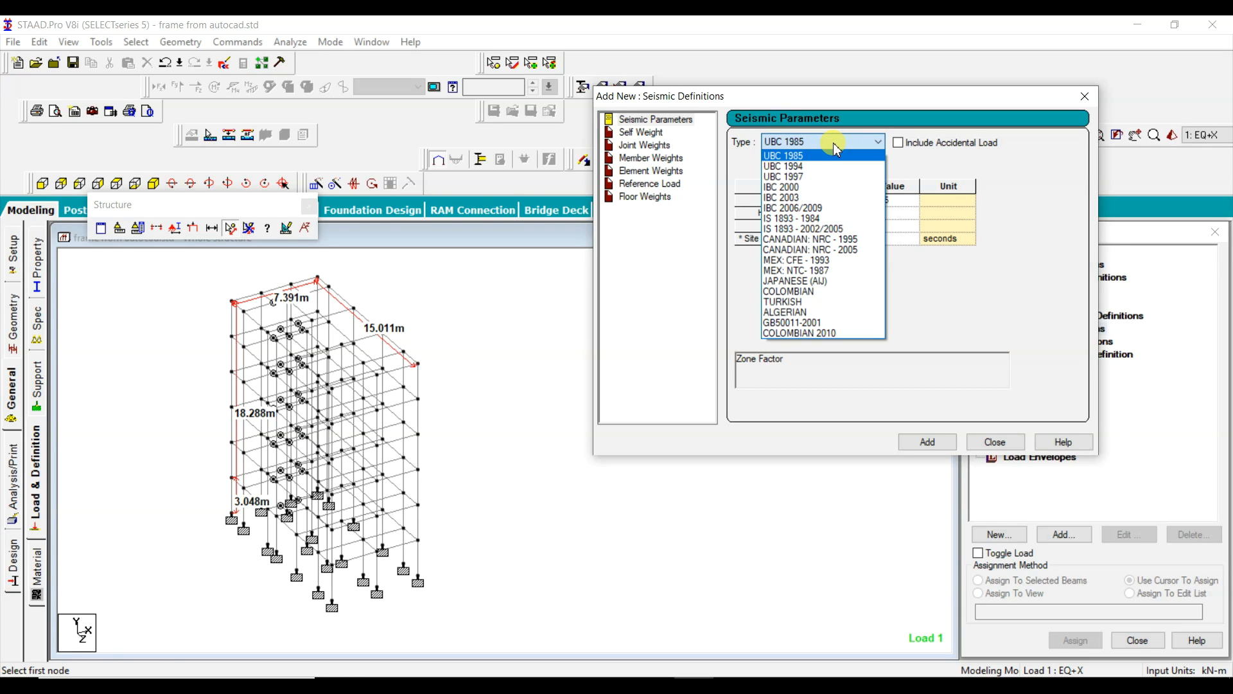
left_click(783, 230)
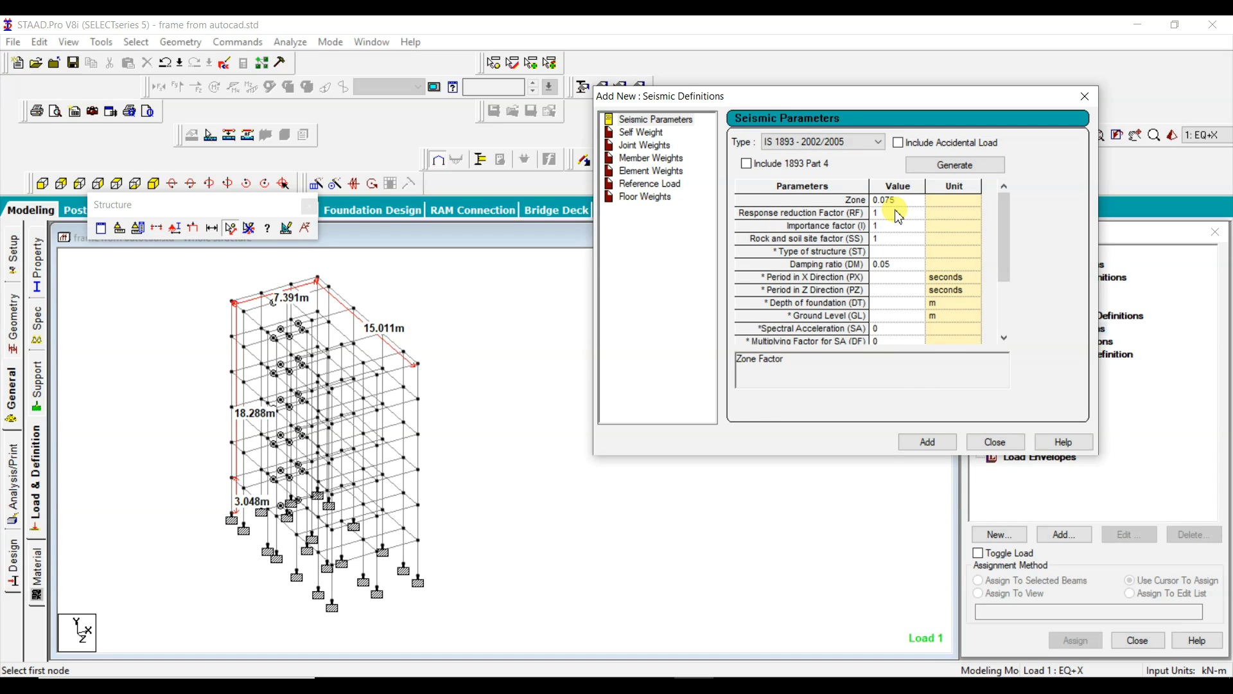
left_click(949, 168)
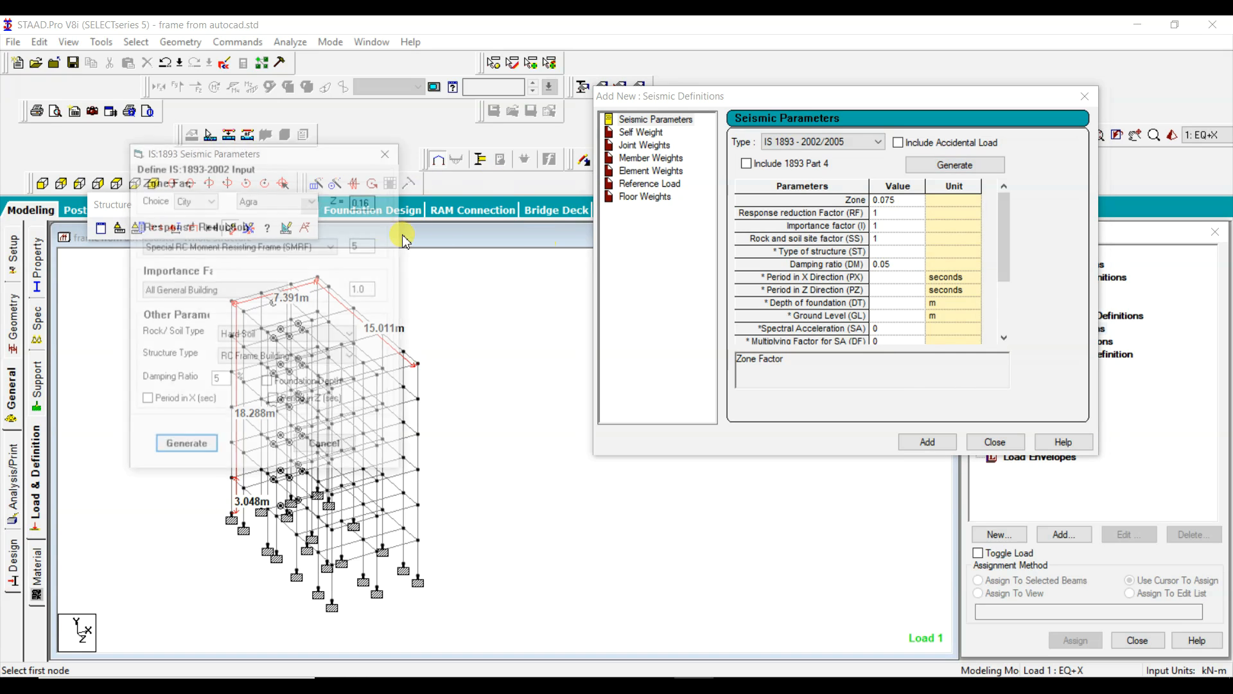
left_click_drag(247, 157, 893, 99)
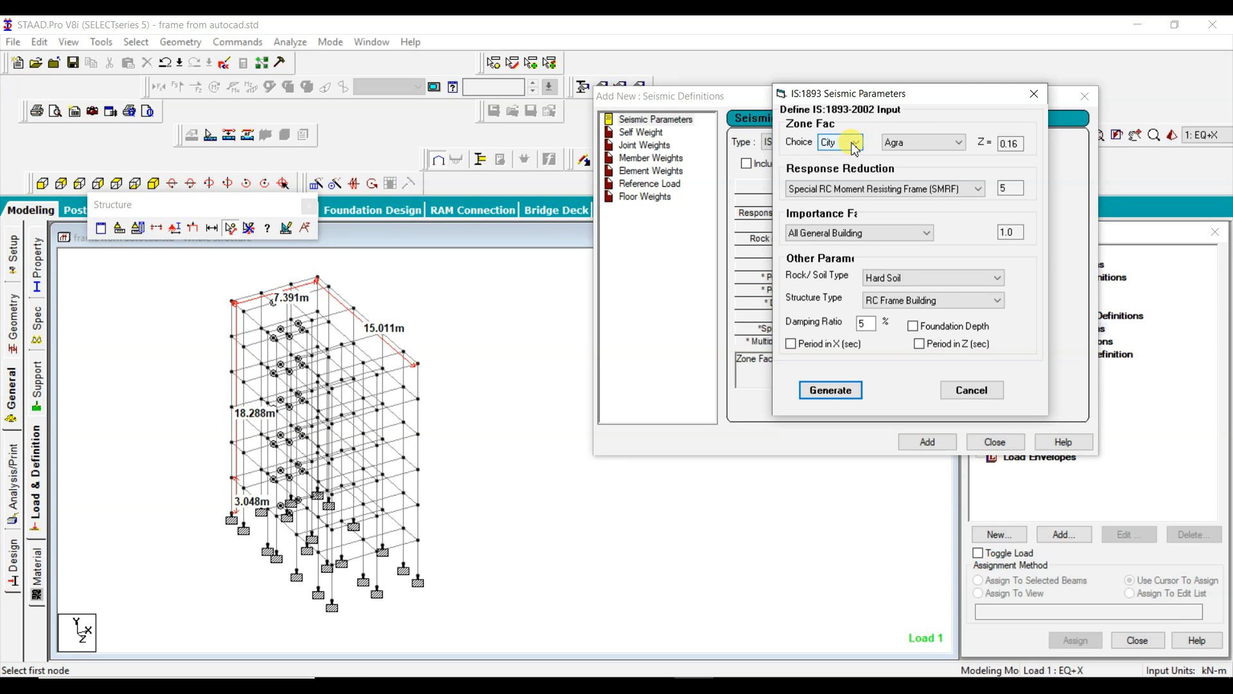
Step: Set the zone factor by city, choosing Delhi
left_click(924, 143)
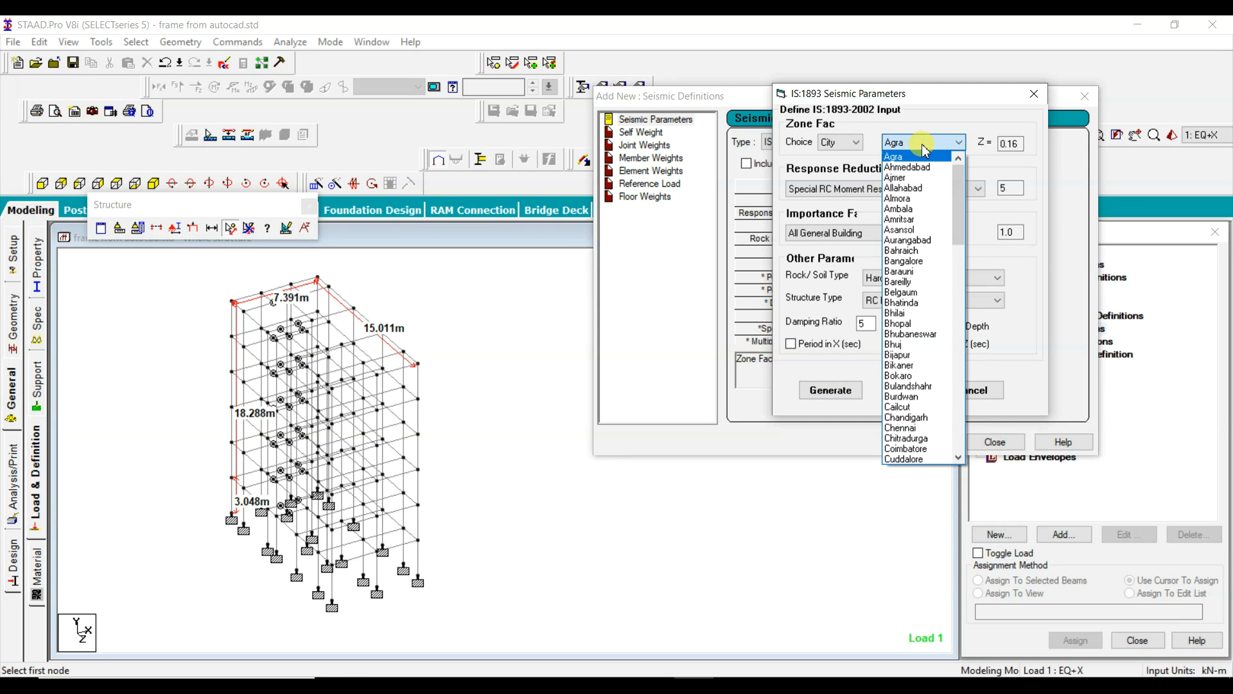
key("d")
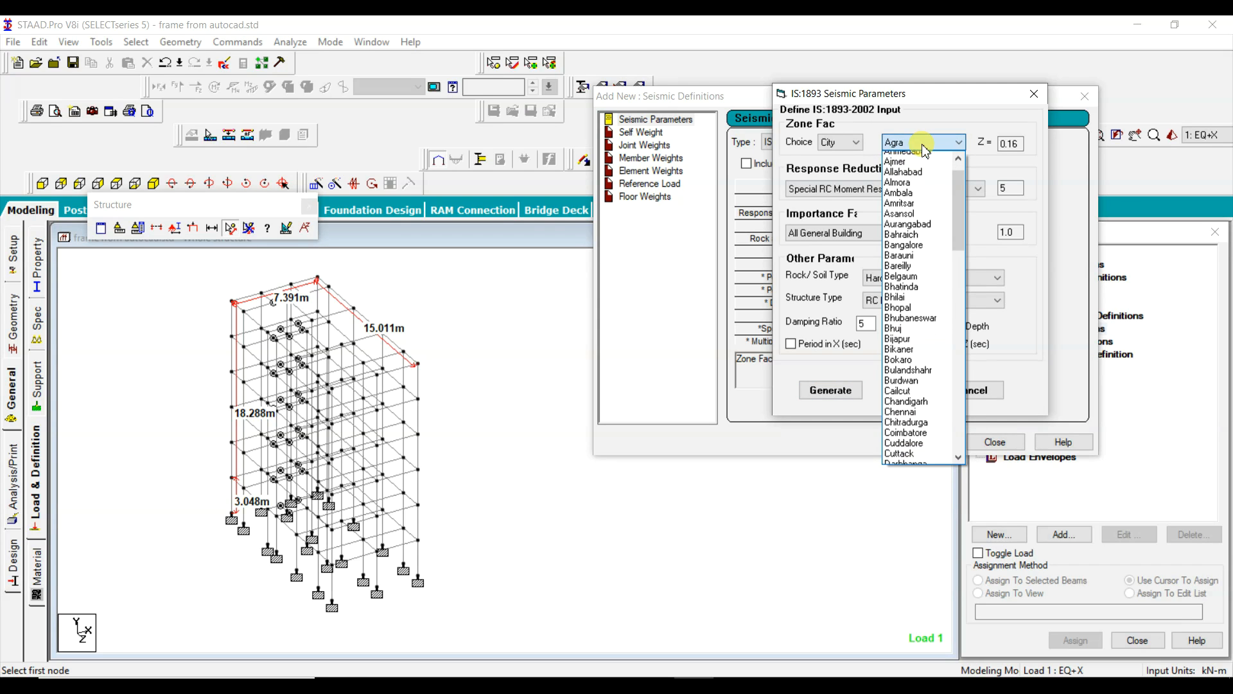
scroll(915, 443, "down", 2)
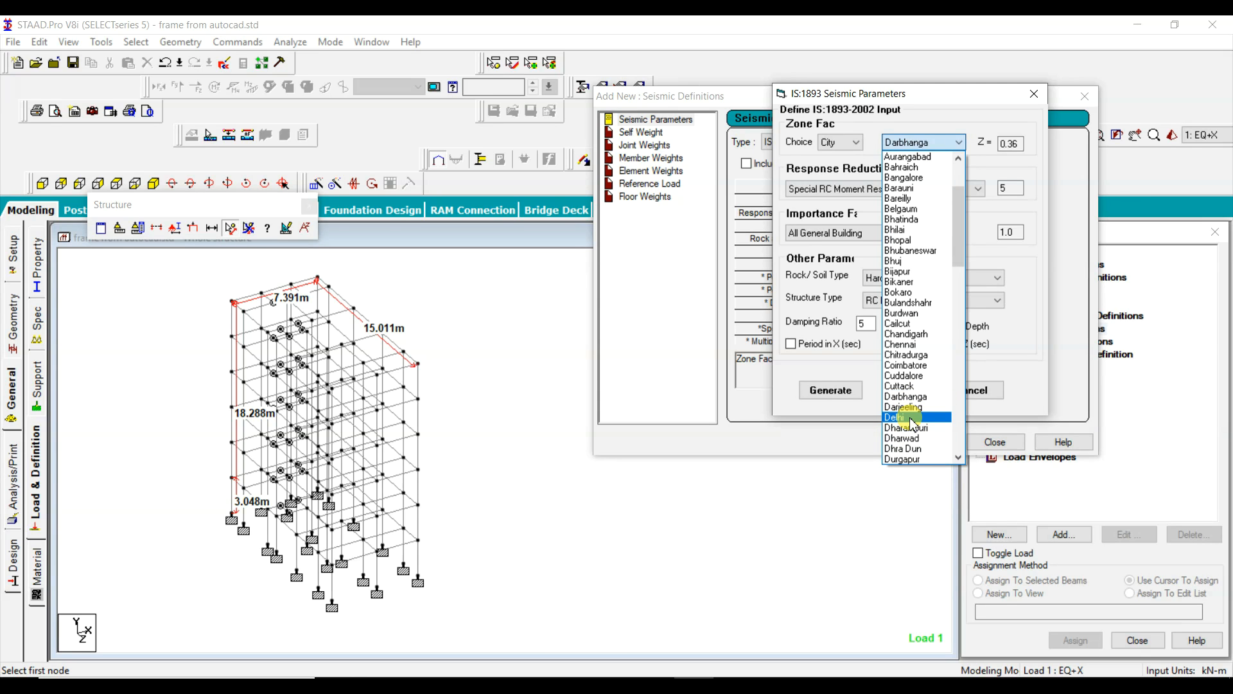
left_click(913, 419)
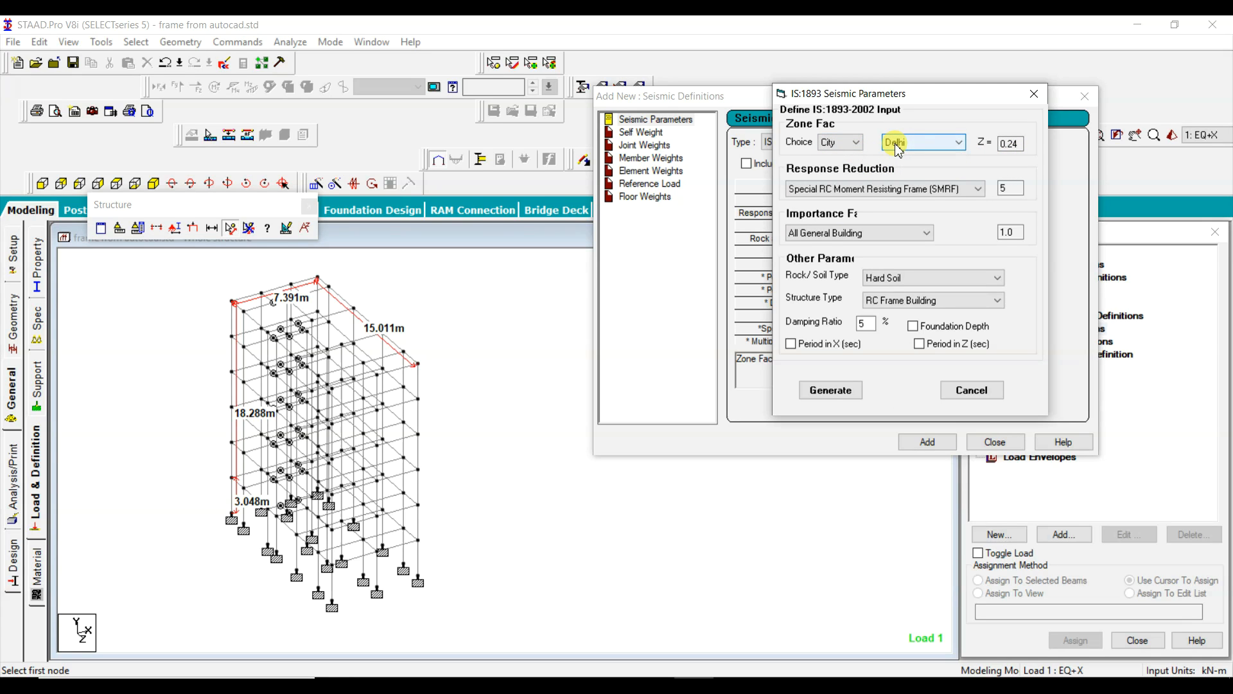
Step: Base the zone factor on the seismic zone instead of the city and choose zone IV
left_click(857, 143)
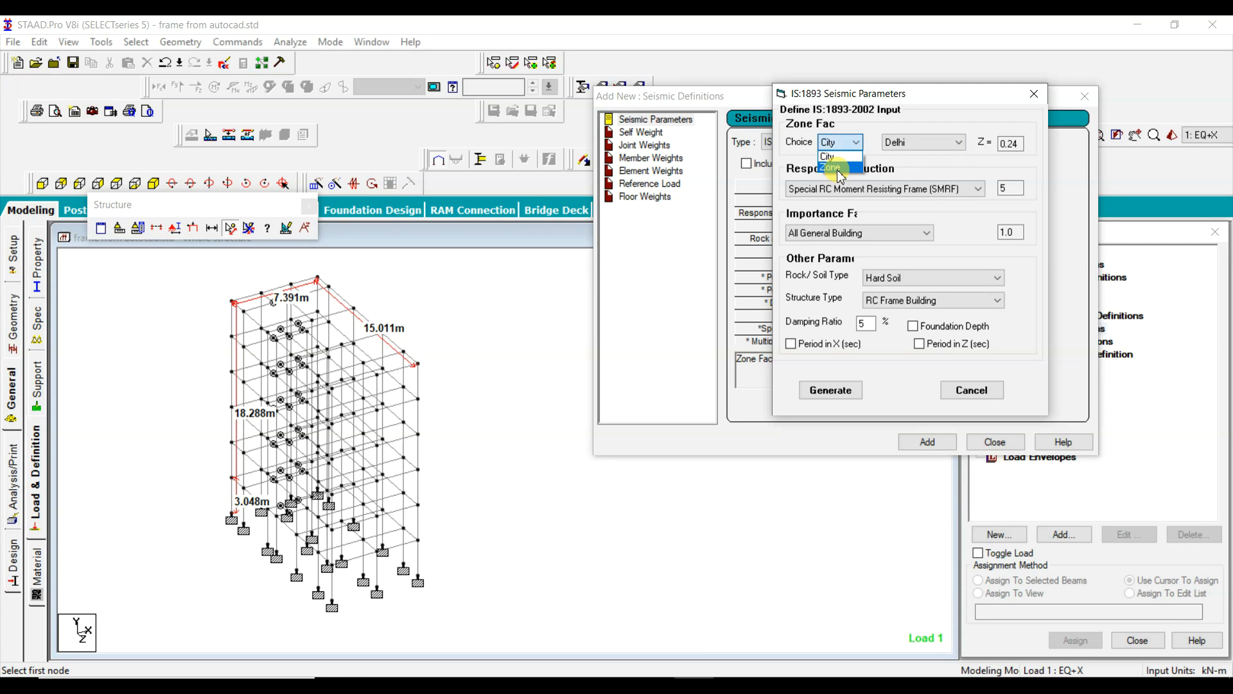
left_click(838, 169)
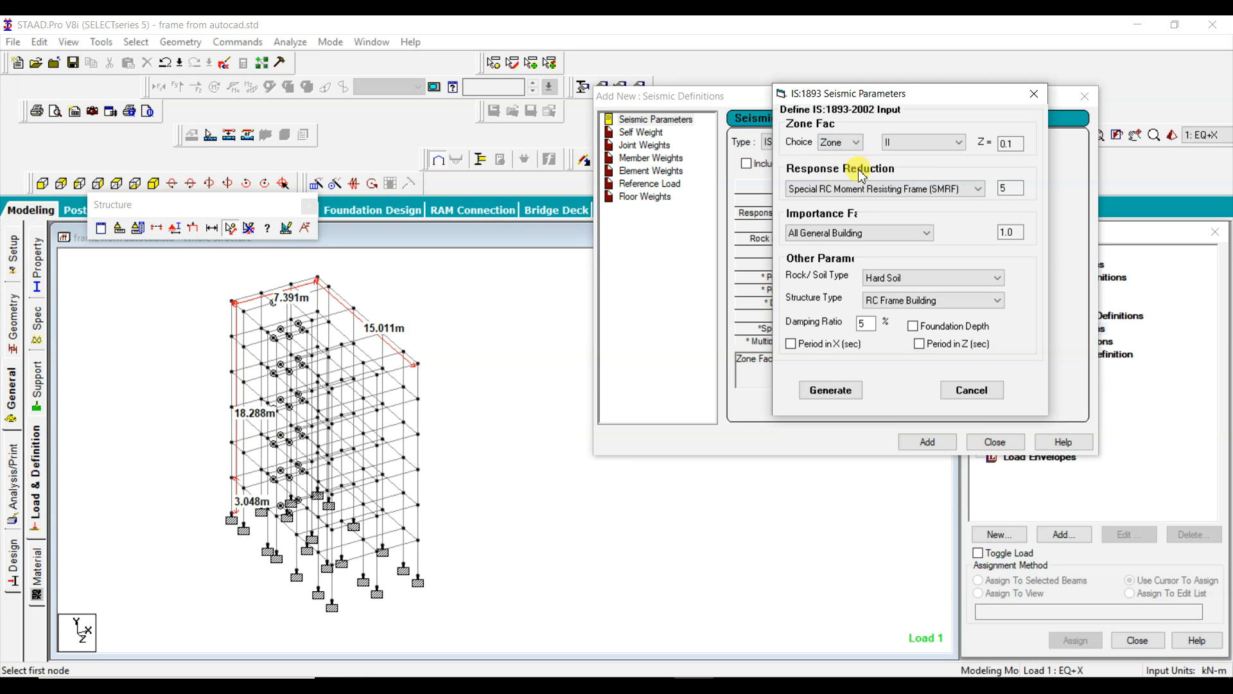
left_click(933, 146)
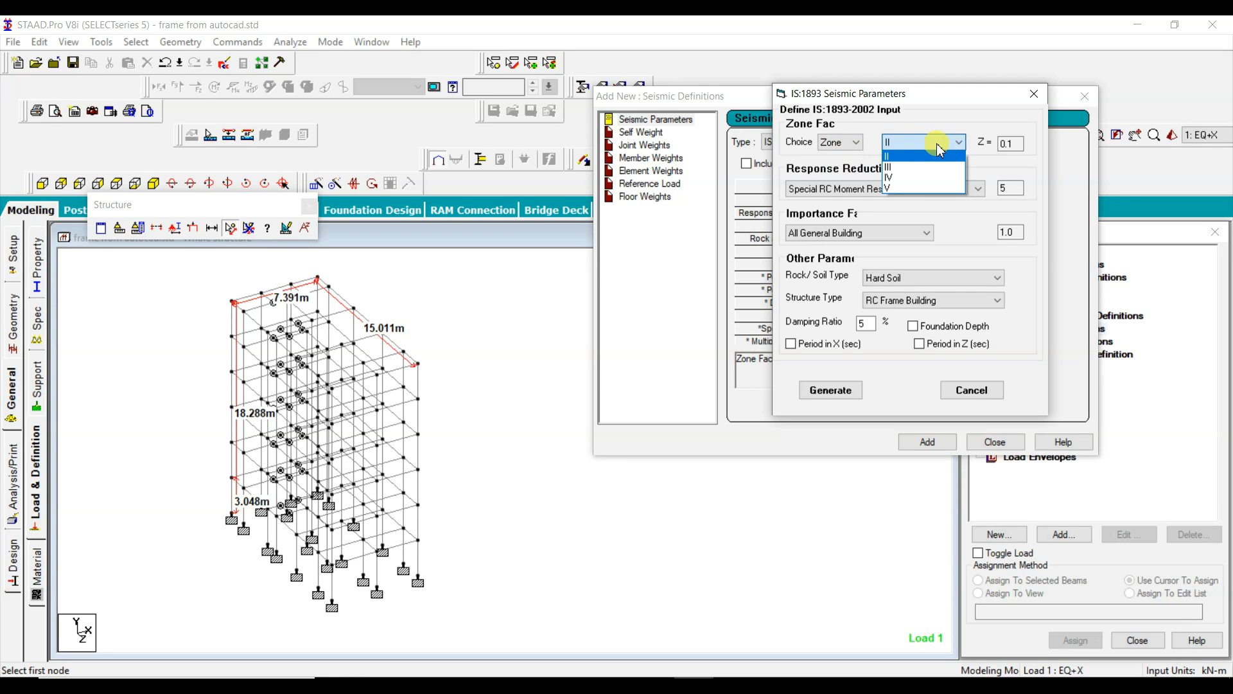
left_click(908, 178)
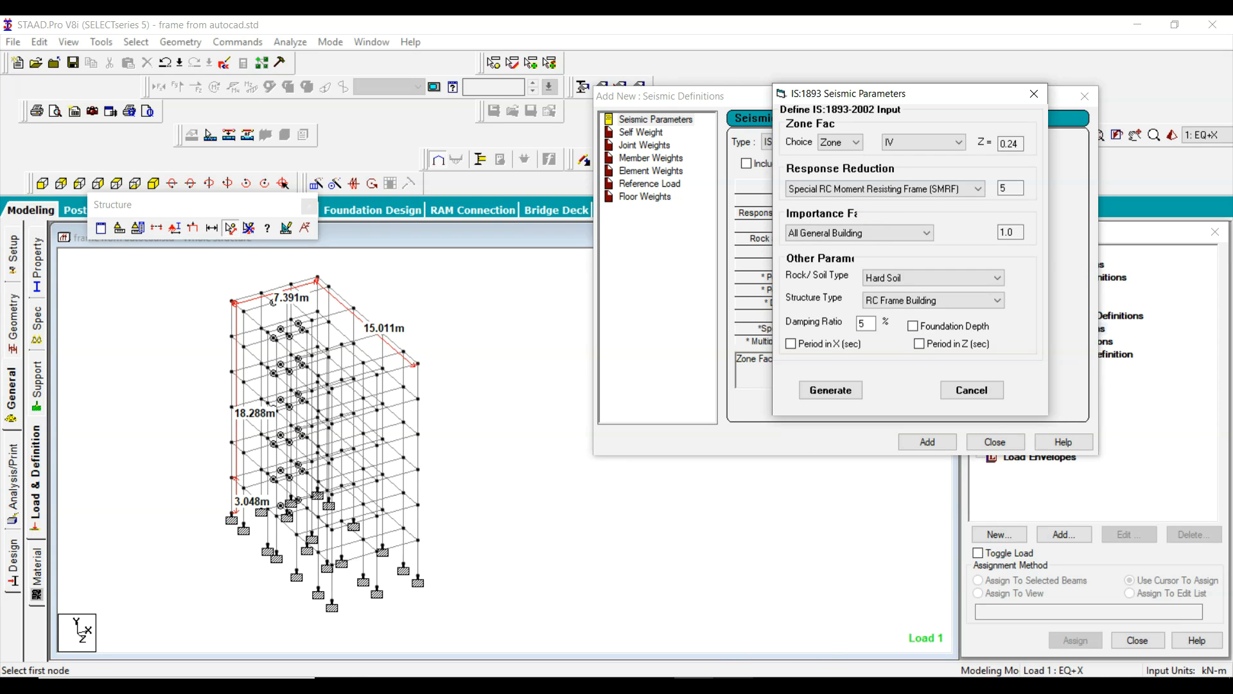
Step: Set the response reduction to Ordinary RC Moment Resisting Frame (OMRF)
mouse_move(733, 685)
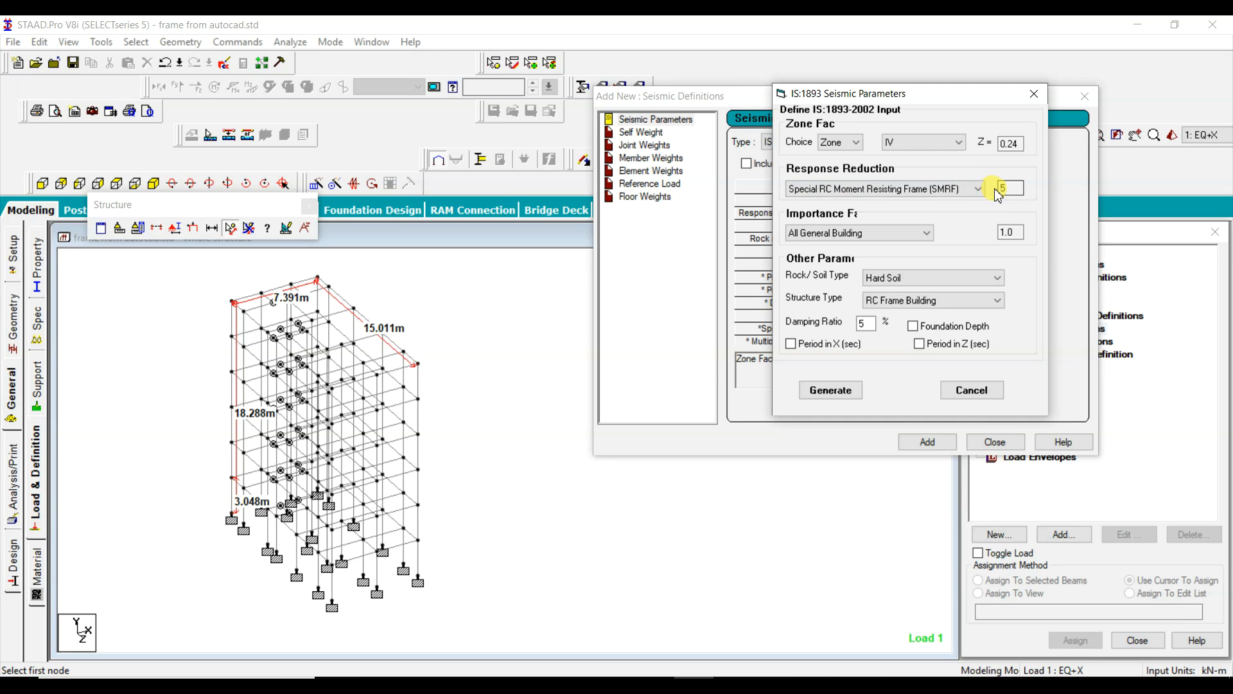
left_click(976, 189)
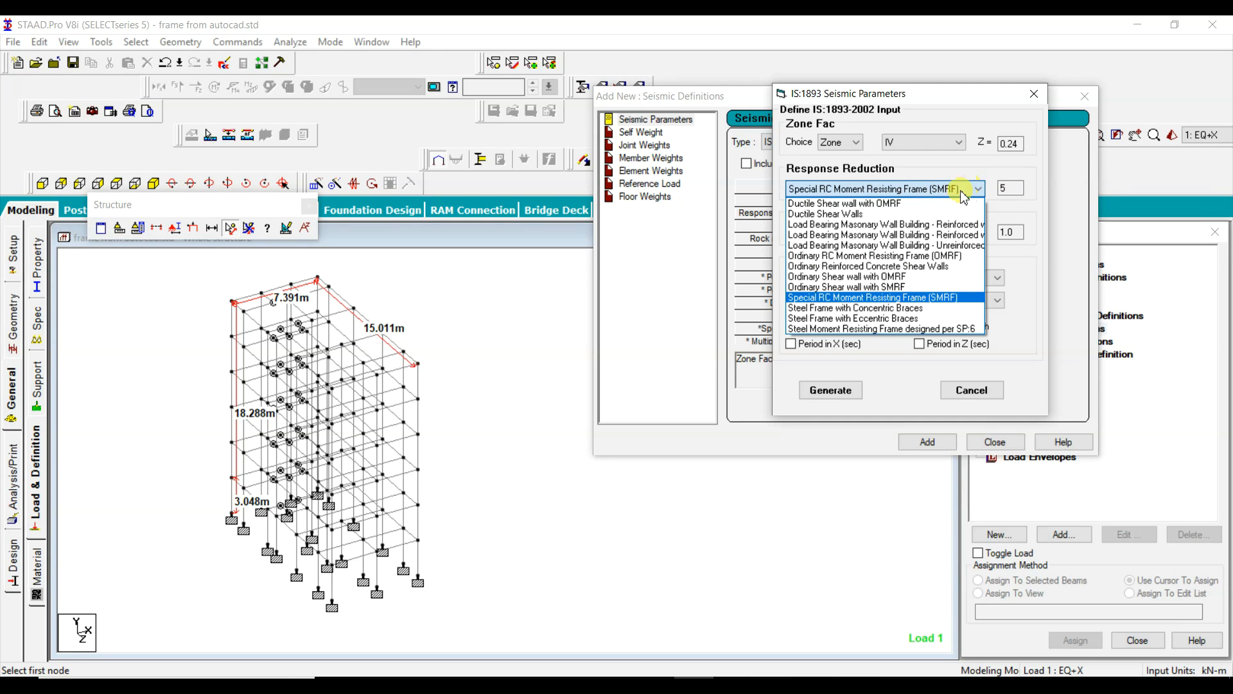
left_click(813, 262)
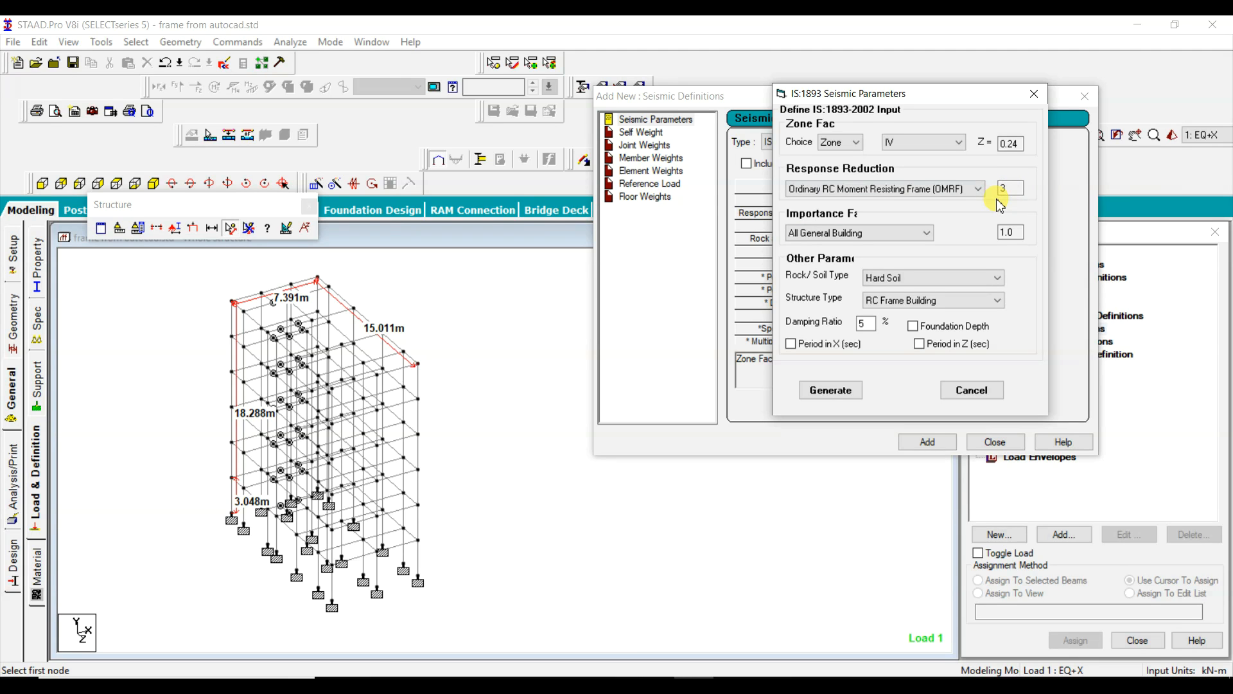
Step: Switch the response reduction to Special RC Moment Resisting Frame (SMRF), and return it to Ordinary RC Moment Resisting Frame (OMRF)
double_click(1009, 188)
left_click(883, 188)
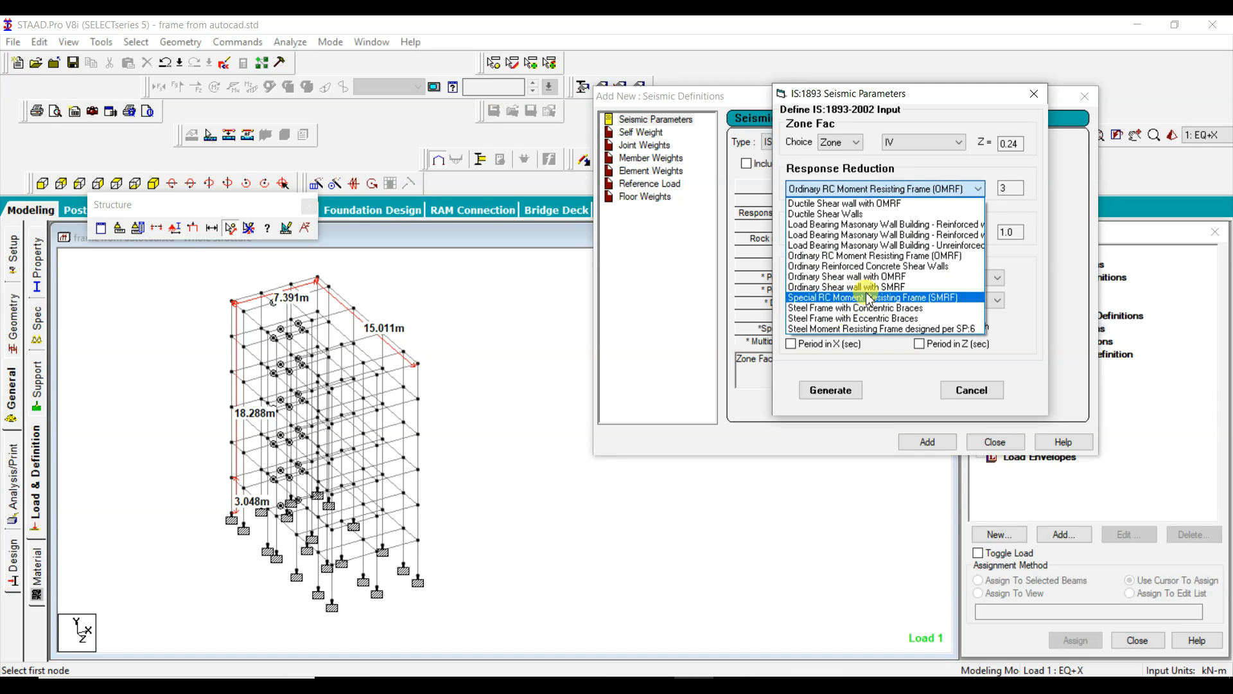
left_click(863, 298)
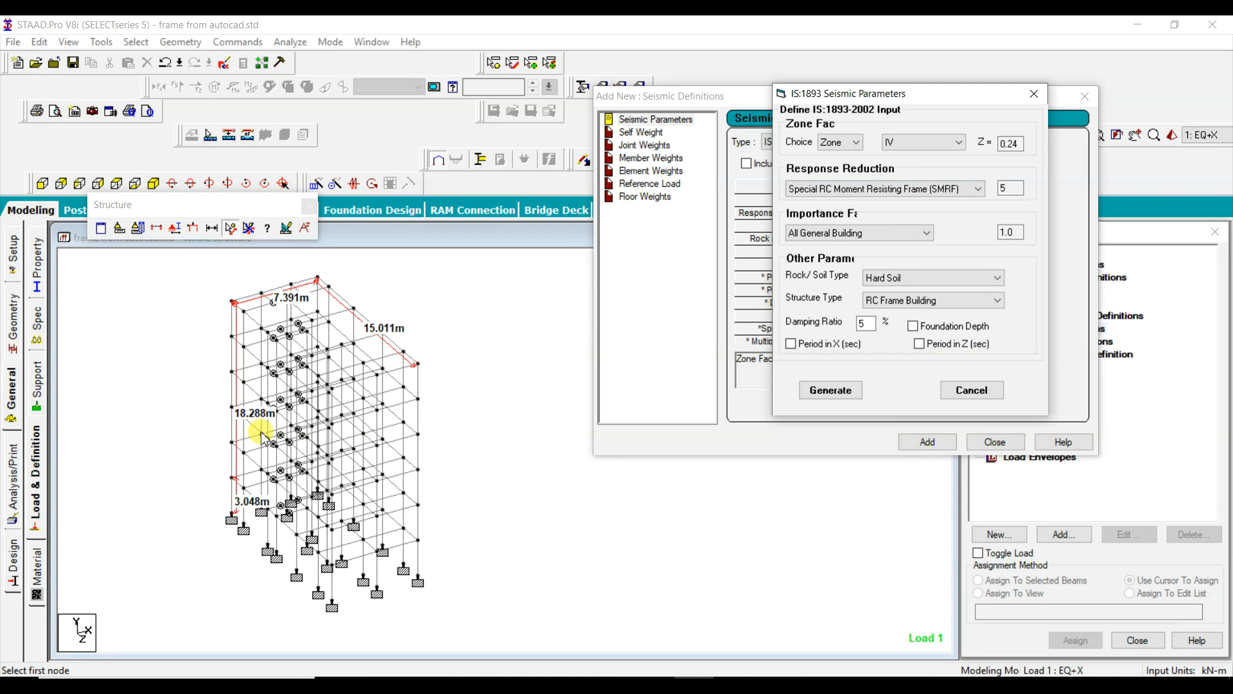
left_click(939, 189)
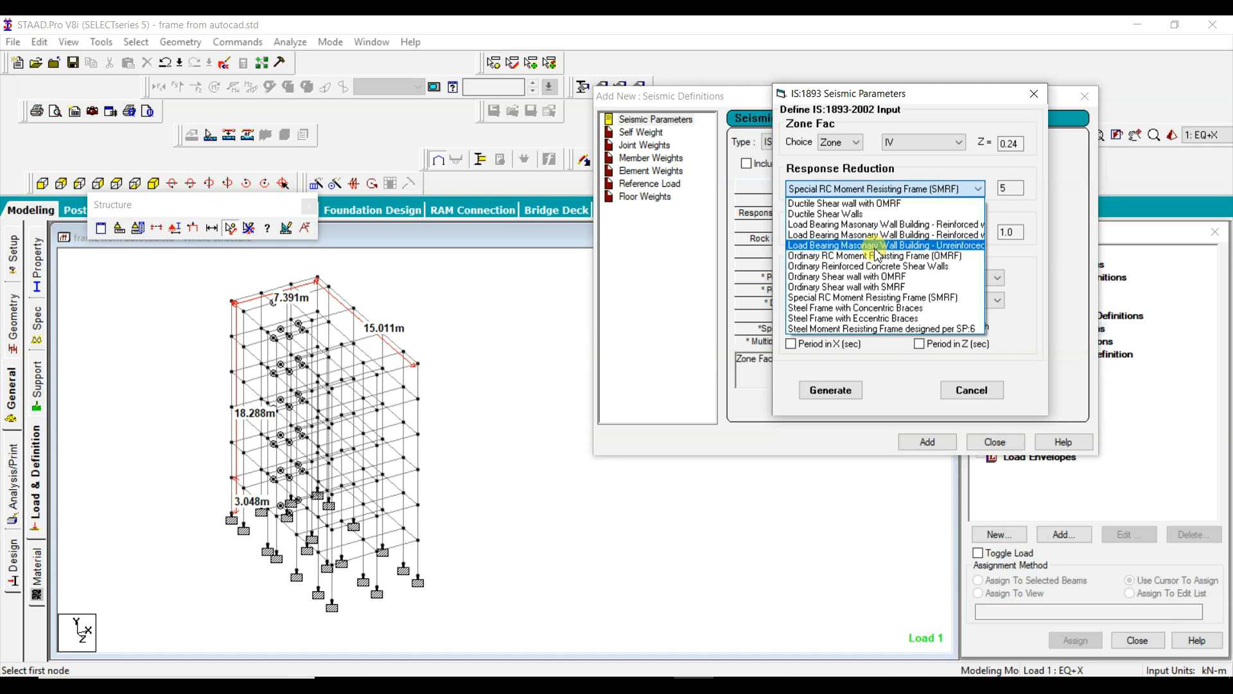
left_click(867, 256)
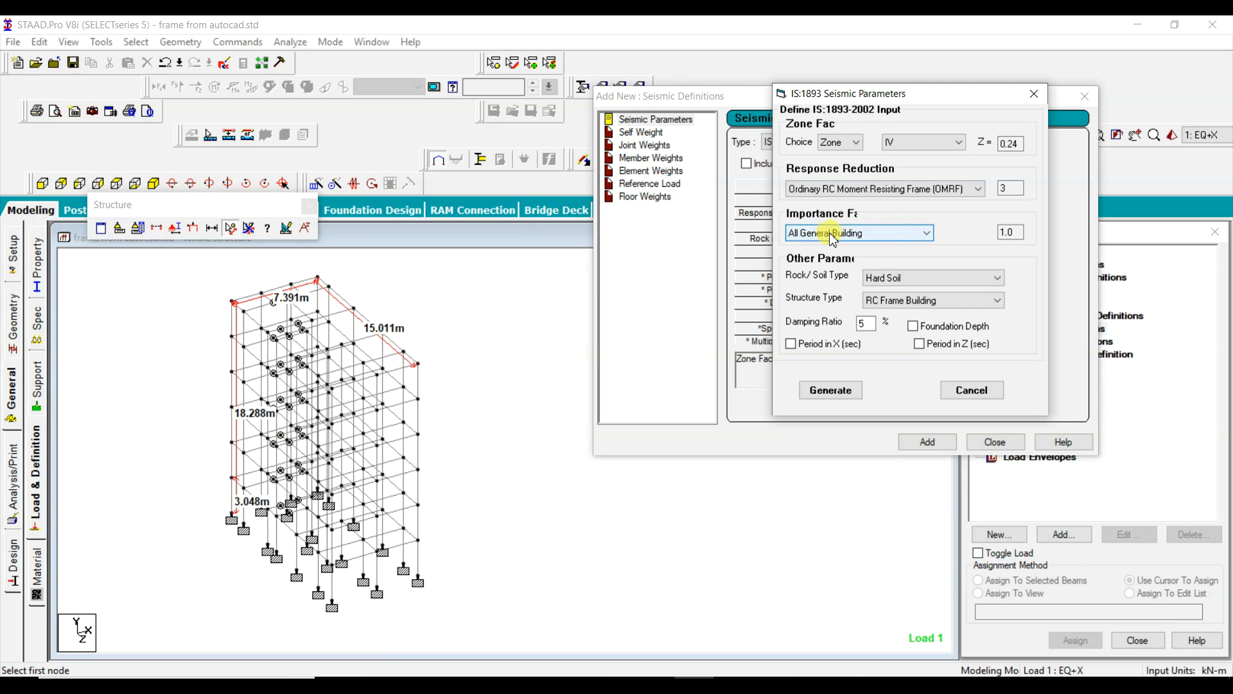
Step: Try the Important Building importance factor, and return it to All General Building
left_click(864, 236)
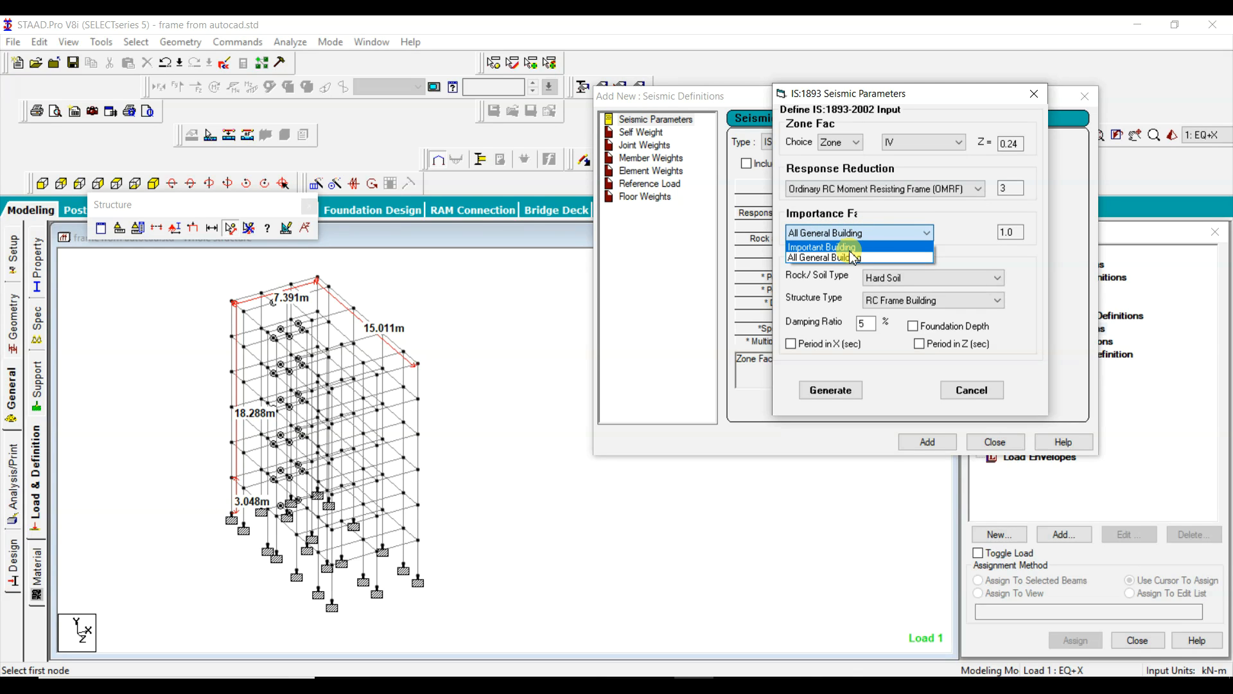
left_click(849, 248)
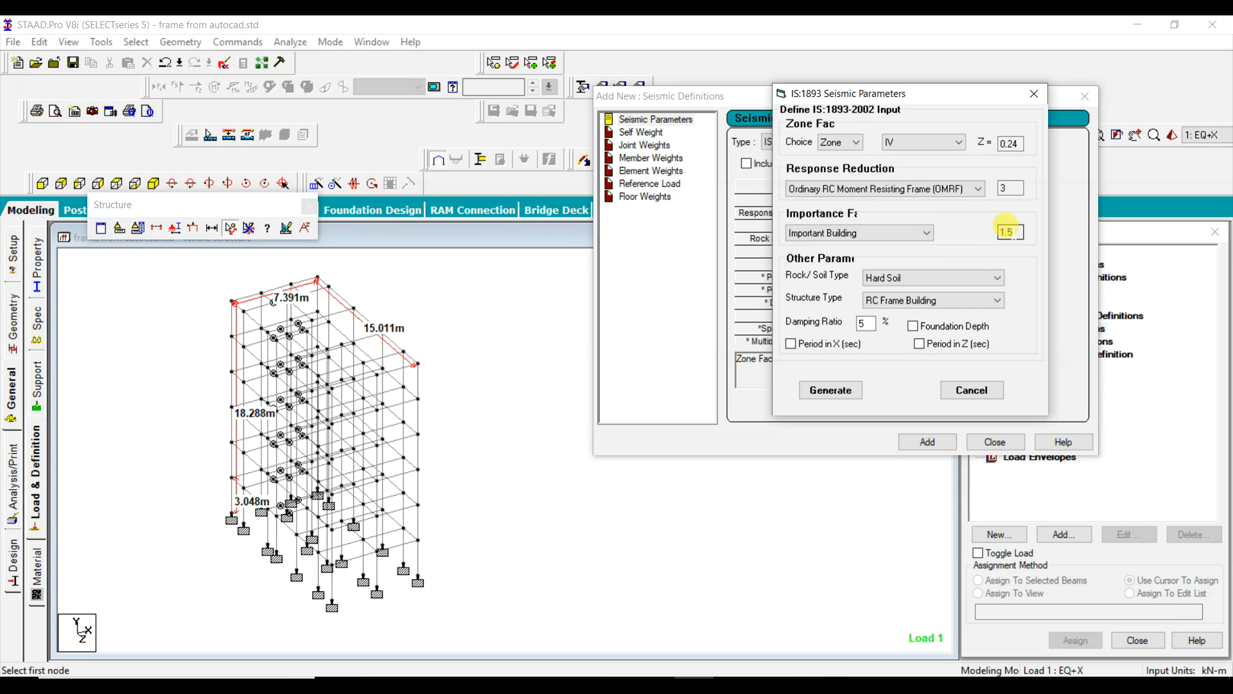
left_click(925, 232)
left_click(845, 256)
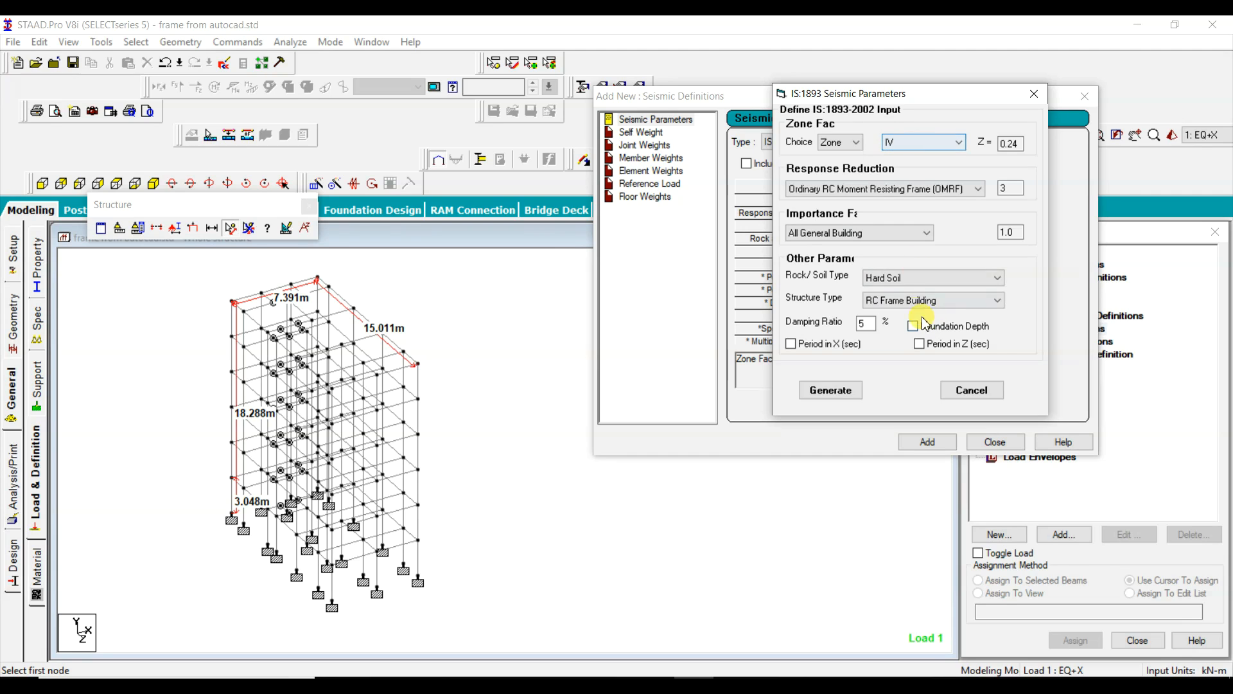
Step: Set the rock/soil type to Medium Soil and the structure type to RC Frame Building
left_click(905, 286)
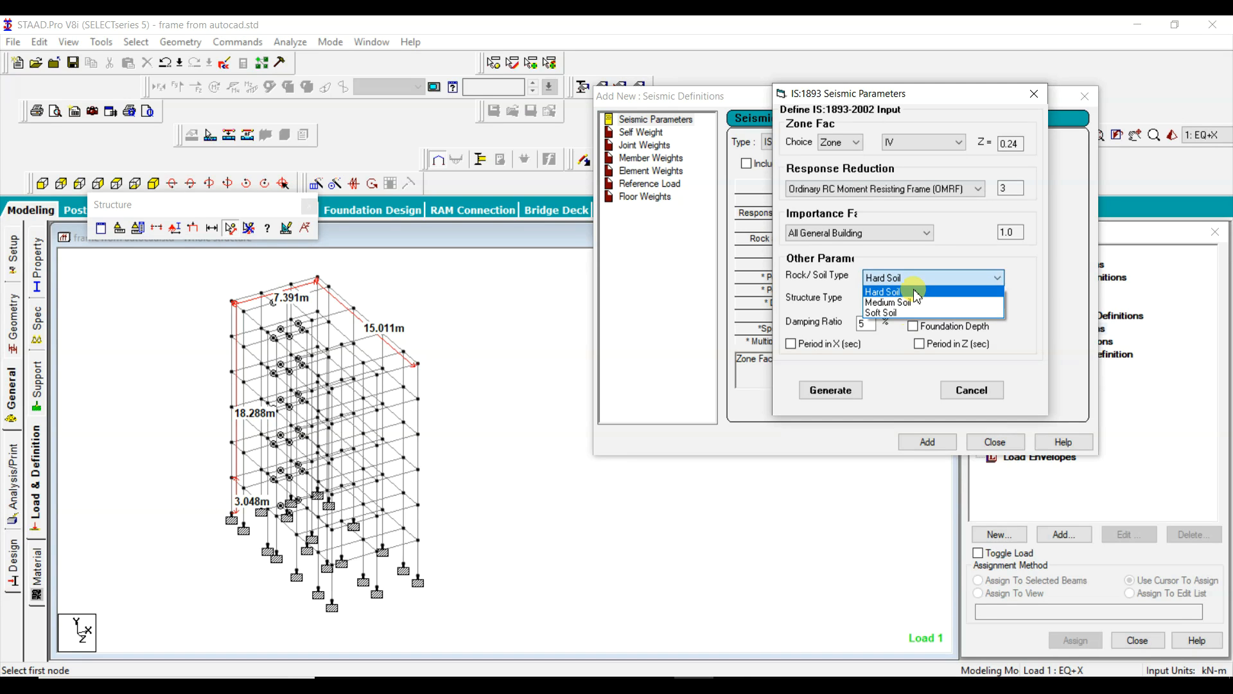
left_click(893, 301)
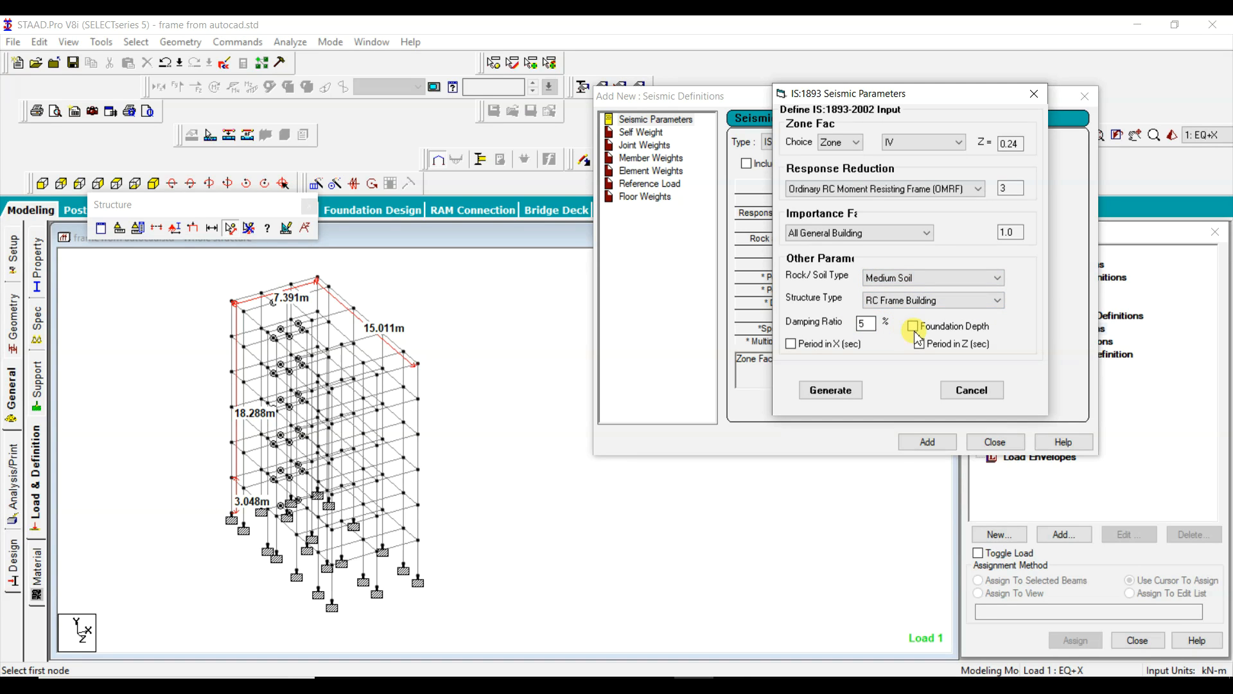
left_click(893, 302)
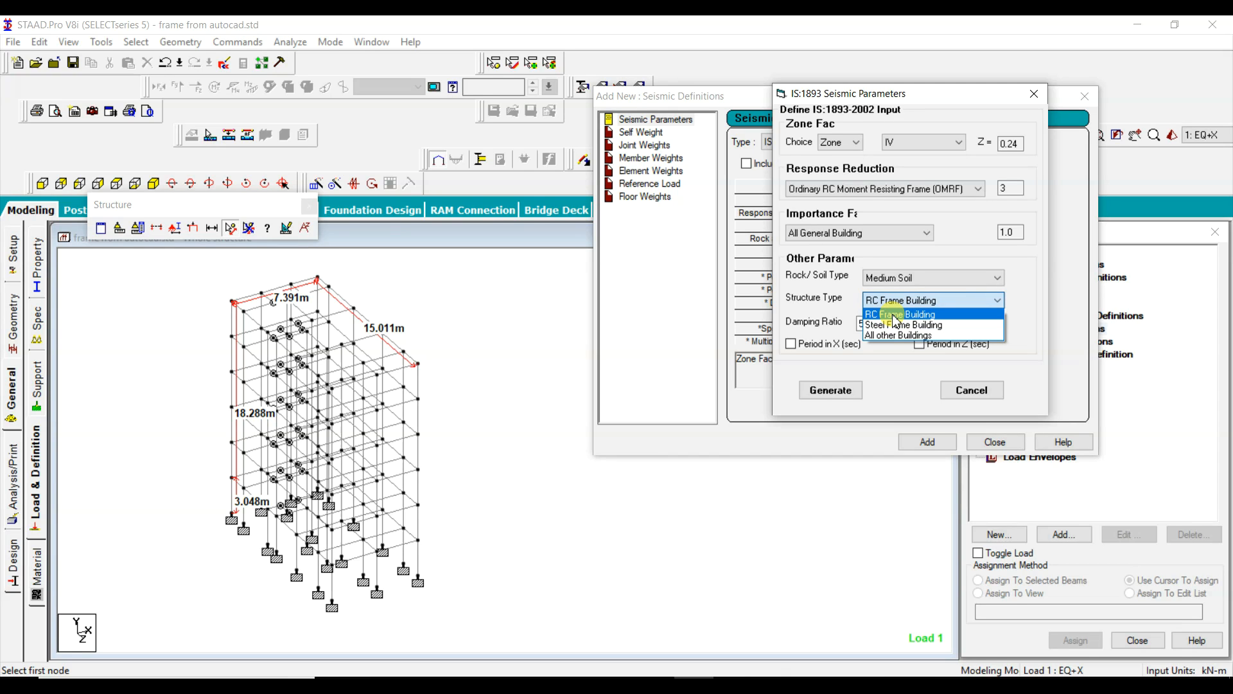
left_click(896, 315)
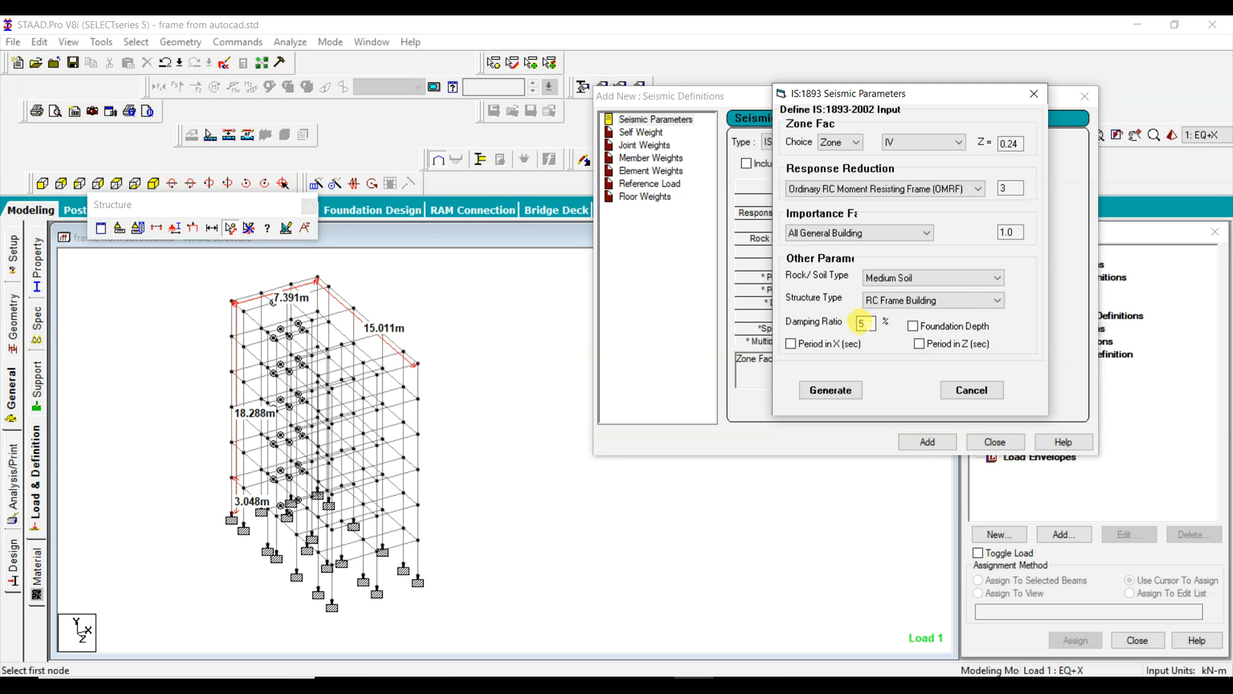
Step: Set the damping ratio to .05 in the IS:1893 seismic parameters
double_click(867, 326)
type("5")
left_click_drag(867, 322, 828, 319)
type(".05")
double_click(865, 323)
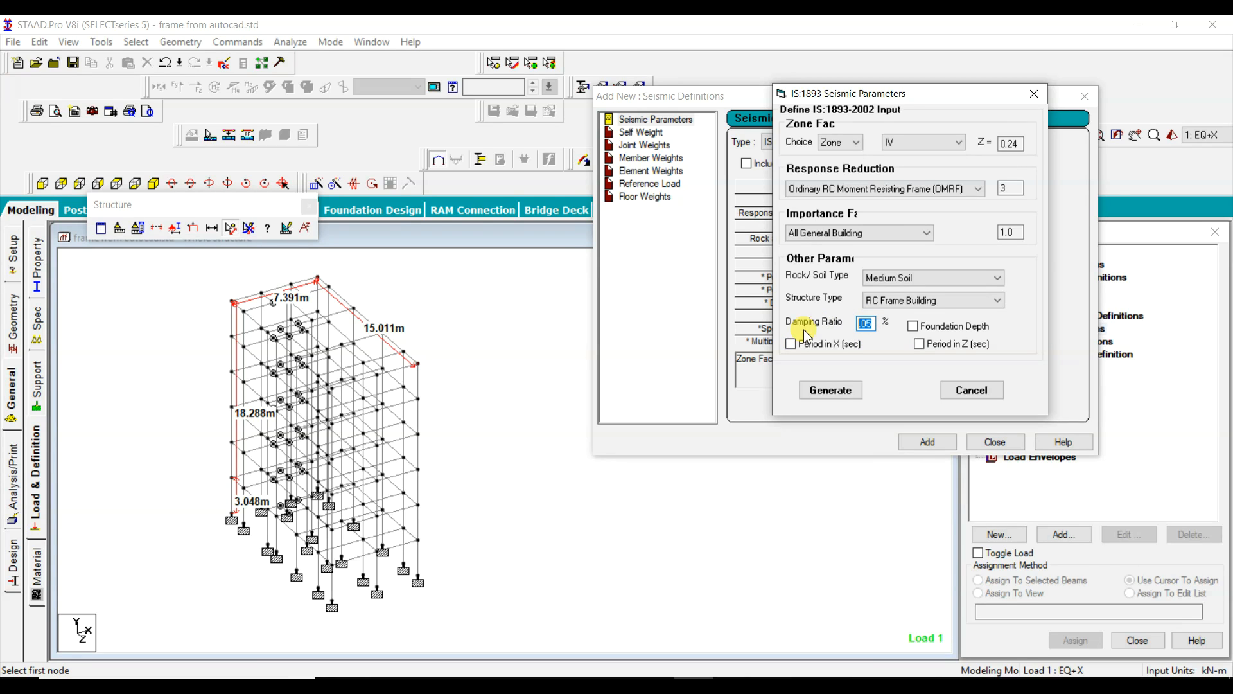
type("5")
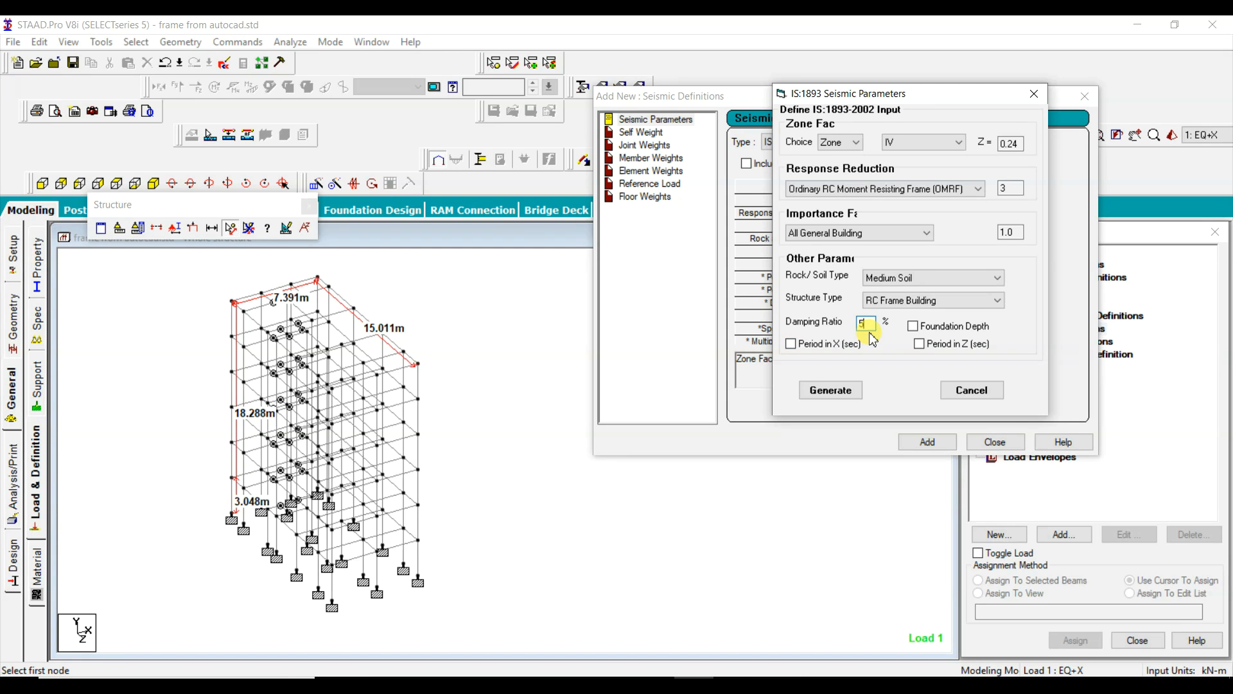
key("BackSpace")
type(".05")
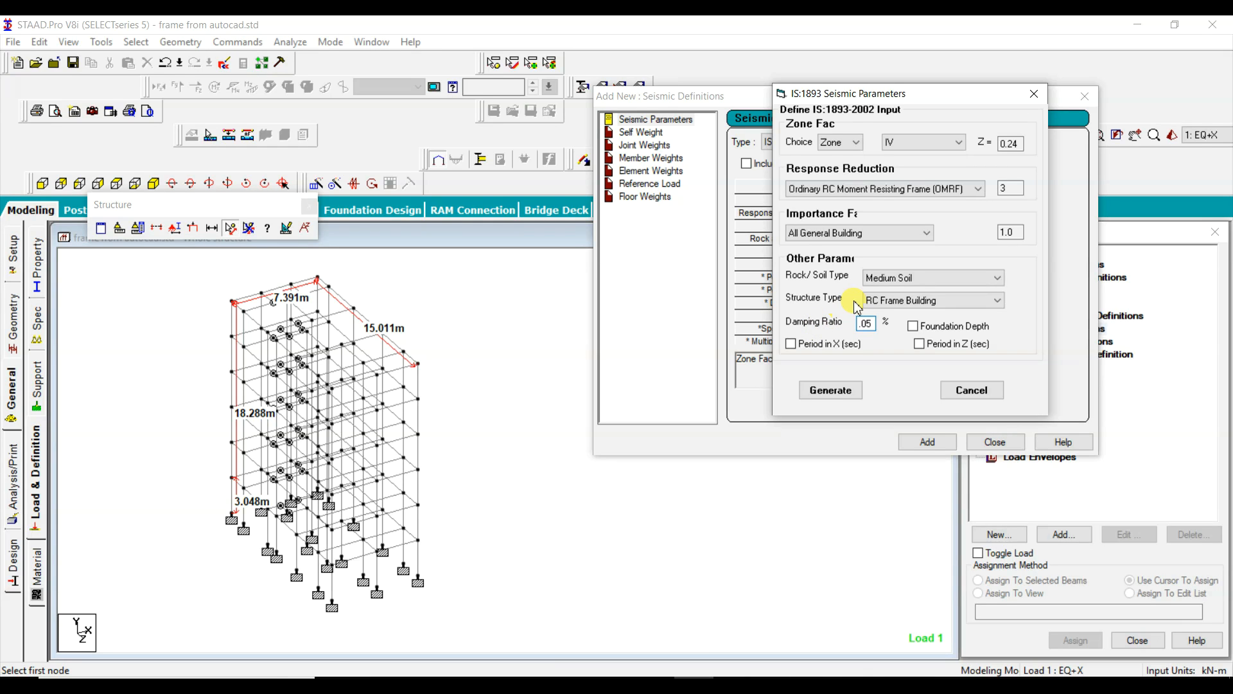
Step: Include the foundation depth in the seismic parameters and set it to 3
left_click(913, 325)
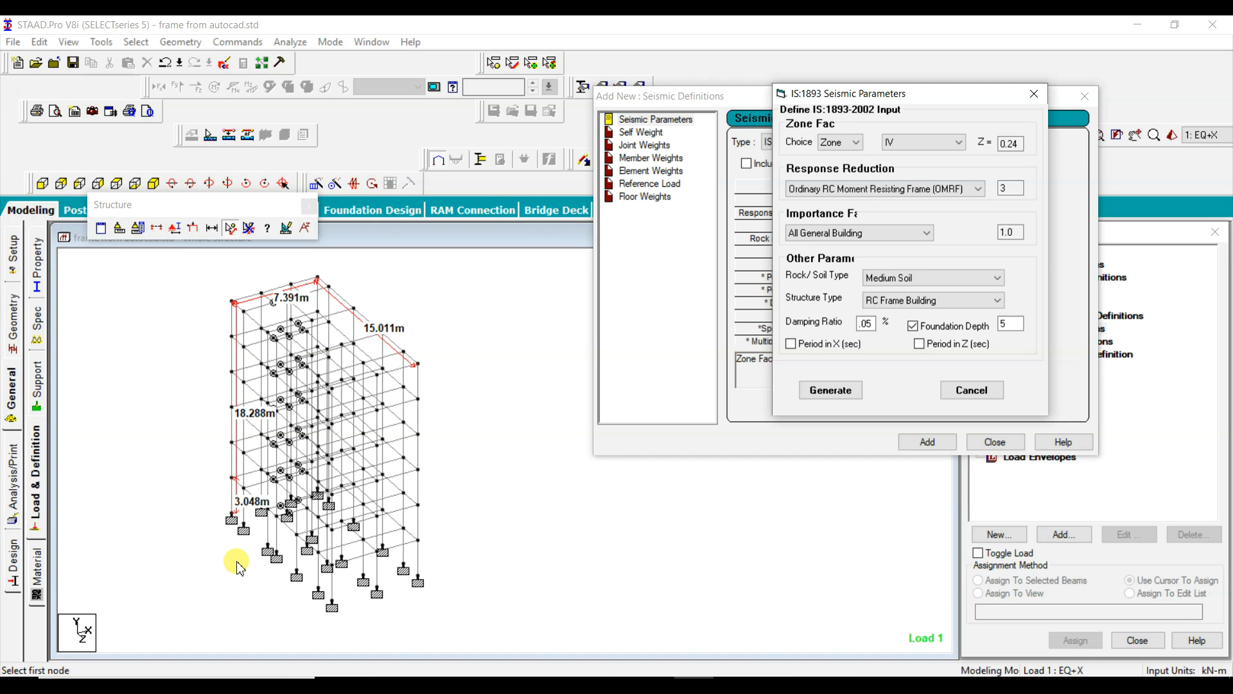
double_click(1010, 324)
type("3")
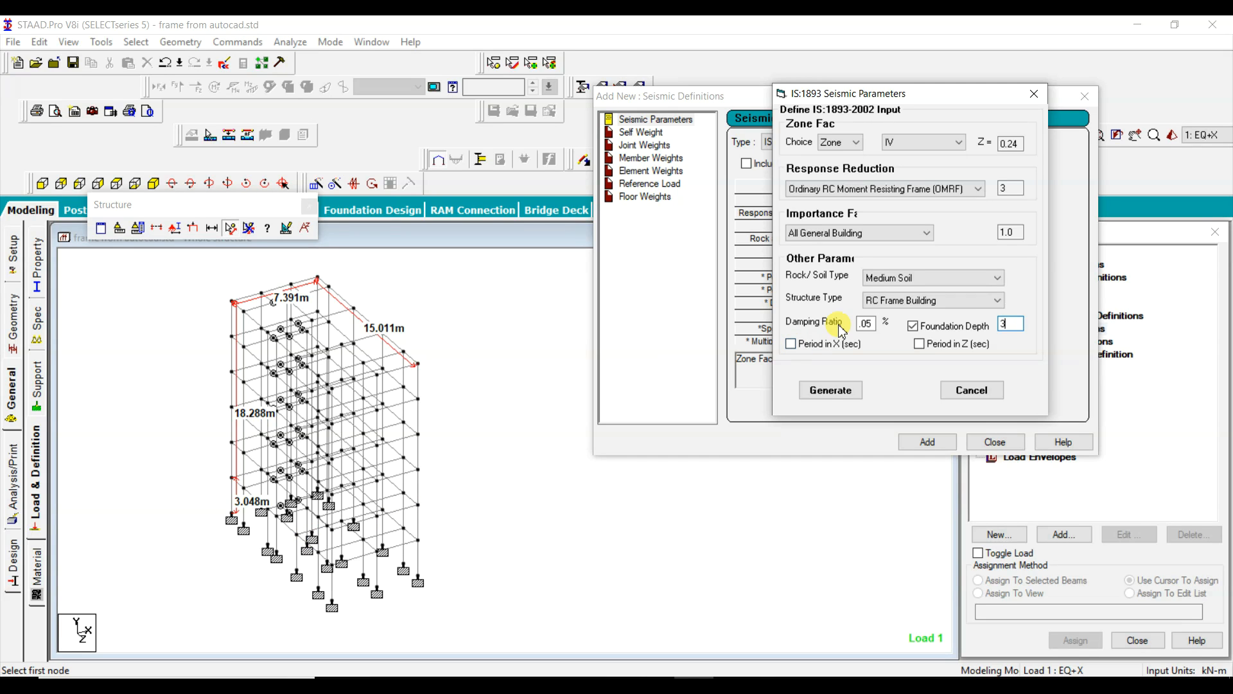
Step: Enable the Period in X and Period in Z options, and open the X period value for editing
left_click(791, 344)
left_click(920, 344)
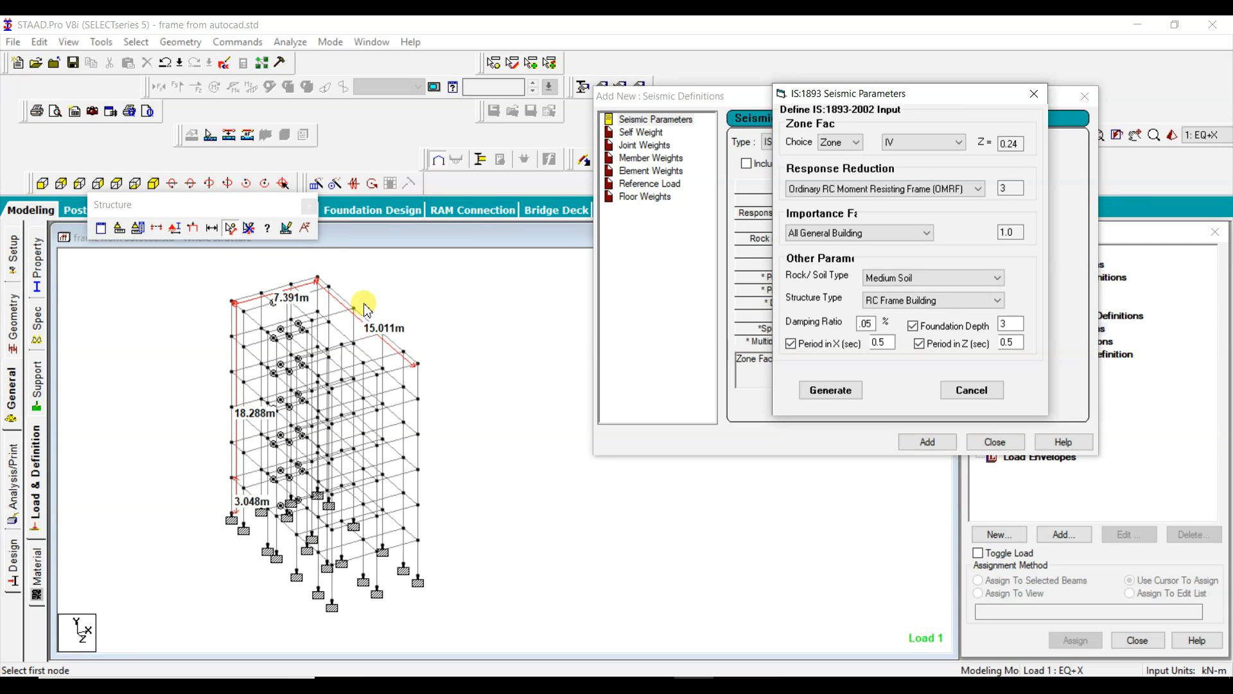
double_click(880, 342)
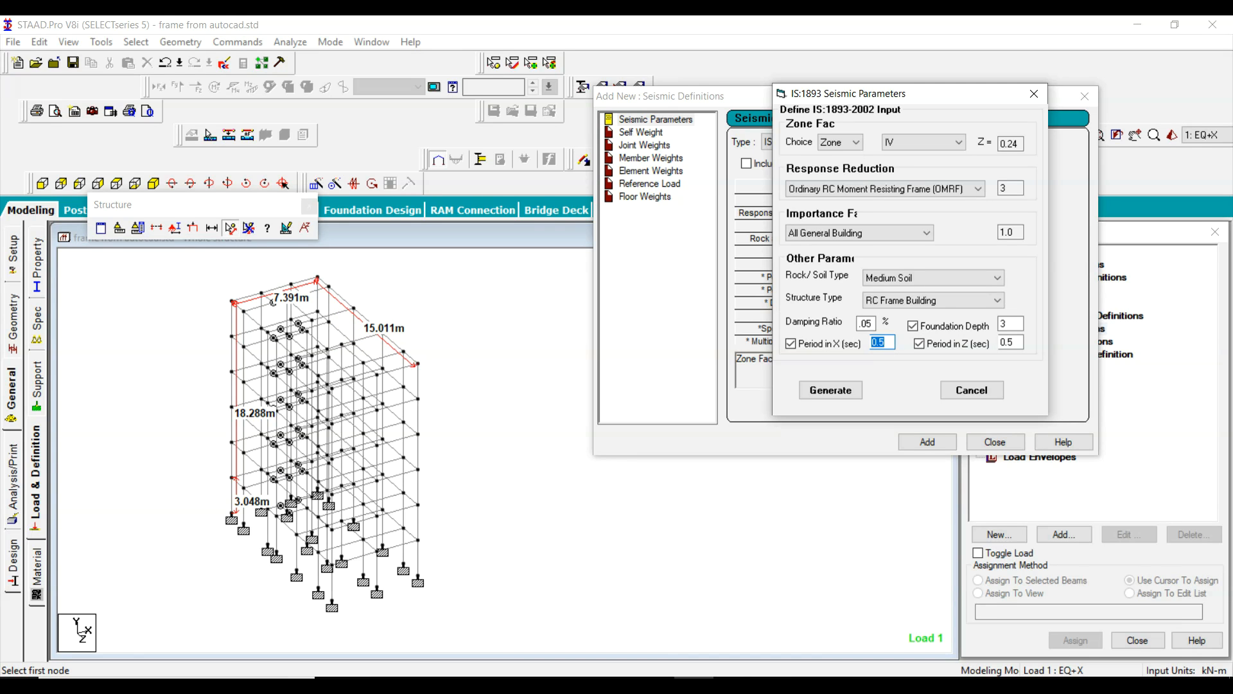
Step: Open Calculator and shrink its window so the model's height and plan dimensions remain visible beside it
key("super")
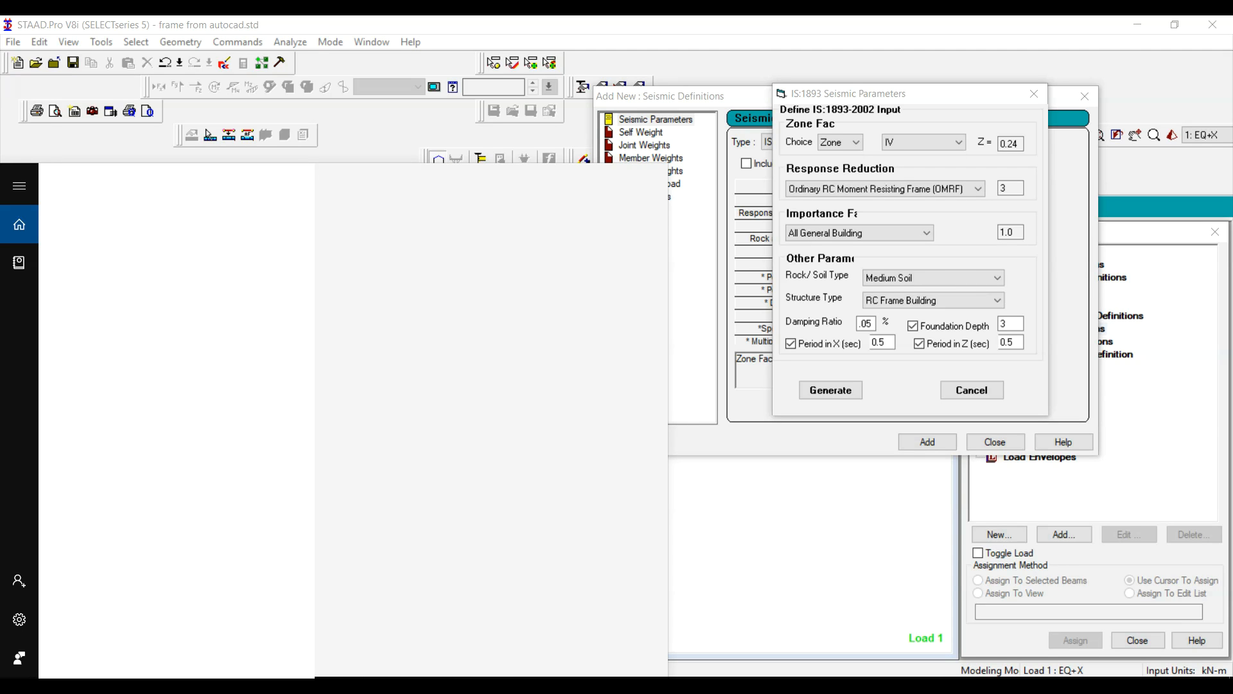
type("CAL")
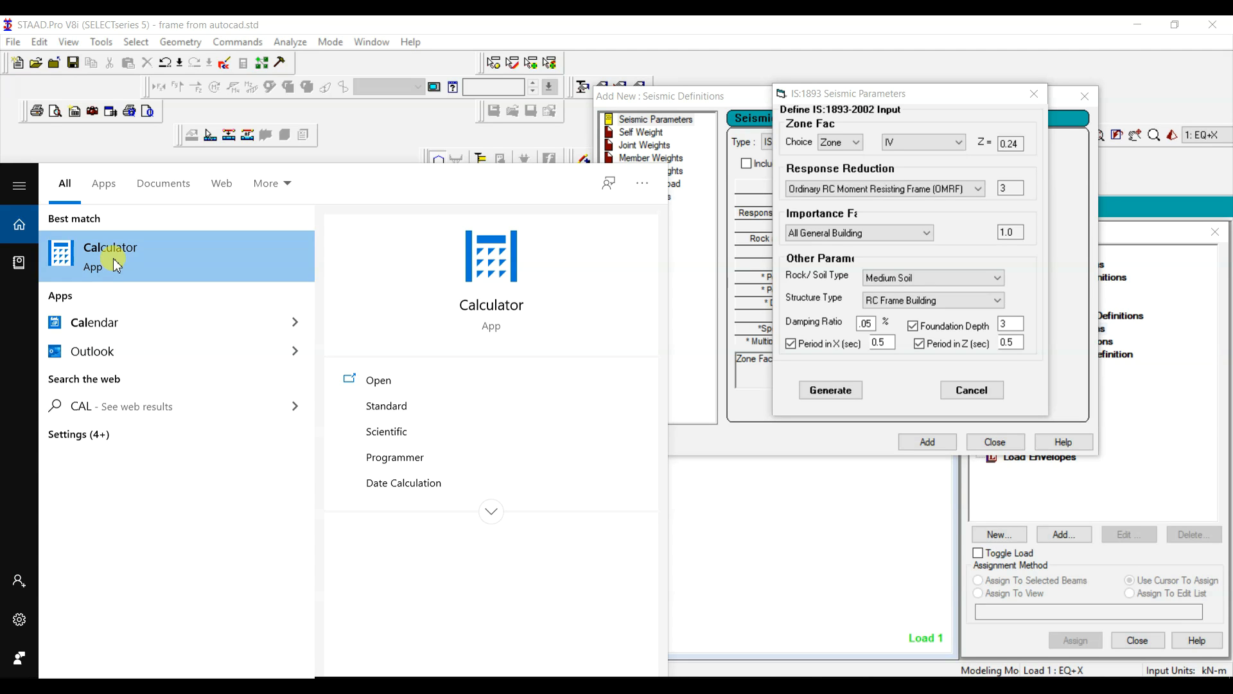
left_click(404, 295)
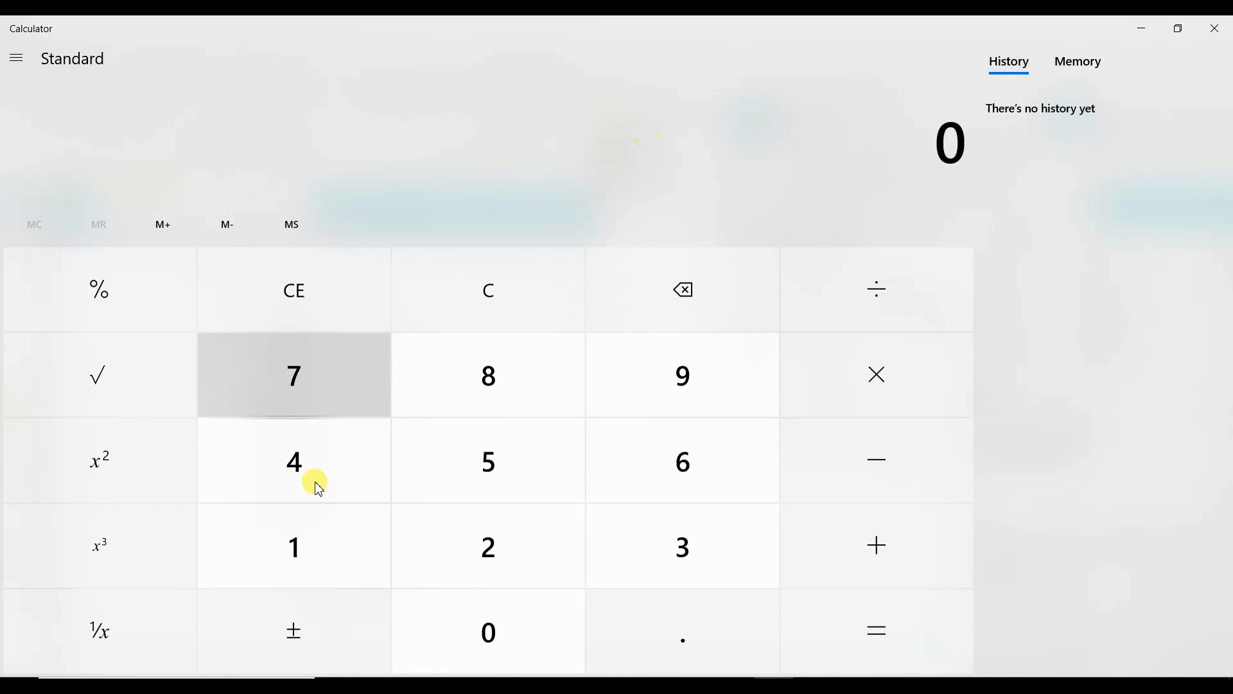
left_click(1178, 28)
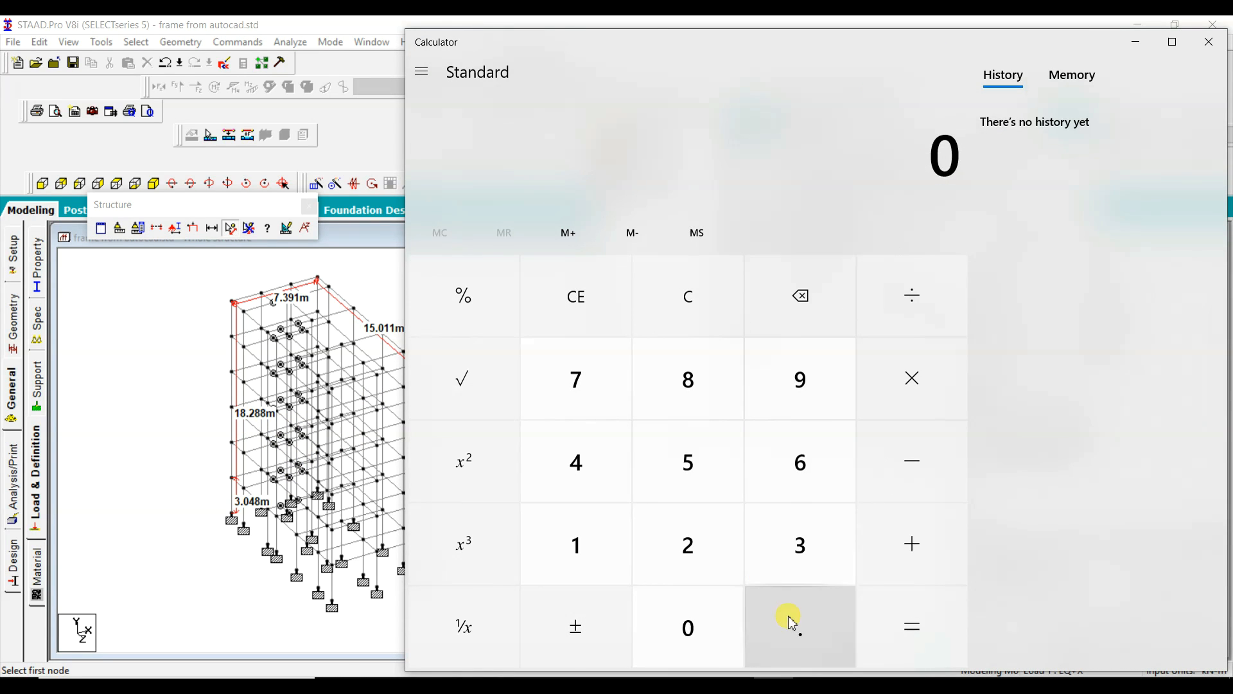
left_click(805, 628)
left_click(710, 628)
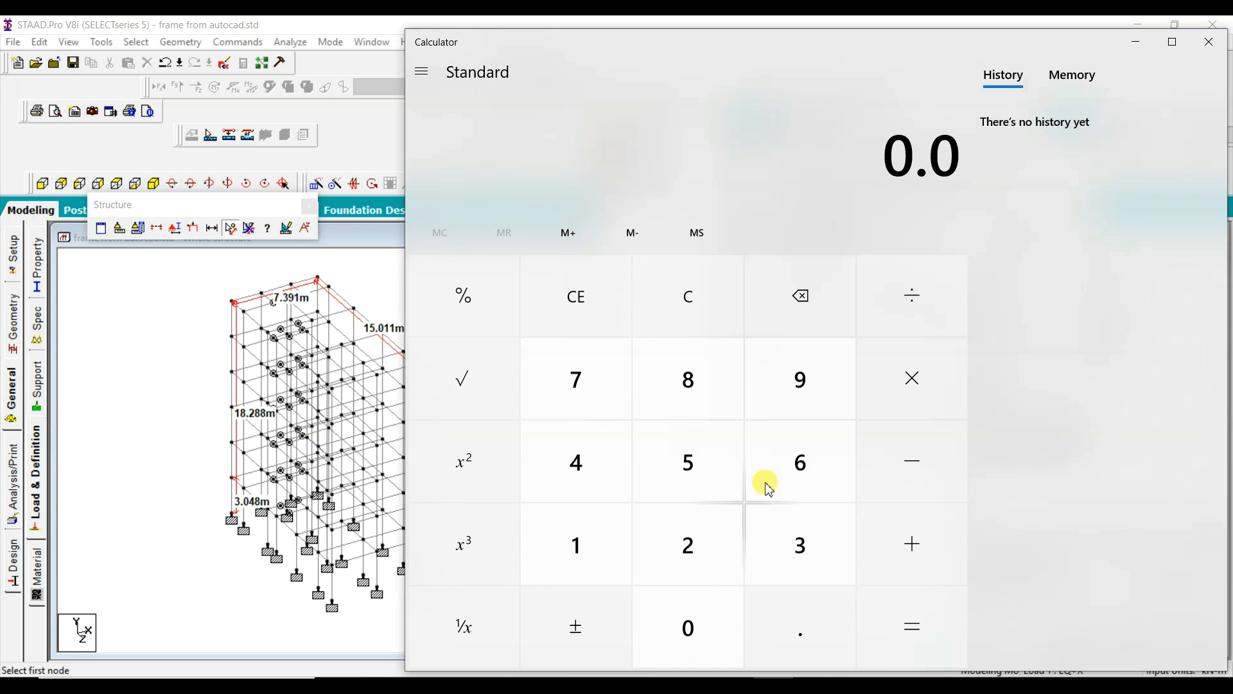
left_click(799, 380)
left_click(908, 377)
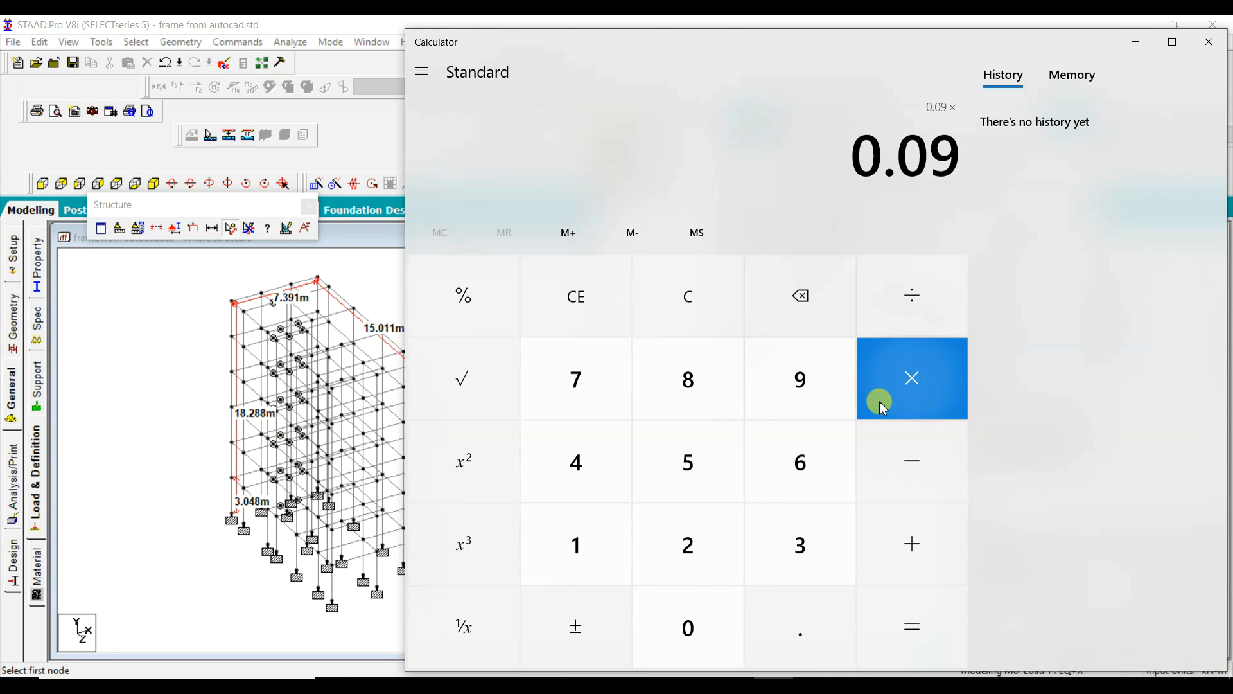
left_click(589, 543)
left_click(686, 384)
left_click(797, 619)
left_click(709, 552)
left_click(698, 385)
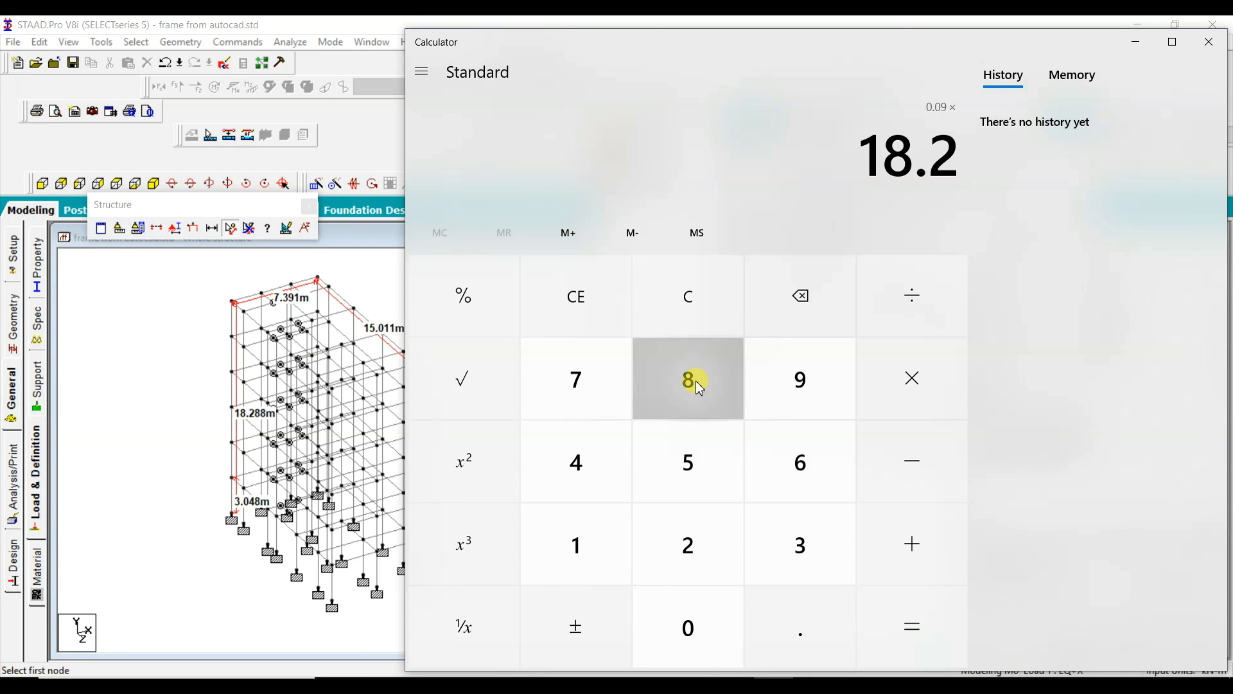
left_click(701, 387)
left_click(906, 304)
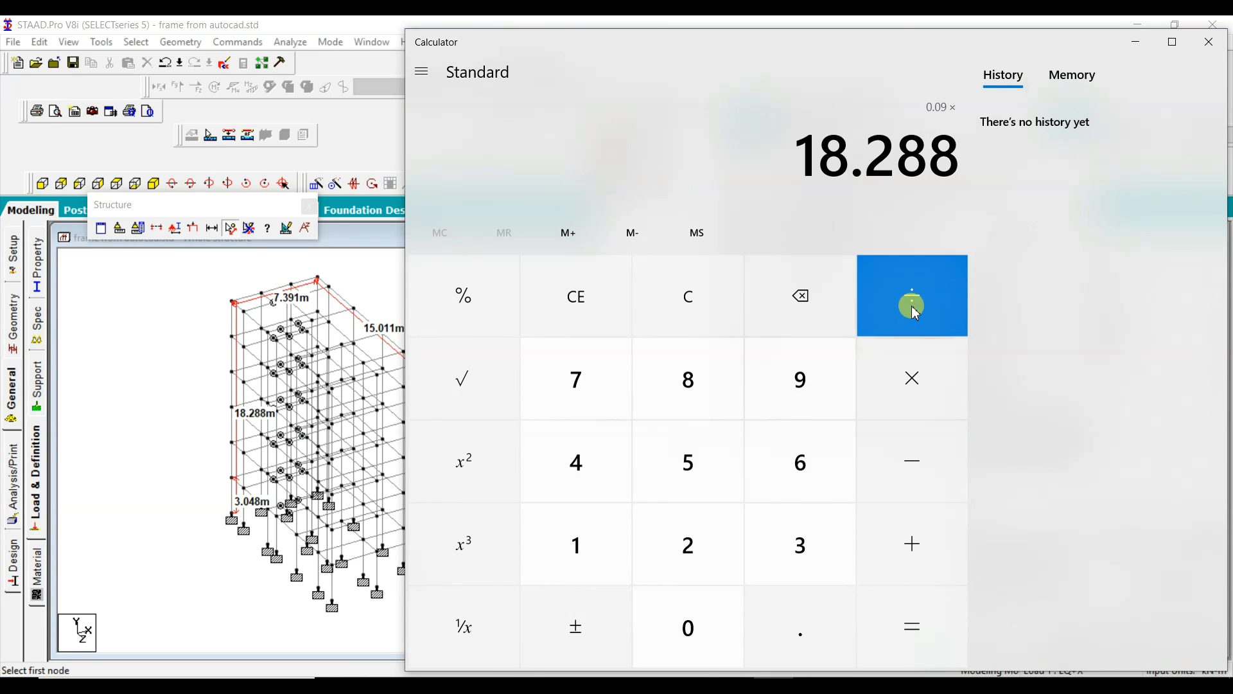
left_click(461, 399)
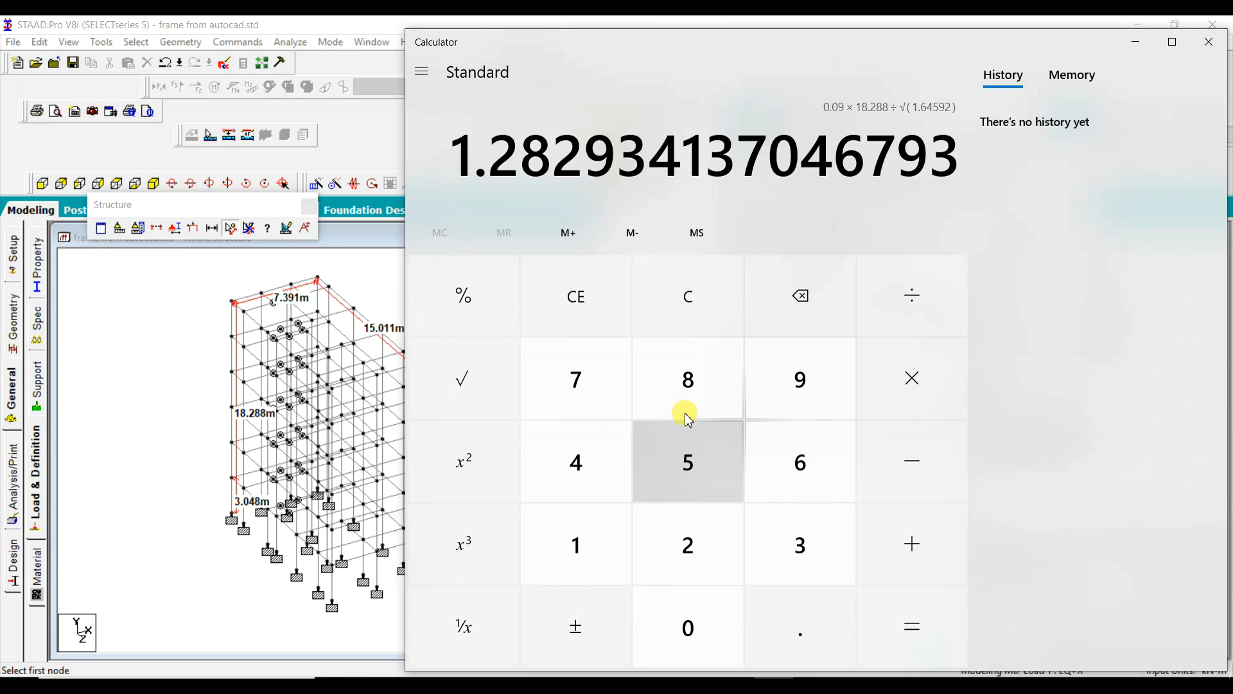
left_click(607, 392)
left_click(805, 617)
left_click(811, 543)
left_click(800, 379)
left_click(579, 542)
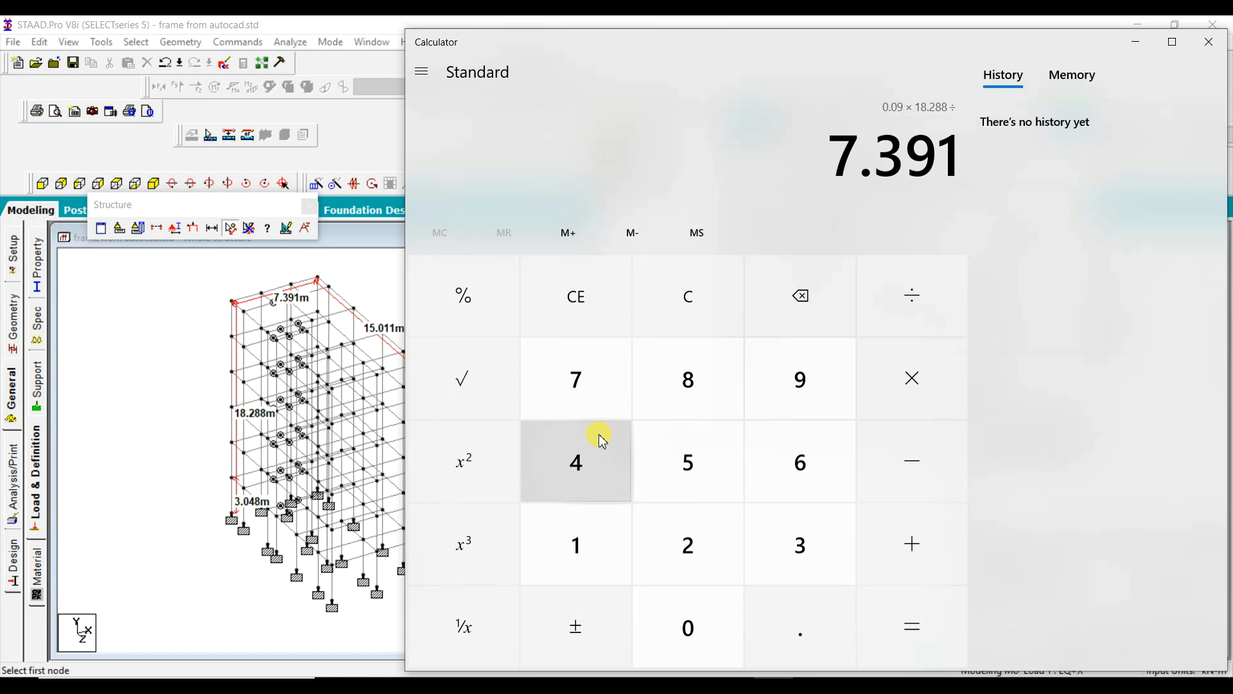
left_click(465, 386)
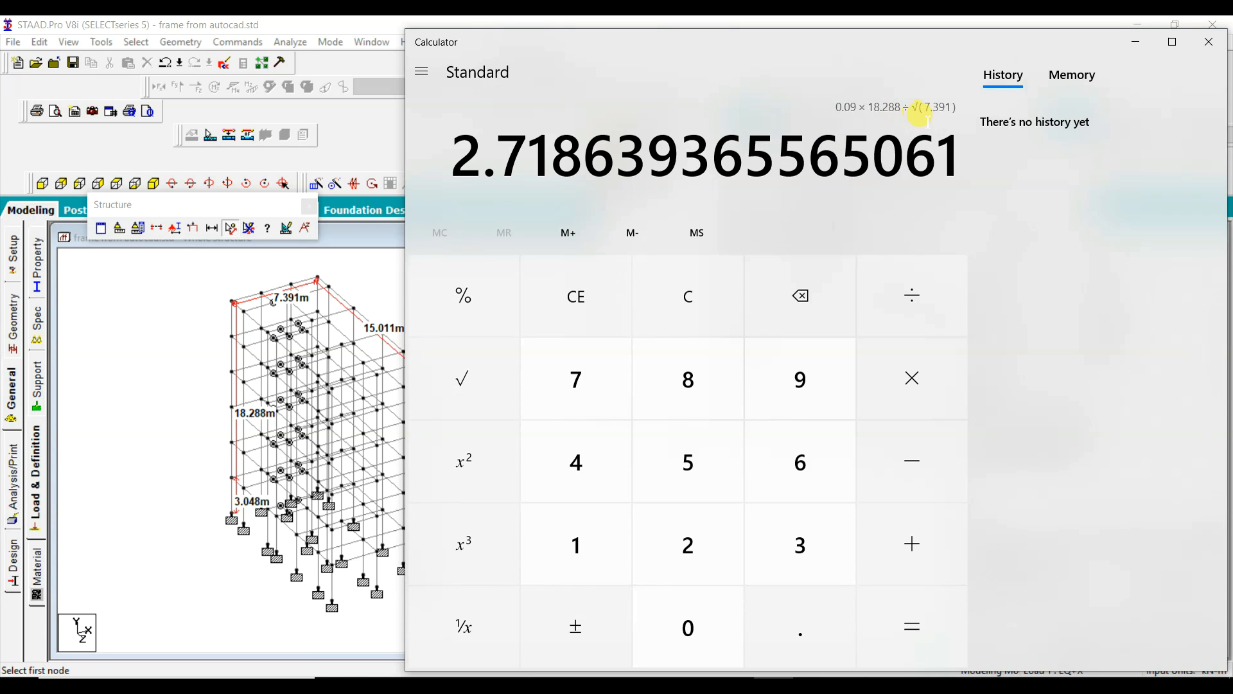
left_click(691, 311)
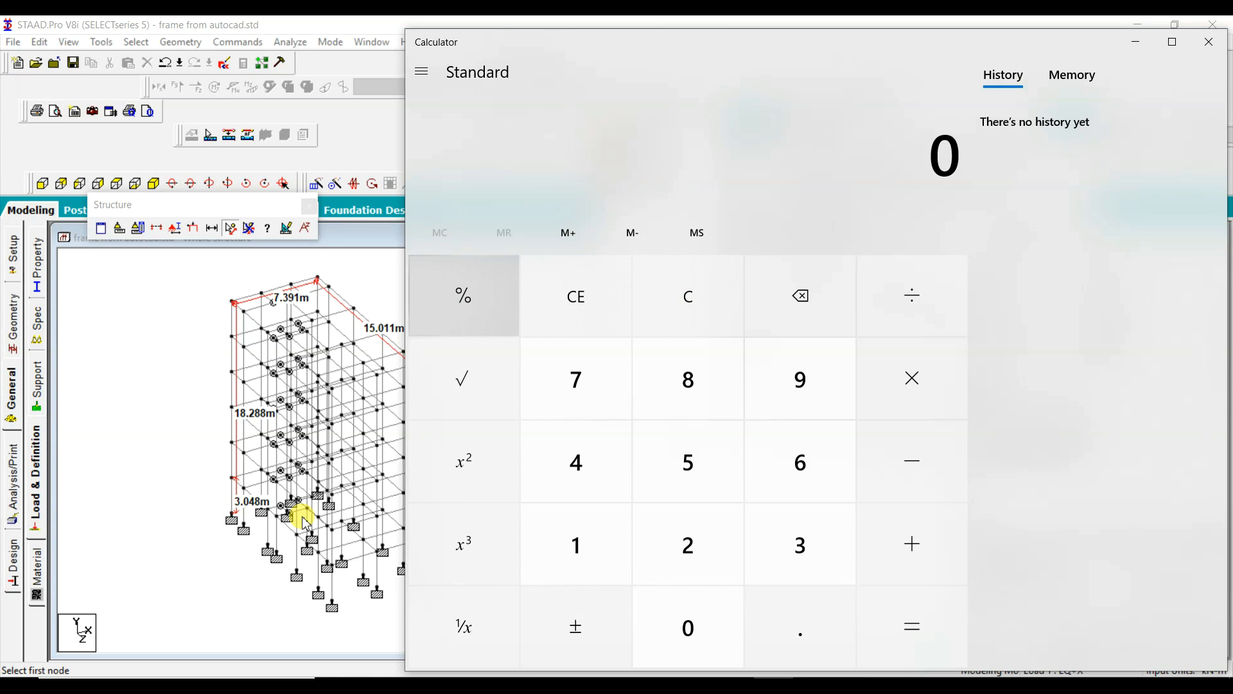
Step: Calculate 0.09 × 18.288, the period coefficient times the building height
left_click(800, 620)
left_click(708, 637)
left_click(801, 382)
left_click(928, 384)
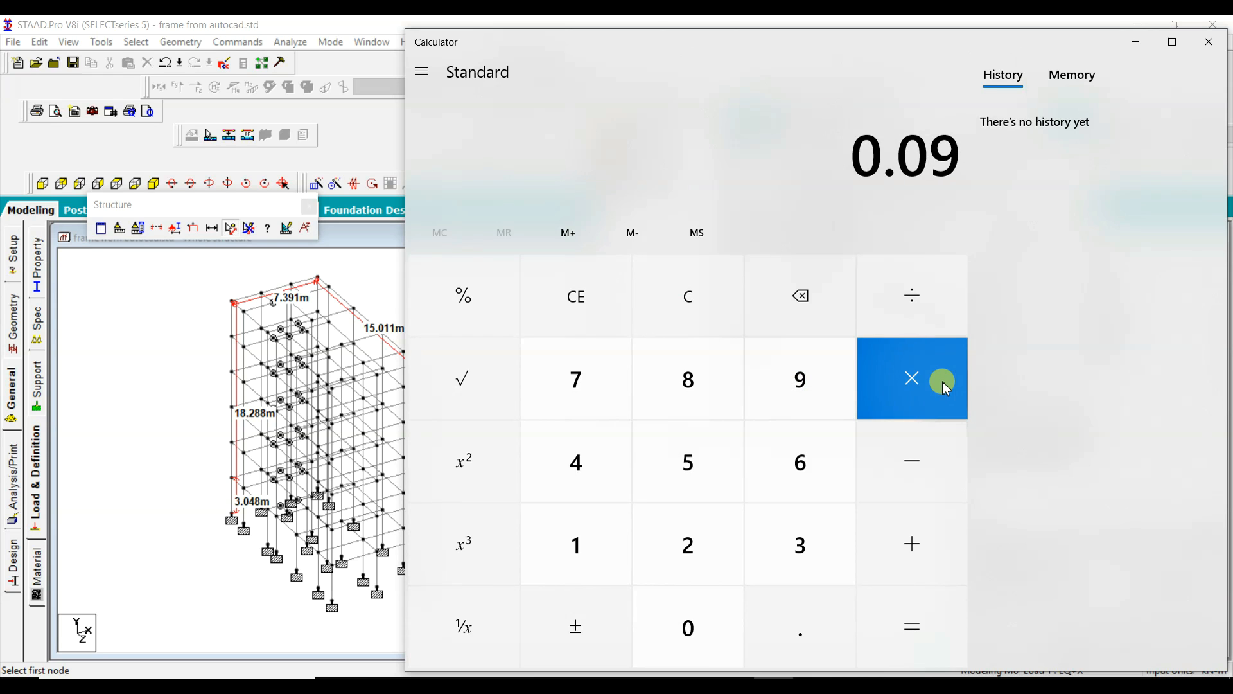
left_click(618, 545)
left_click(707, 394)
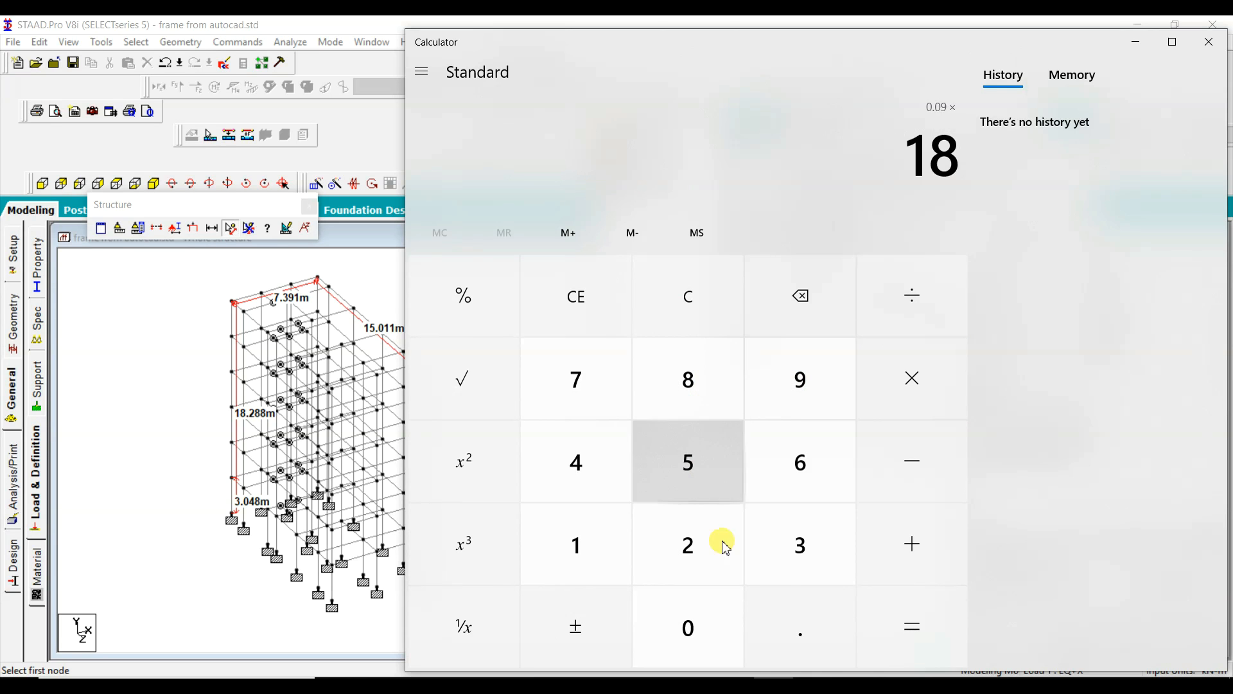
left_click(819, 624)
left_click(686, 542)
double_click(686, 386)
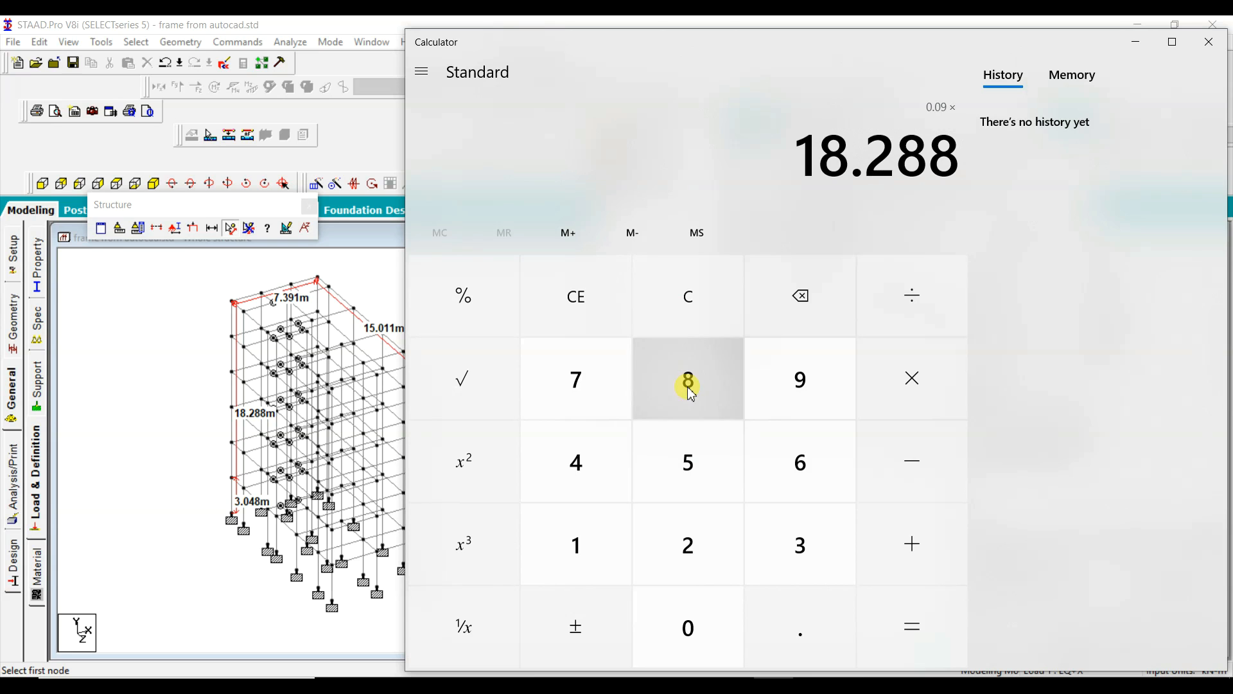
left_click(948, 578)
left_click(935, 626)
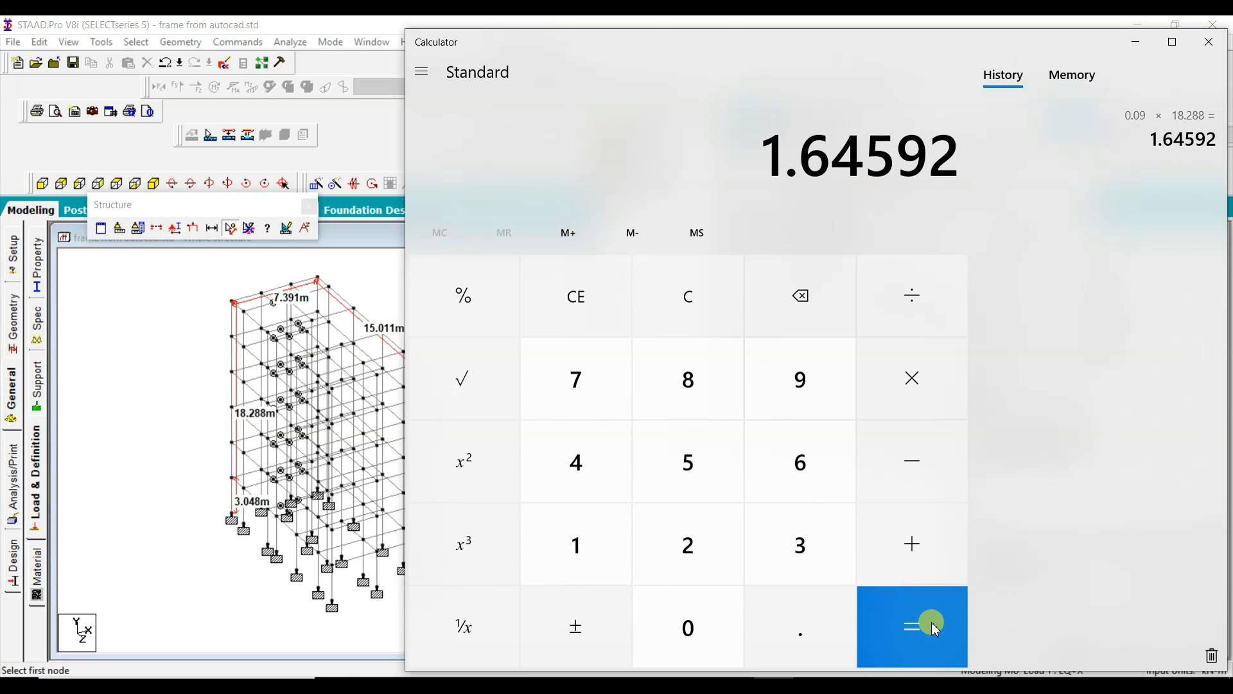
Step: Divide the product by the square root of 7.391, and set the seismic Period in X to .6 seconds in STAAD.Pro
left_click(911, 301)
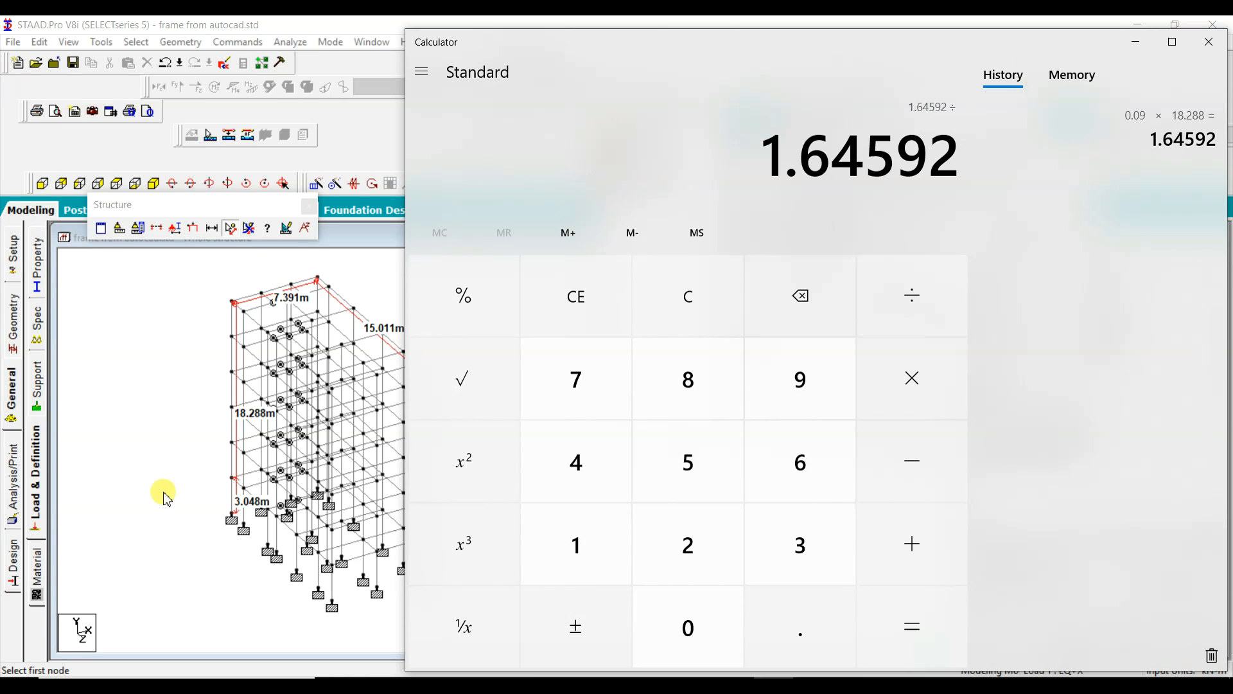
left_click(581, 380)
left_click(803, 590)
left_click(784, 545)
left_click(757, 398)
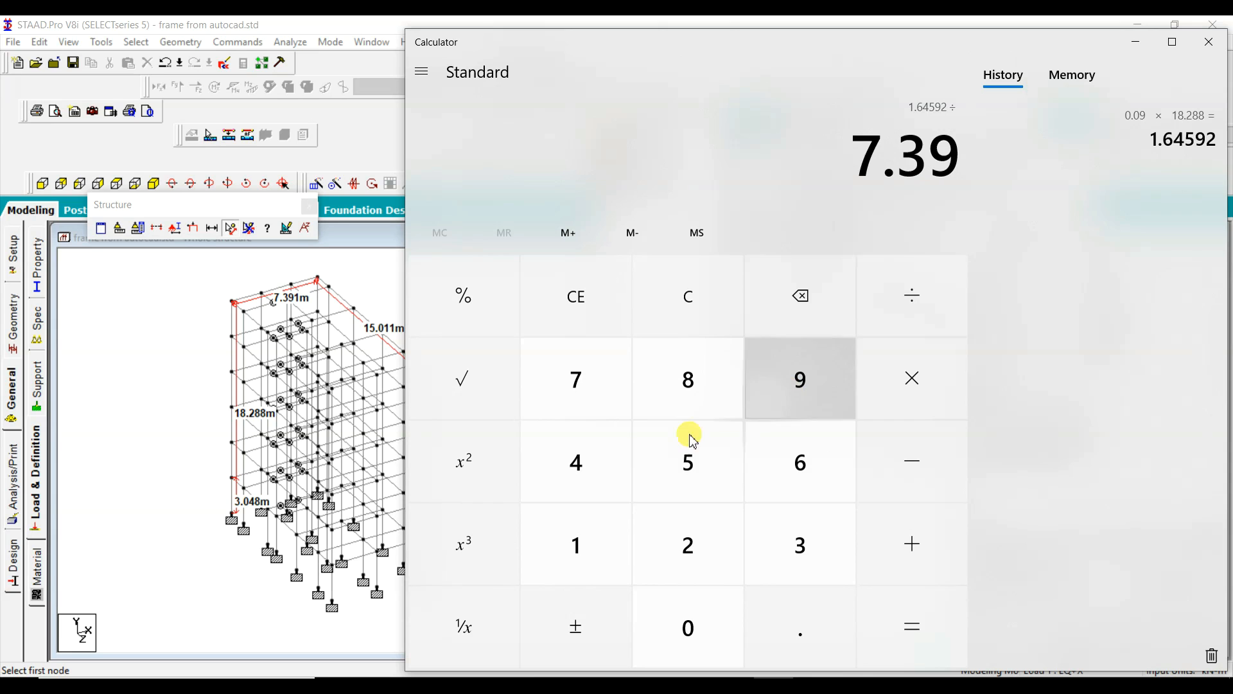
left_click(582, 543)
left_click(462, 388)
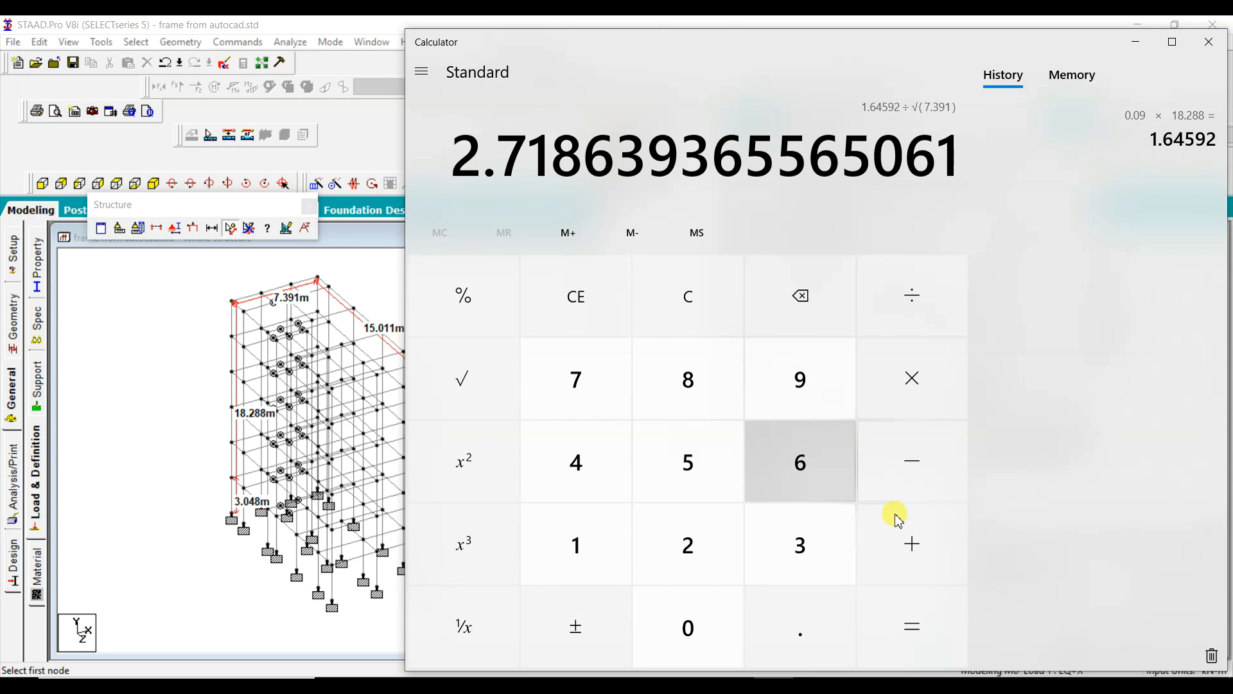
left_click(929, 633)
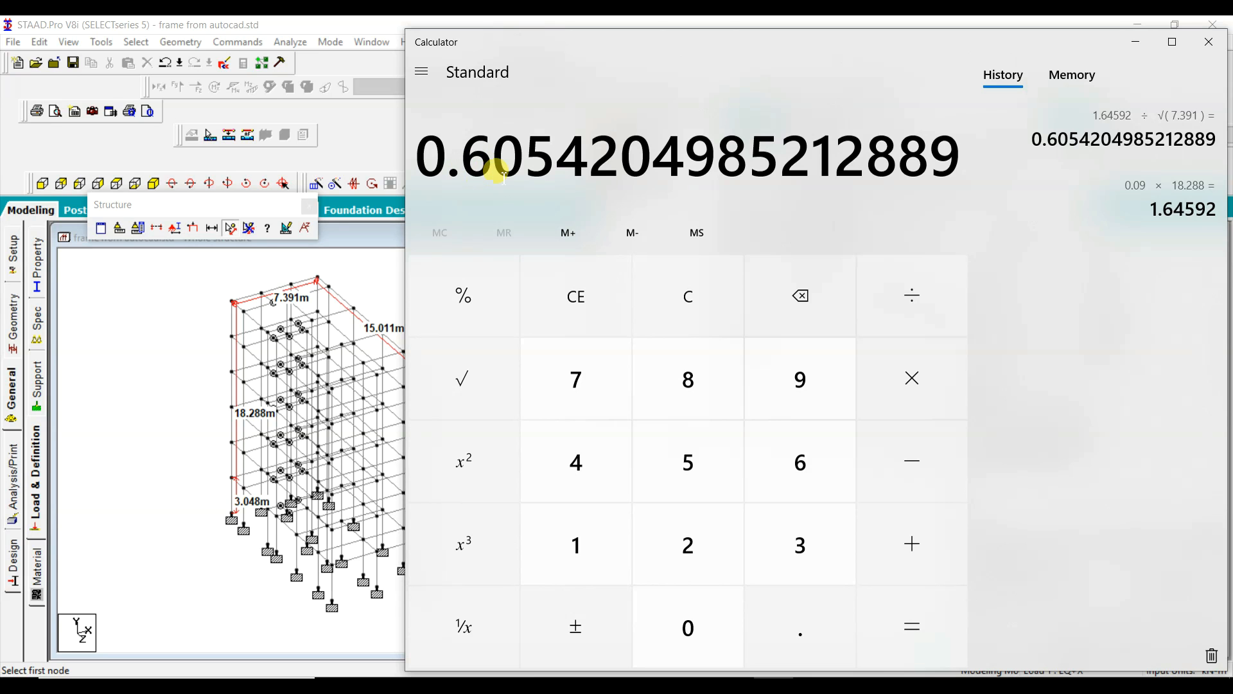
left_click(1136, 42)
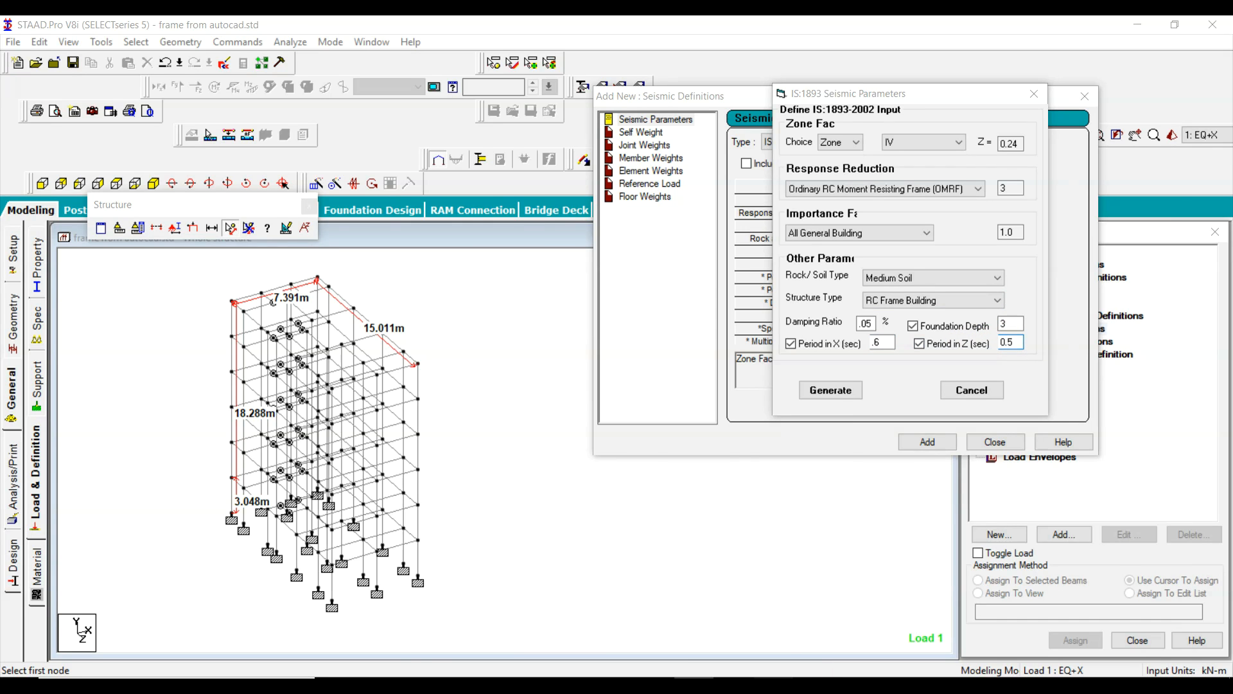
Step: Switch back to Calculator and move its window clear of the model's dimensions
key("alt+Tab")
left_click_drag(773, 47, 918, 36)
left_click_drag(700, 59, 763, 46)
Step: Clear the previous result and calculate 0.09 × 18.288 again for the Z-direction period
left_click(752, 308)
left_click(864, 620)
left_click(760, 614)
left_click(903, 373)
left_click(974, 371)
left_click(613, 565)
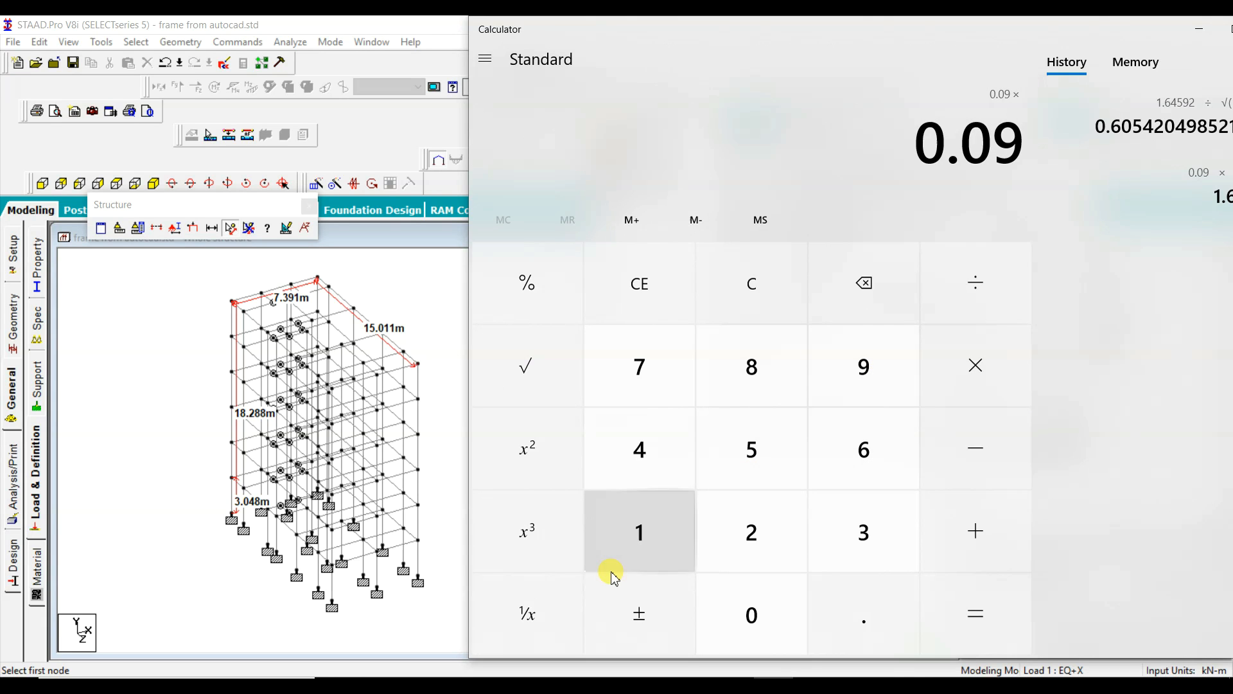
left_click(758, 381)
left_click(850, 586)
left_click(795, 556)
left_click(776, 359)
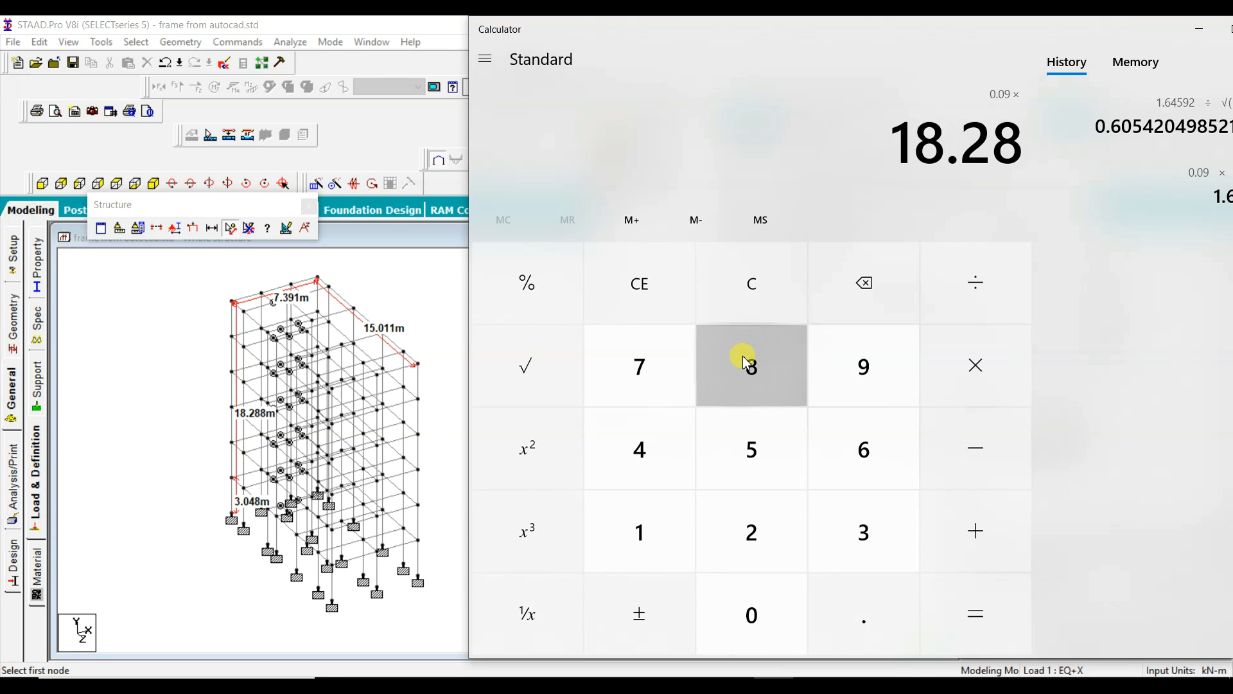
left_click(745, 358)
left_click(976, 607)
Step: Divide the product by the square root of 15.011, the building's longer plan dimension
left_click(975, 268)
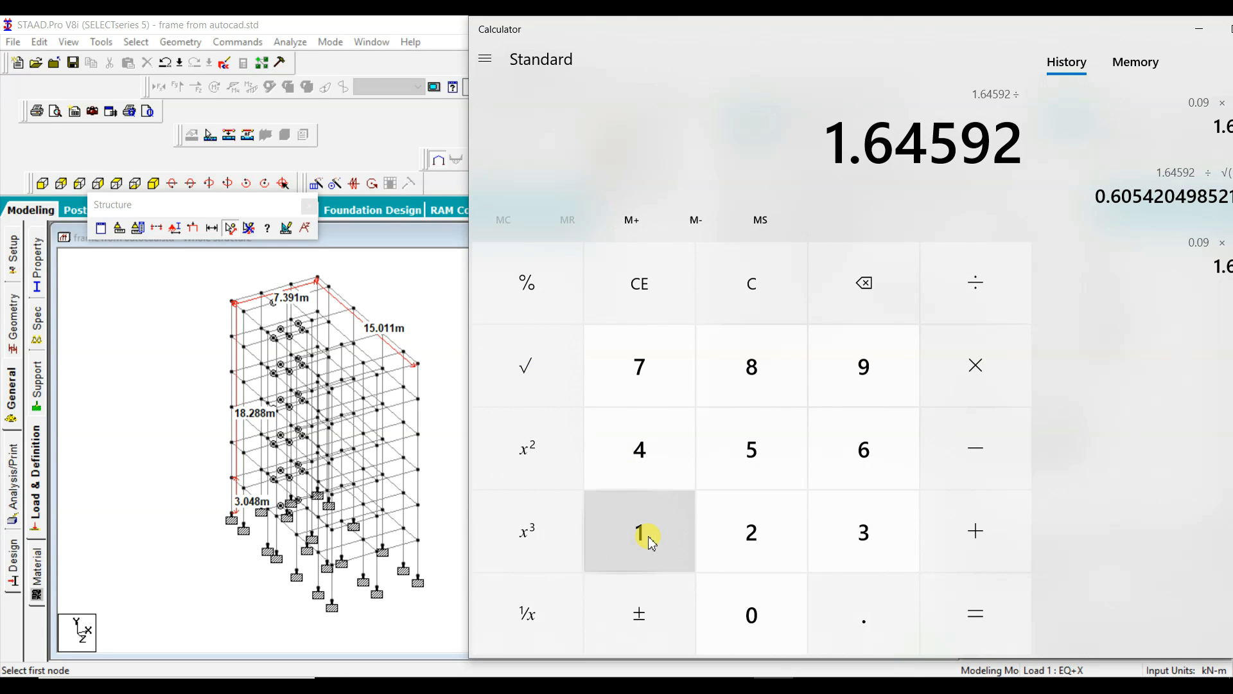
type("15")
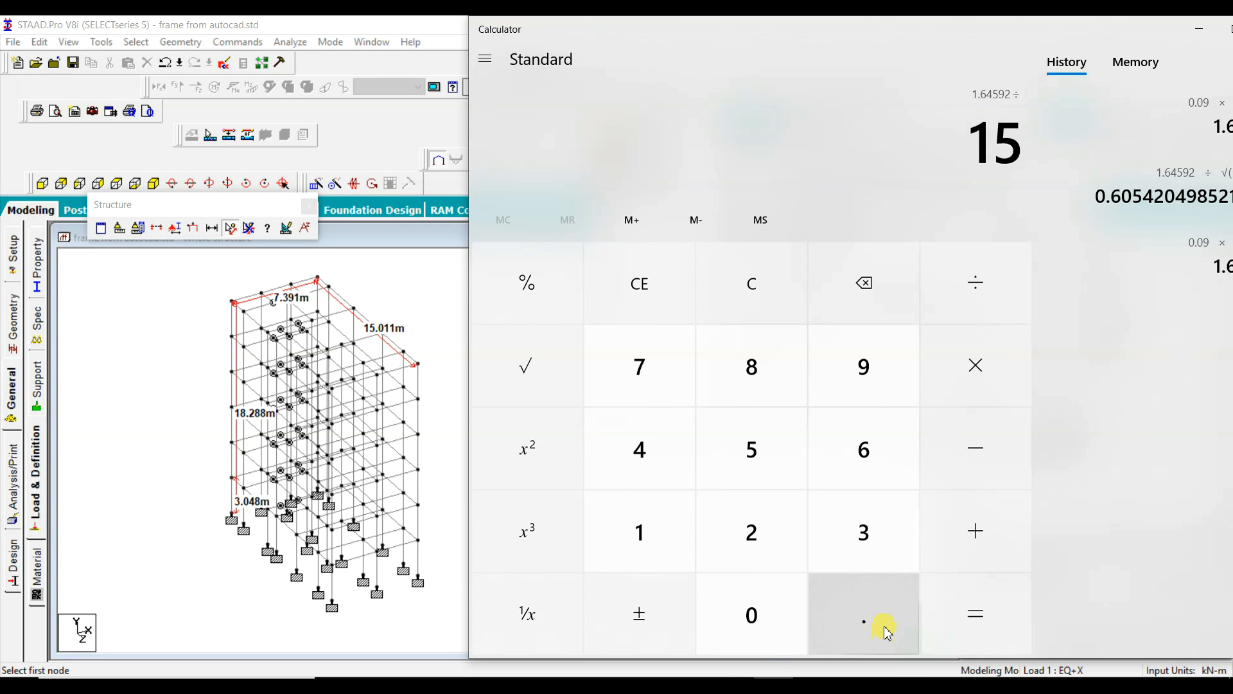
left_click(884, 623)
left_click(764, 627)
double_click(643, 527)
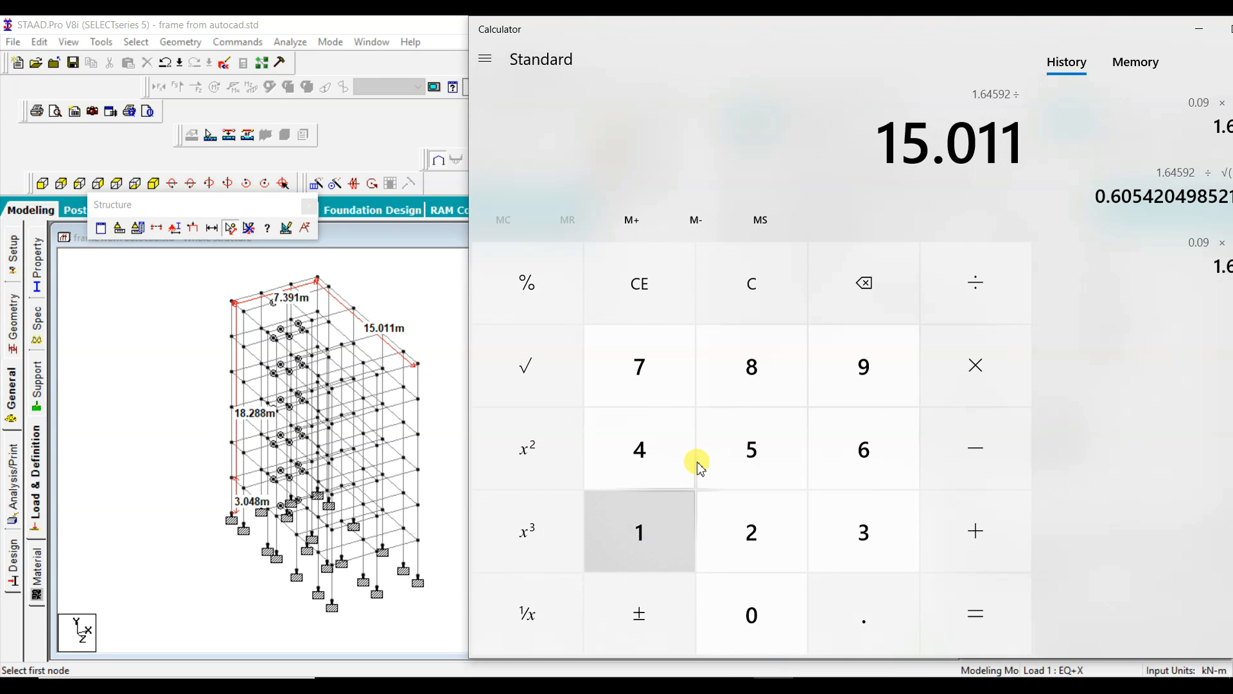
left_click(540, 357)
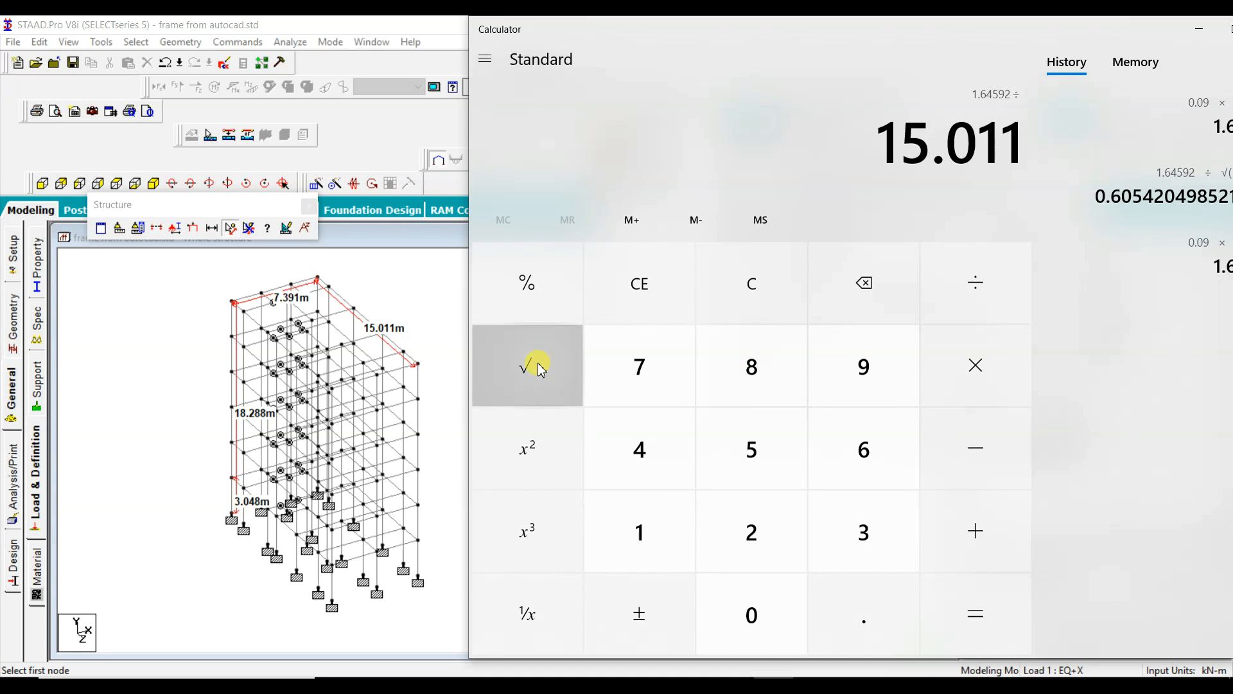
left_click(979, 607)
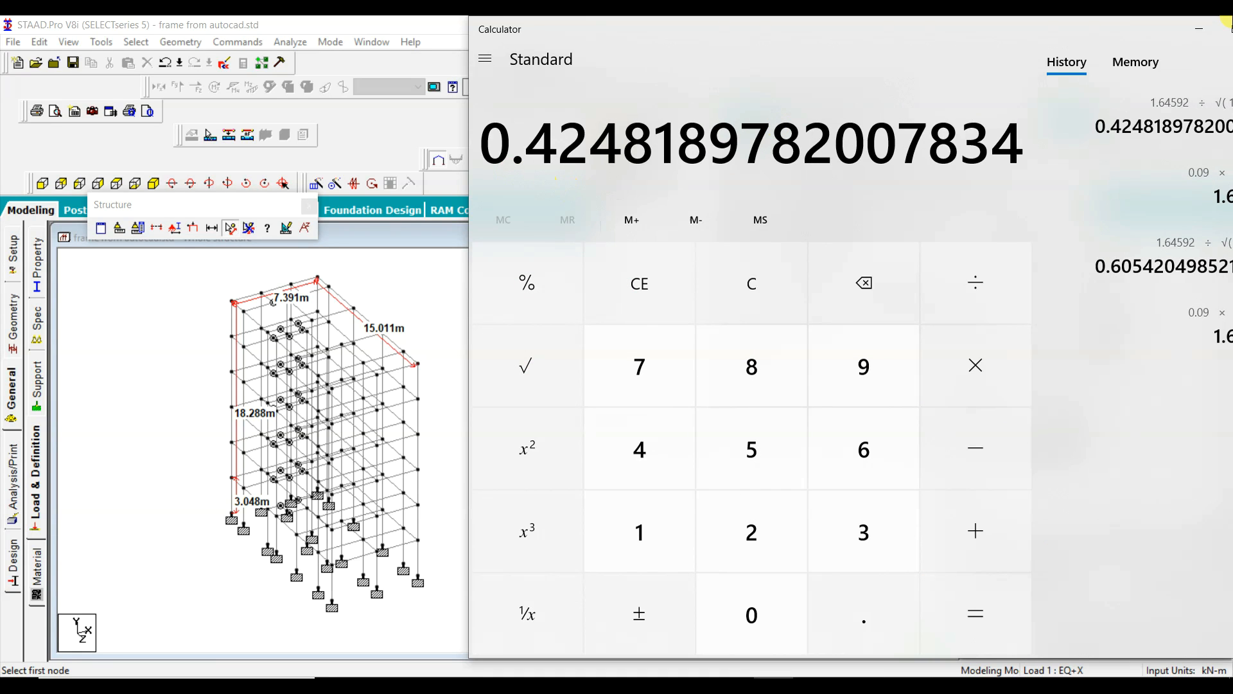
Step: Return to STAAD.Pro, set the Period in Z to .42 seconds and generate the IS:1893 seismic parameters
left_click(1200, 30)
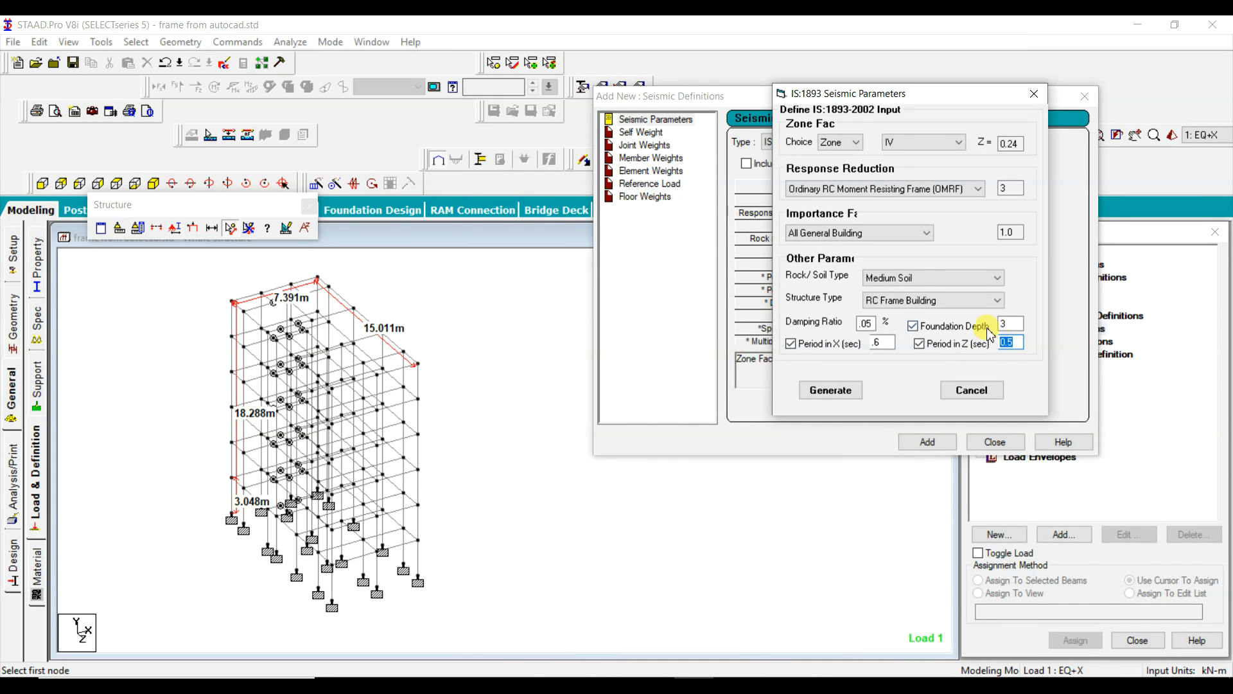
key("BackSpace")
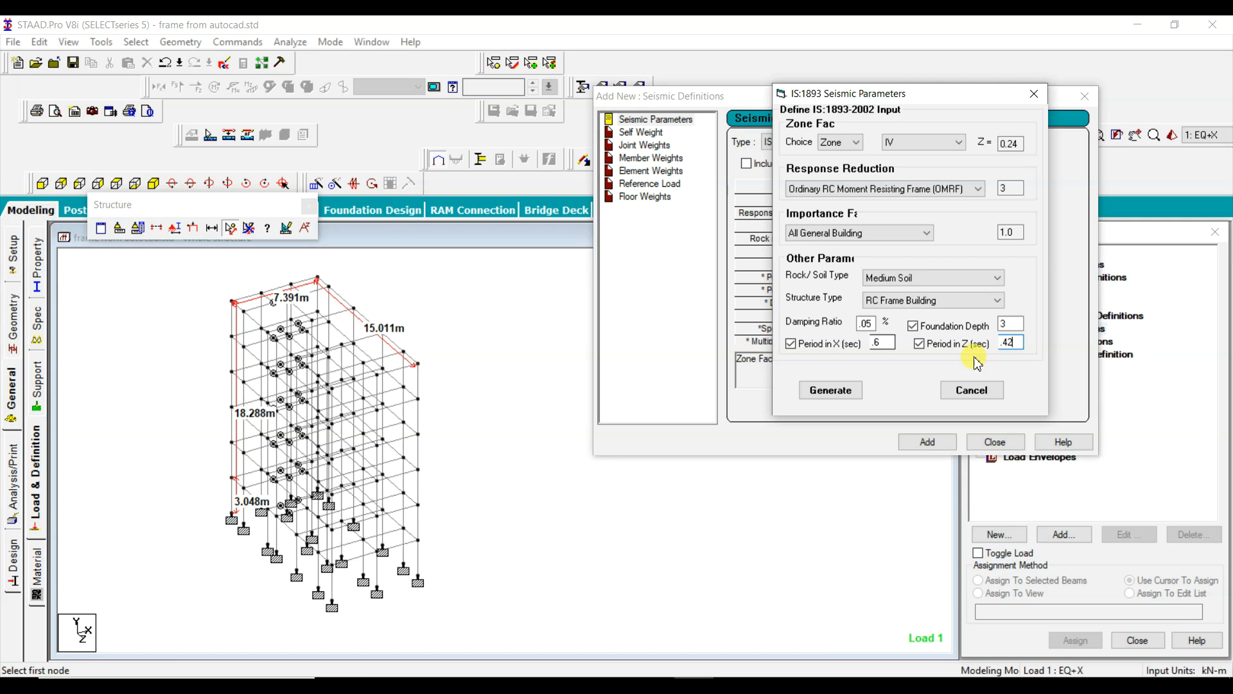
left_click(835, 391)
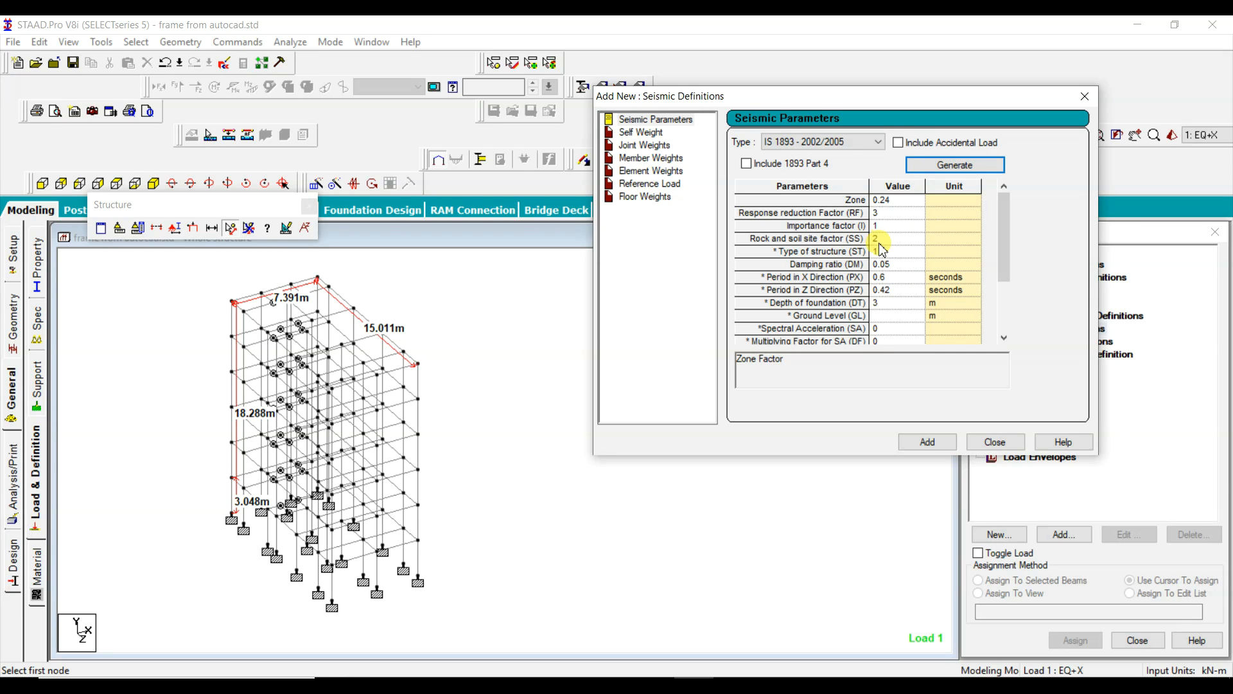
Step: Add the generated seismic parameters to the seismic definition, and move the dialog clear of the load tree
left_click(928, 442)
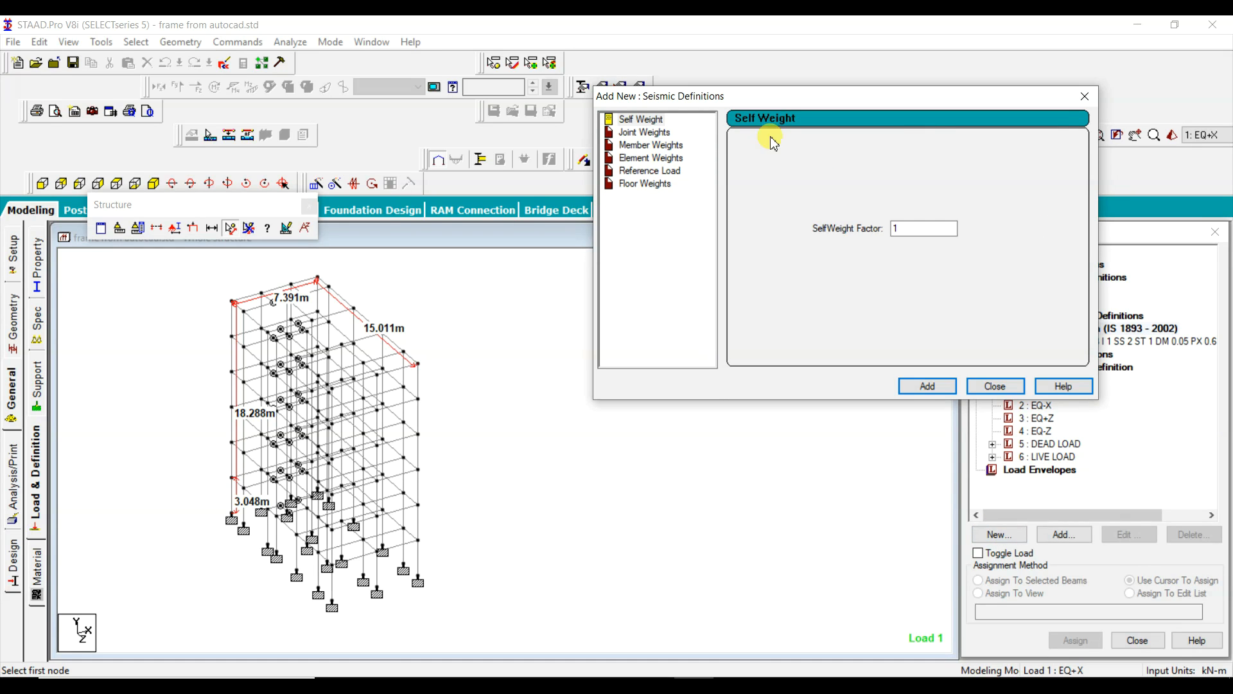
left_click_drag(839, 96, 638, 81)
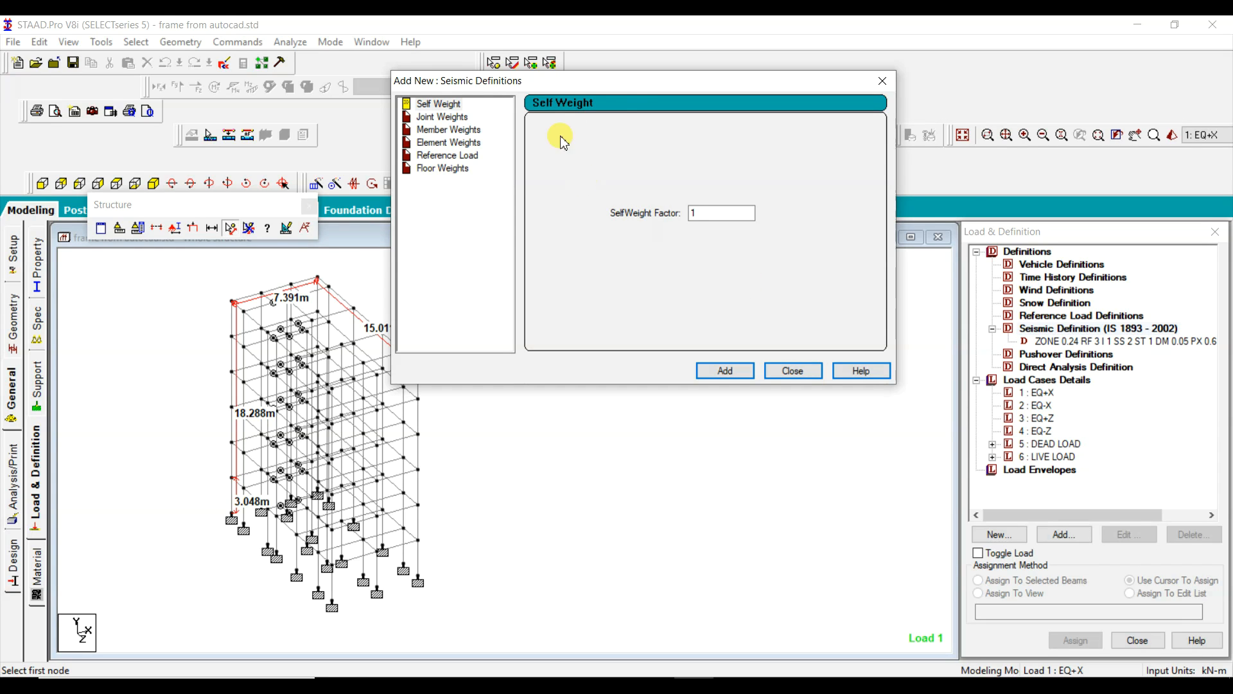
Step: Add a self weight with a factor of 1 to the seismic definition, keeping the dialog clear of the model
left_click_drag(632, 83, 702, 74)
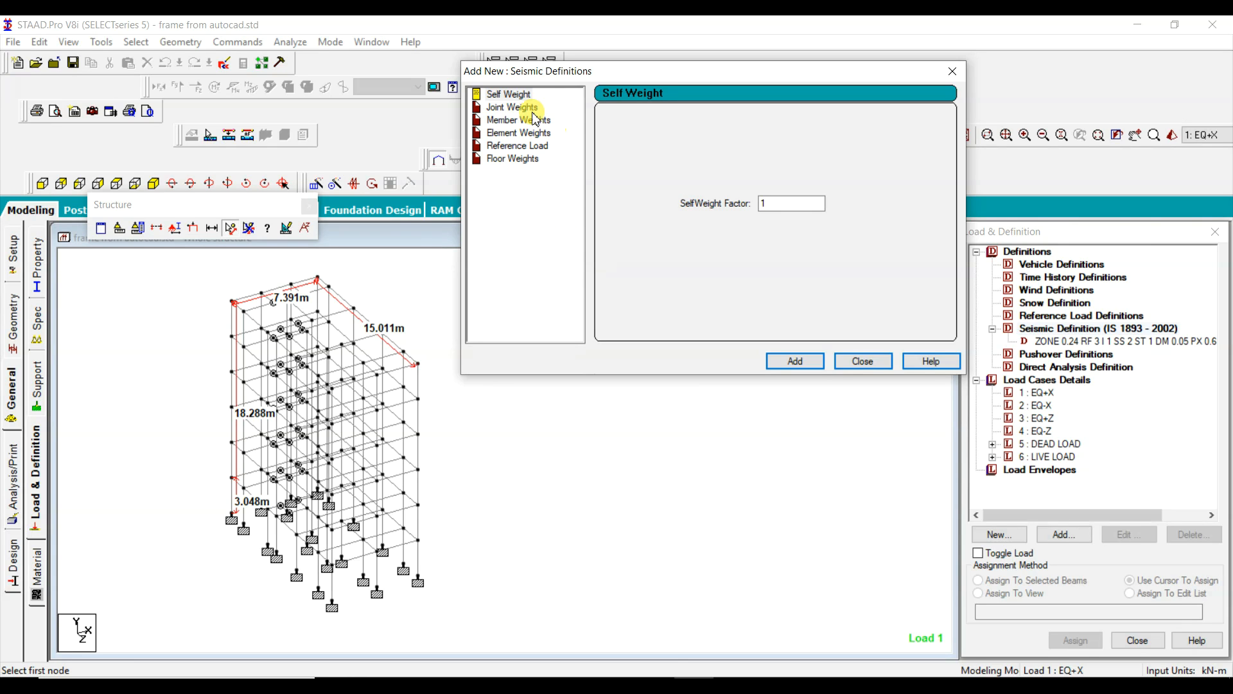
left_click(511, 98)
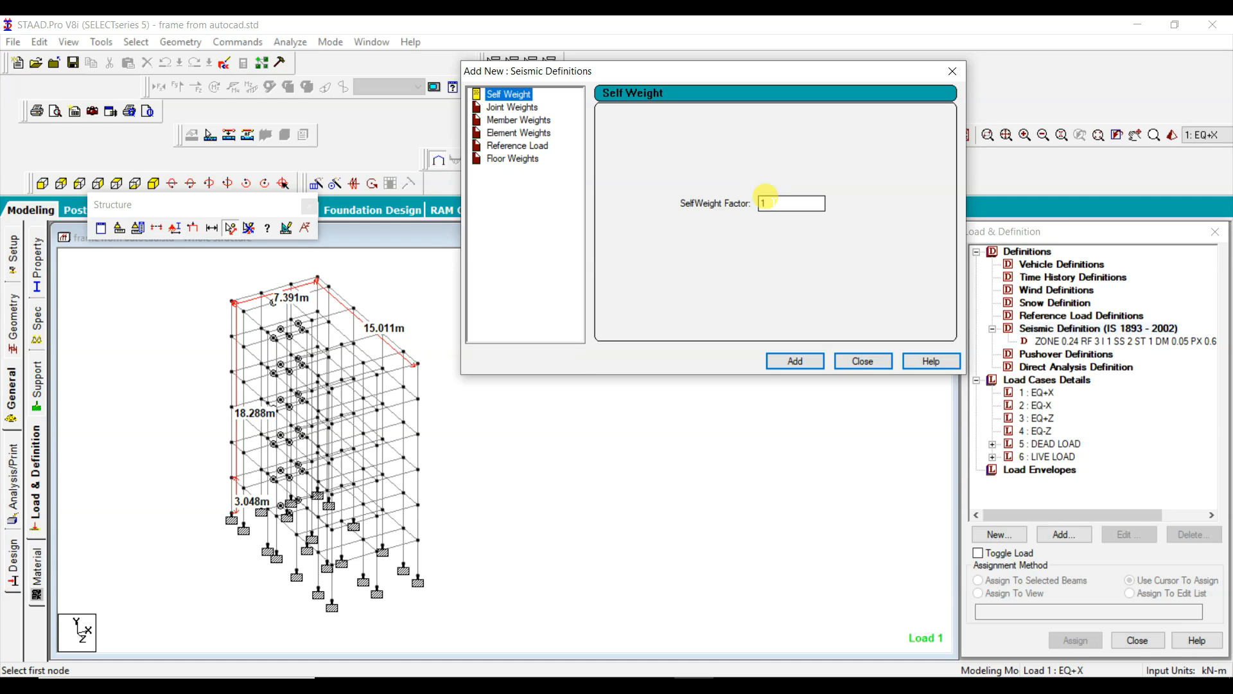
left_click(797, 361)
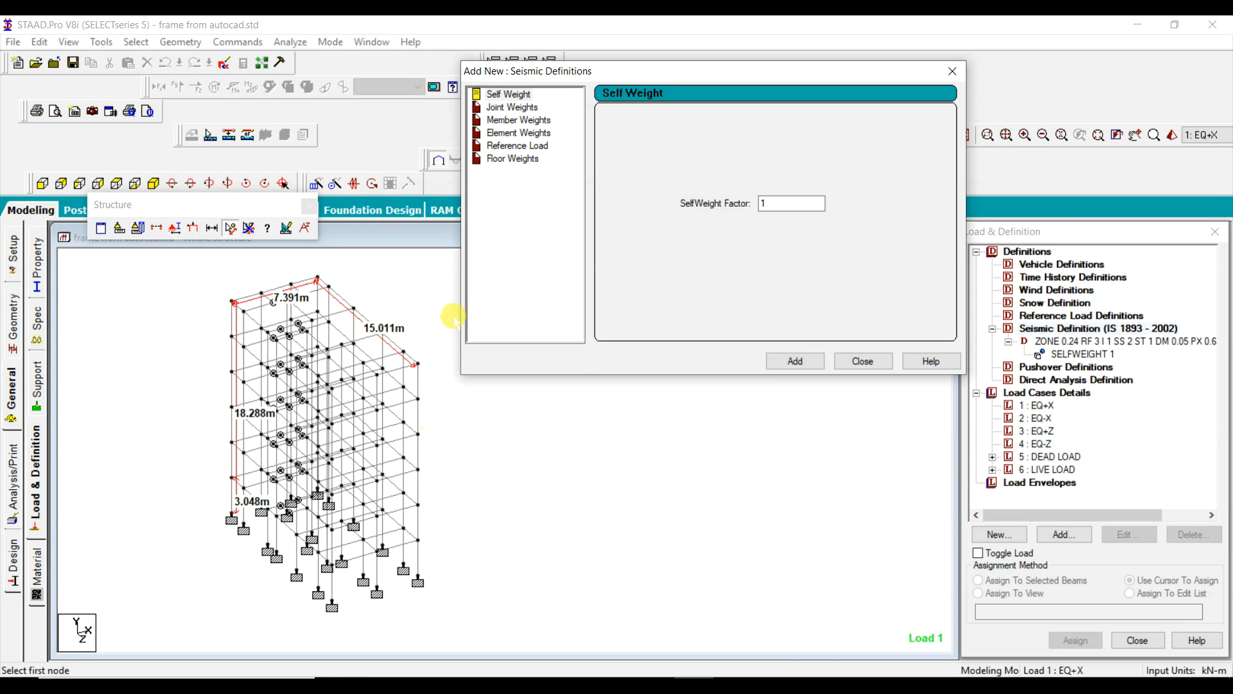
Step: Add two uniform (UNI) member weights of 14 kN/m and 7 kN/m to the seismic definition
left_click(530, 121)
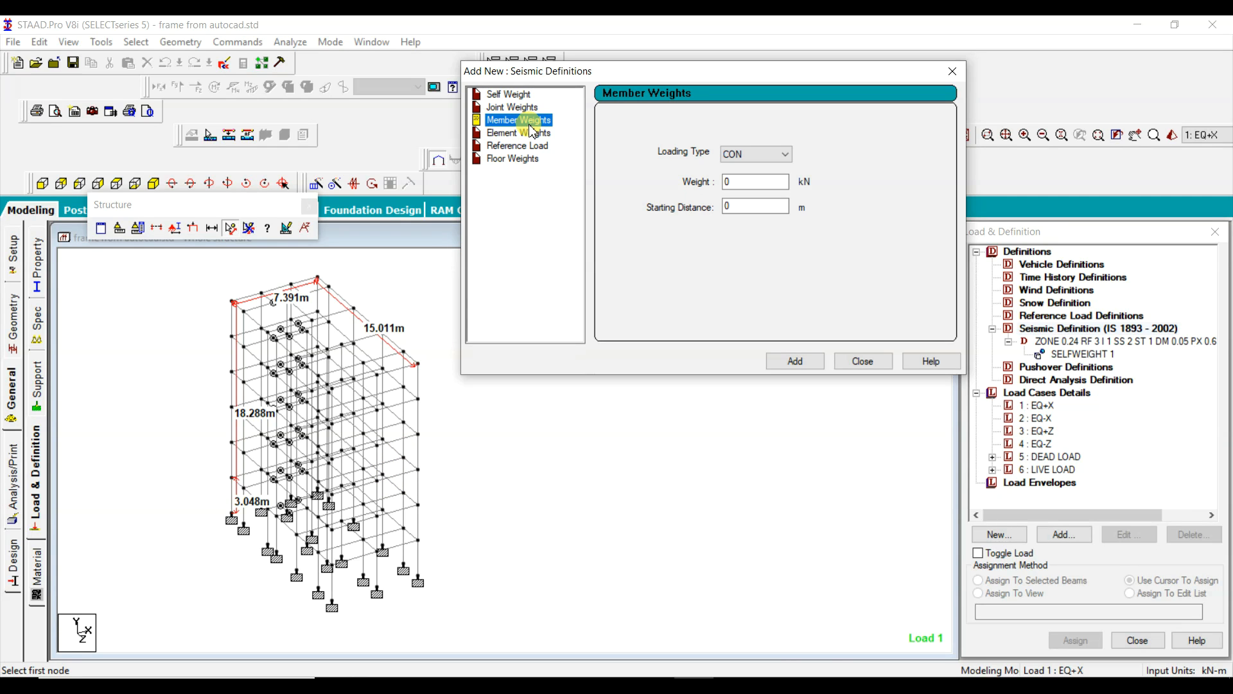
left_click(756, 156)
left_click(727, 176)
key("Tab")
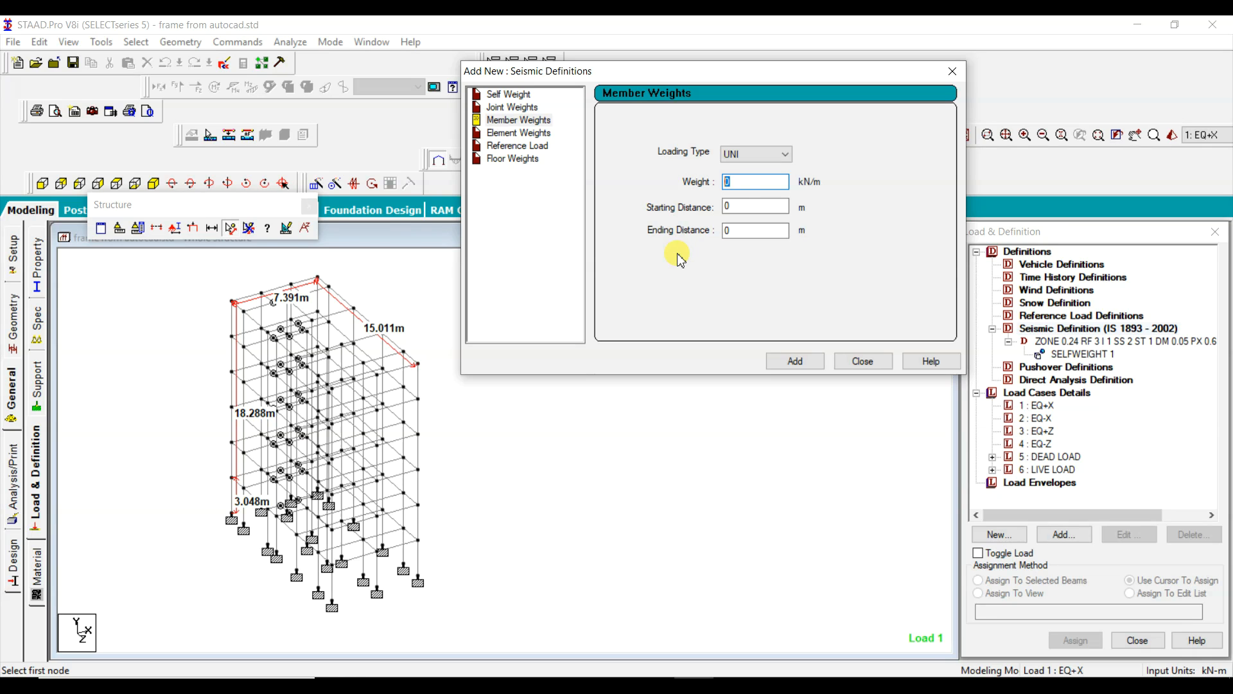
type("14")
key("Return")
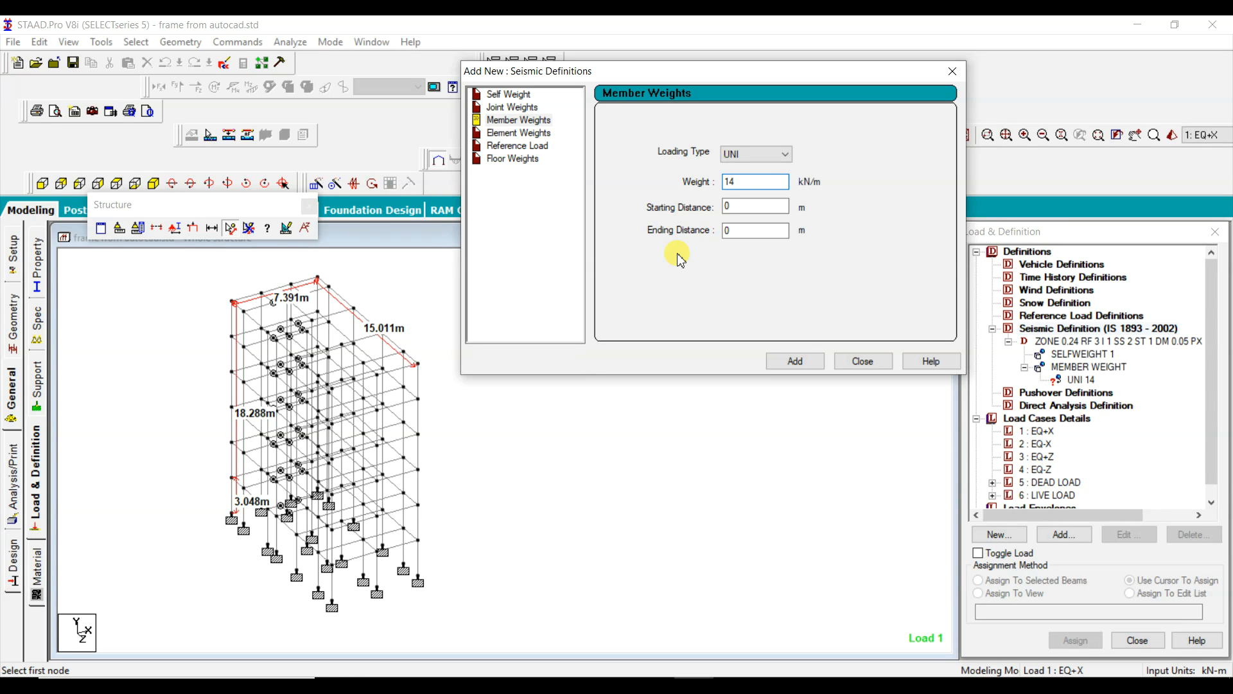
type("7")
key("Return")
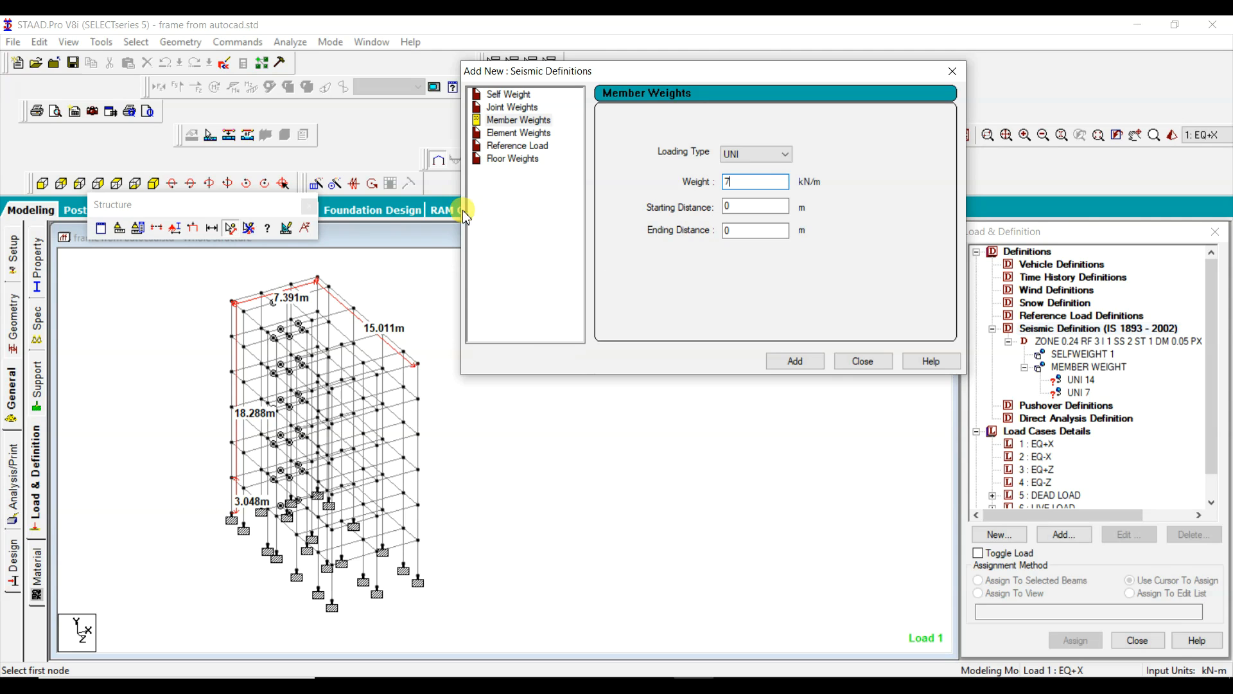
Step: Add a floor weight with a pressure of 3.2 kN/m2 over a Y range of 4 m to 19 m
left_click(507, 158)
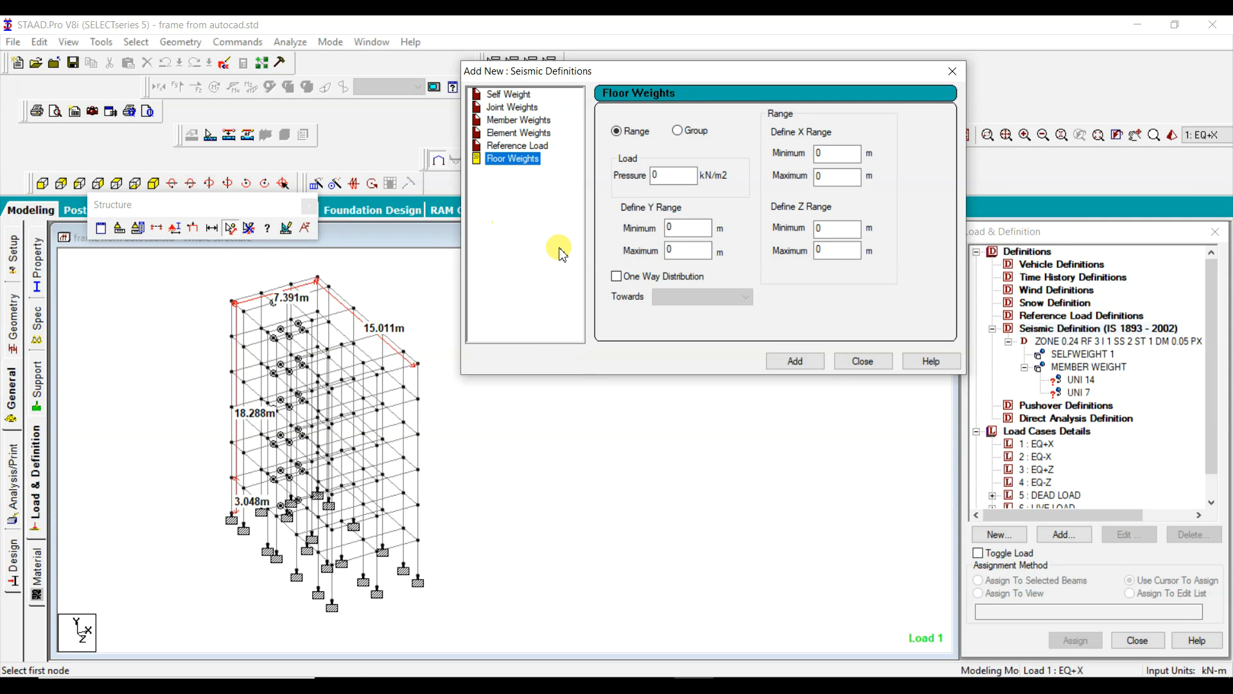
left_click(671, 175)
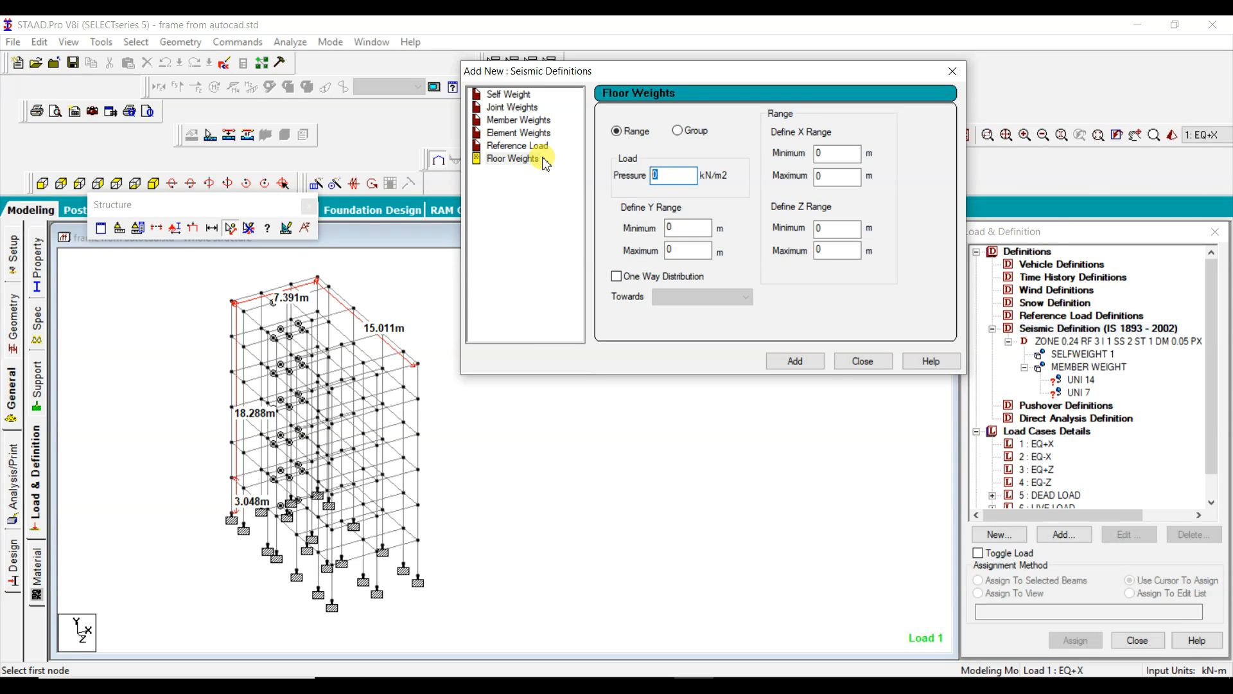
type("3.2")
left_click(686, 228)
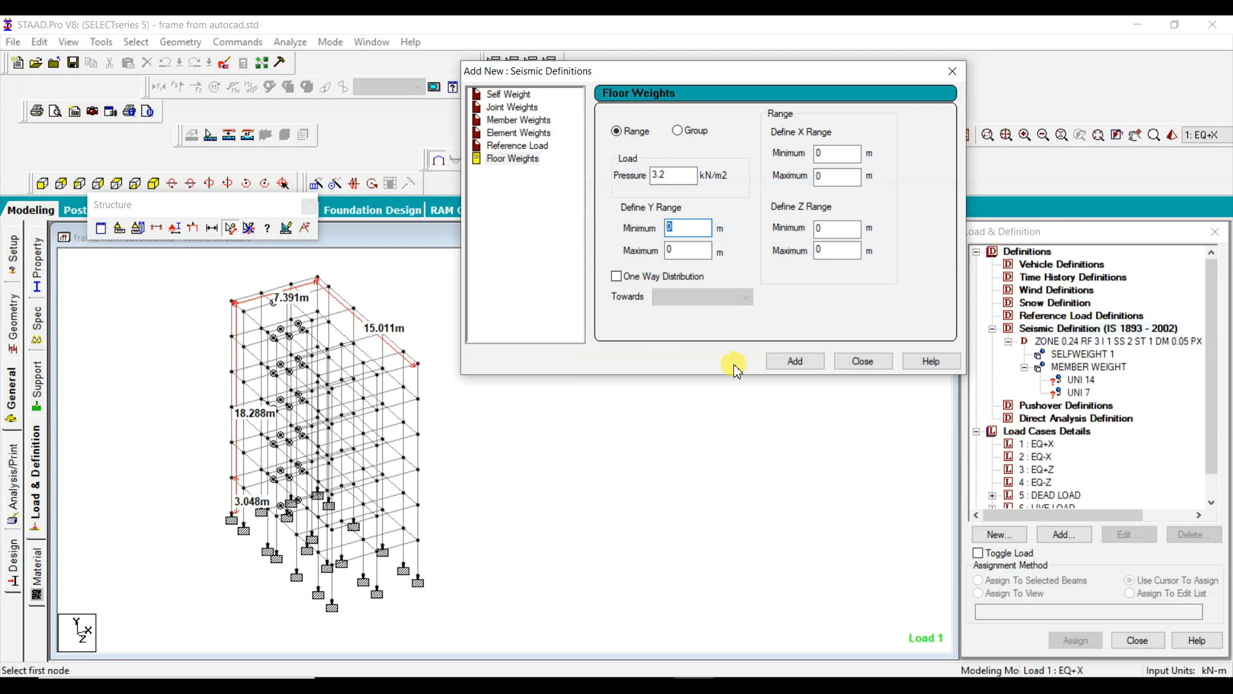
type("4")
left_click(687, 251)
type("19")
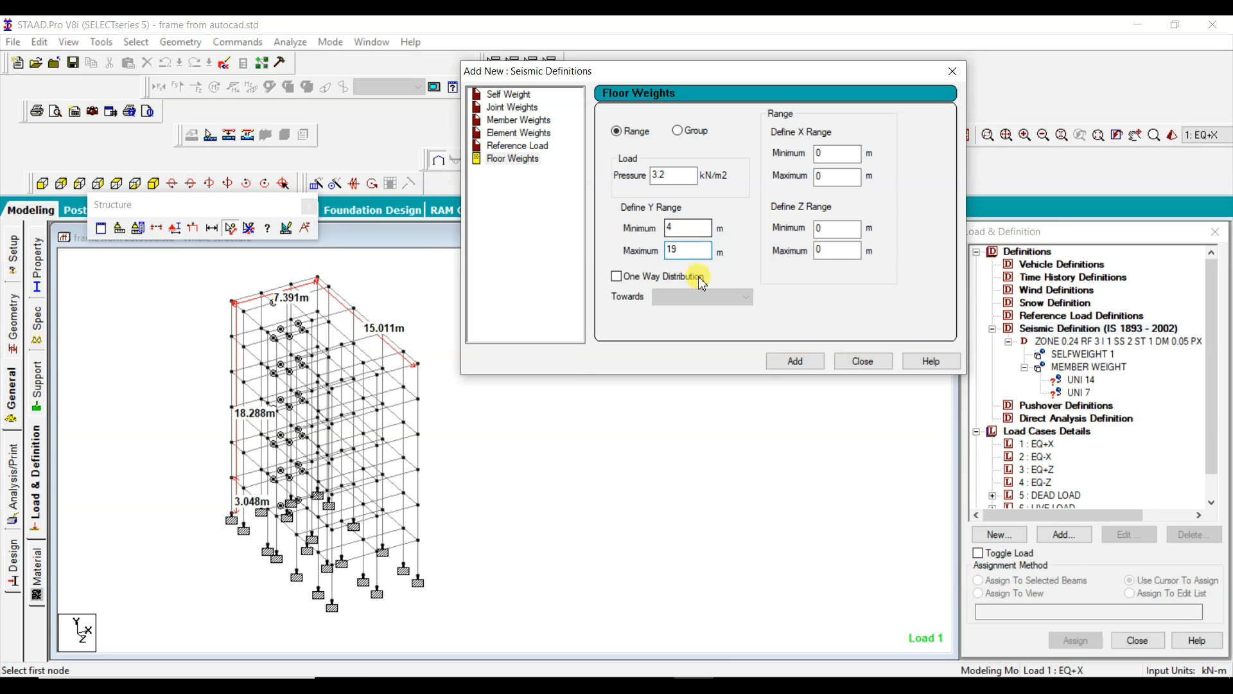
left_click(795, 361)
Step: Add a second floor weight of 2.5 kN/m2 over the same Y range and close the seismic definitions dialog
left_click_drag(664, 174, 492, 167)
type("2.5")
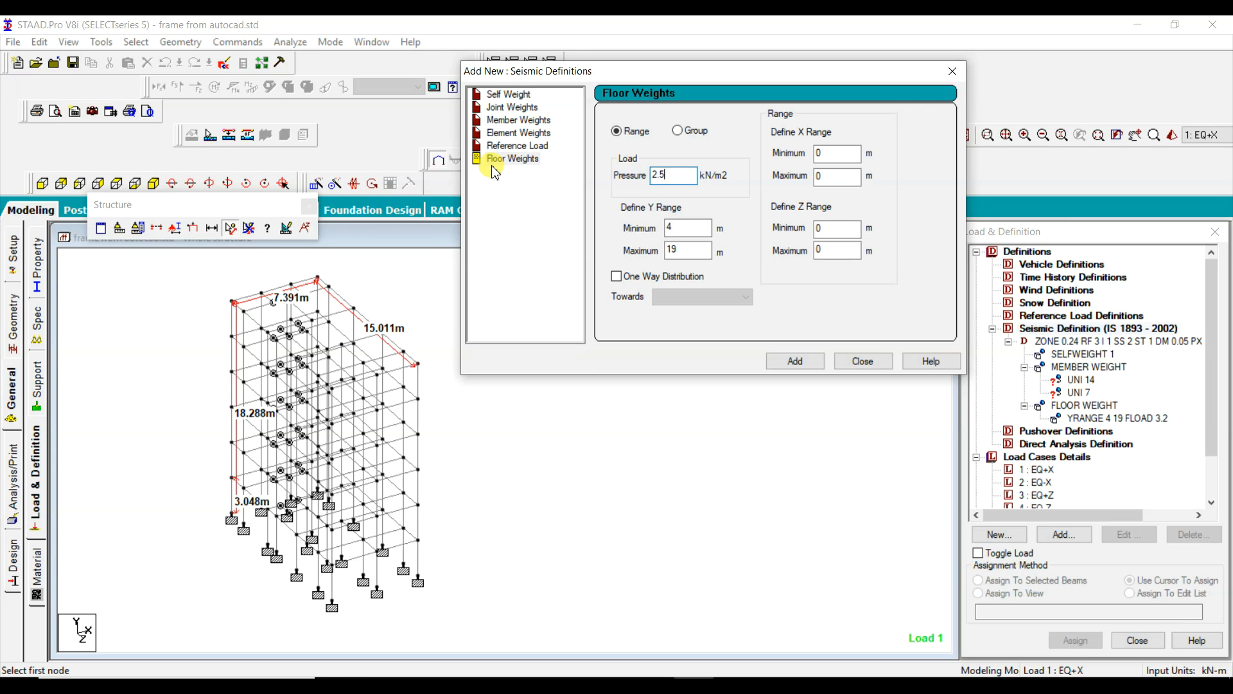
left_click(822, 357)
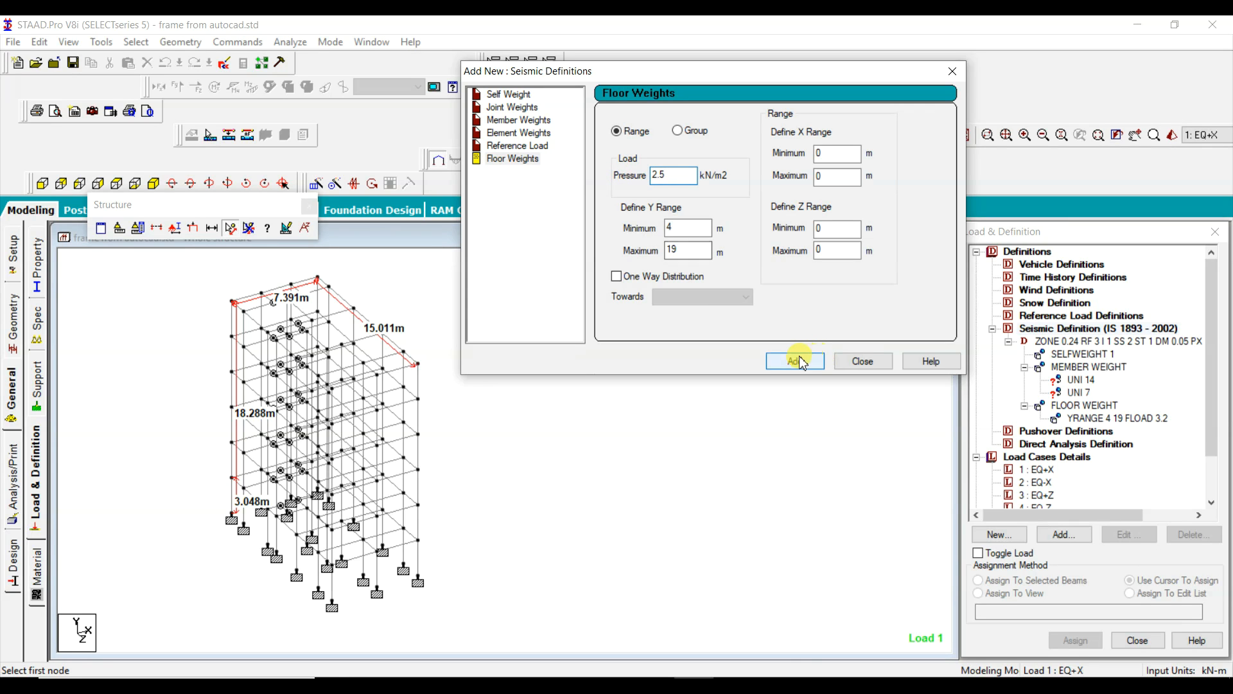
left_click(863, 360)
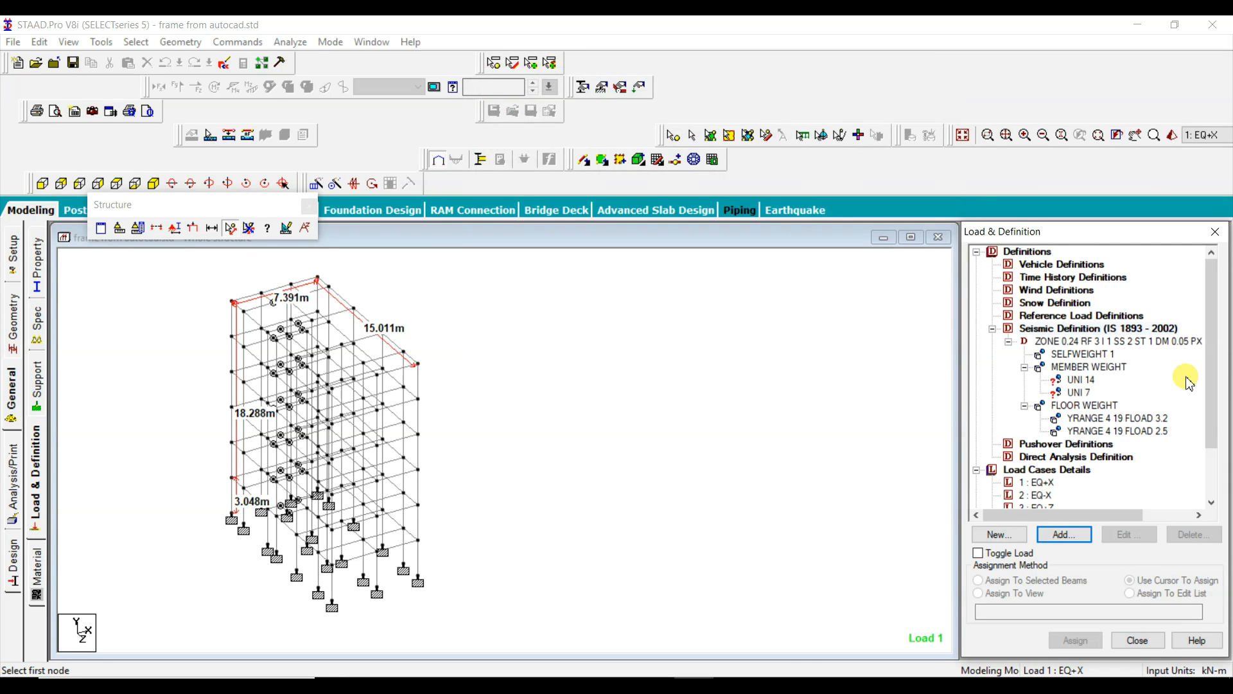
Step: Review the self weight and floor weight entries under the seismic definition
left_click(1081, 353)
left_click(1104, 418)
left_click(1124, 431)
left_click(1094, 405)
Step: Expand the DEAD LOAD case and check which beams carry its UNI GY -14 kN/m load, for comparison with the UNI 14 seismic weight
left_click(1080, 379)
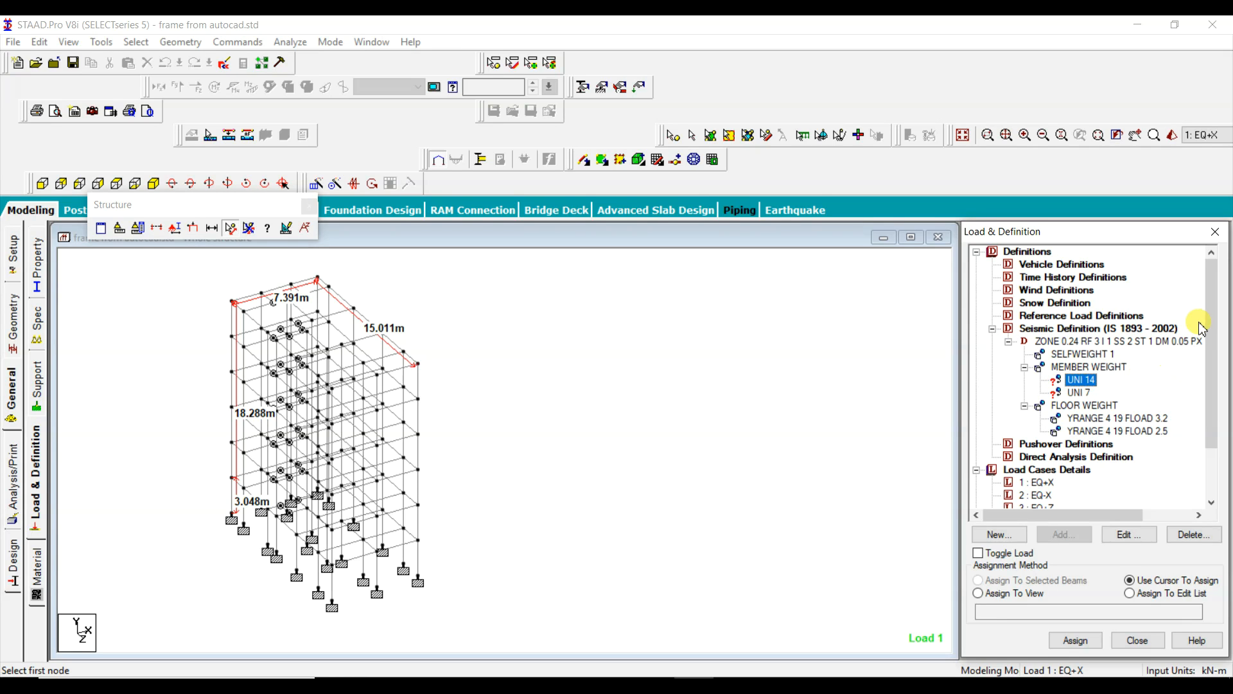
left_click_drag(1213, 315, 1212, 351)
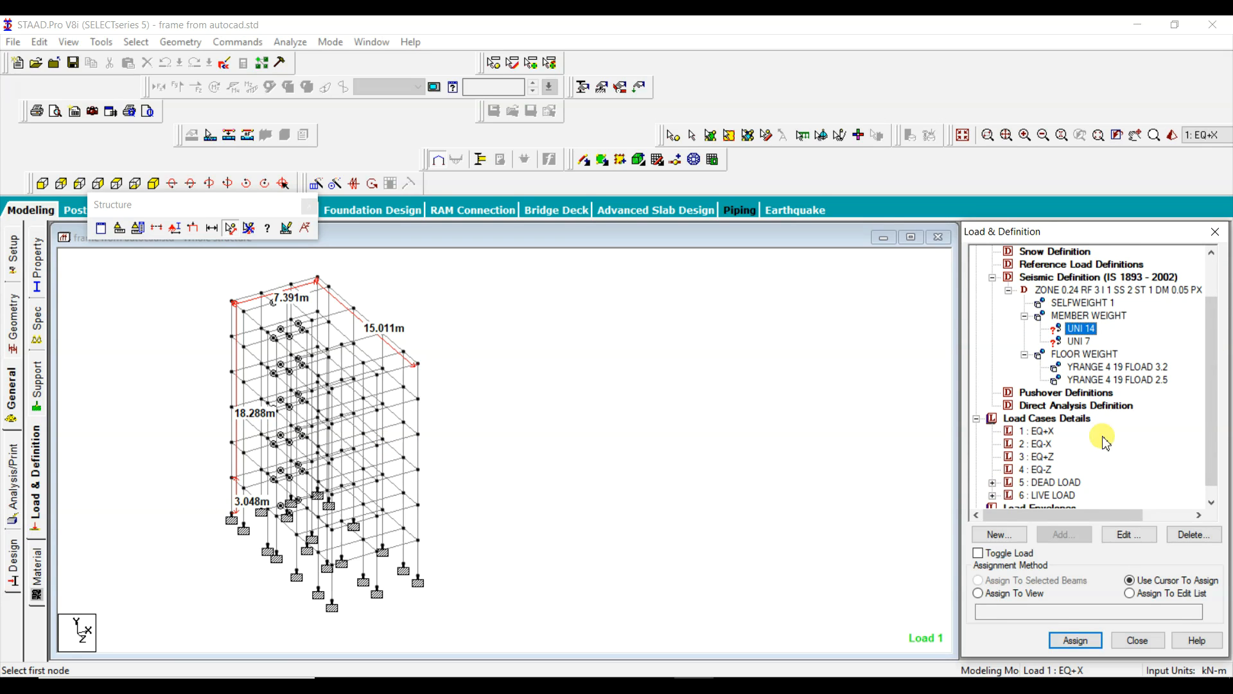
left_click(991, 482)
scroll(1069, 457, "down", 1)
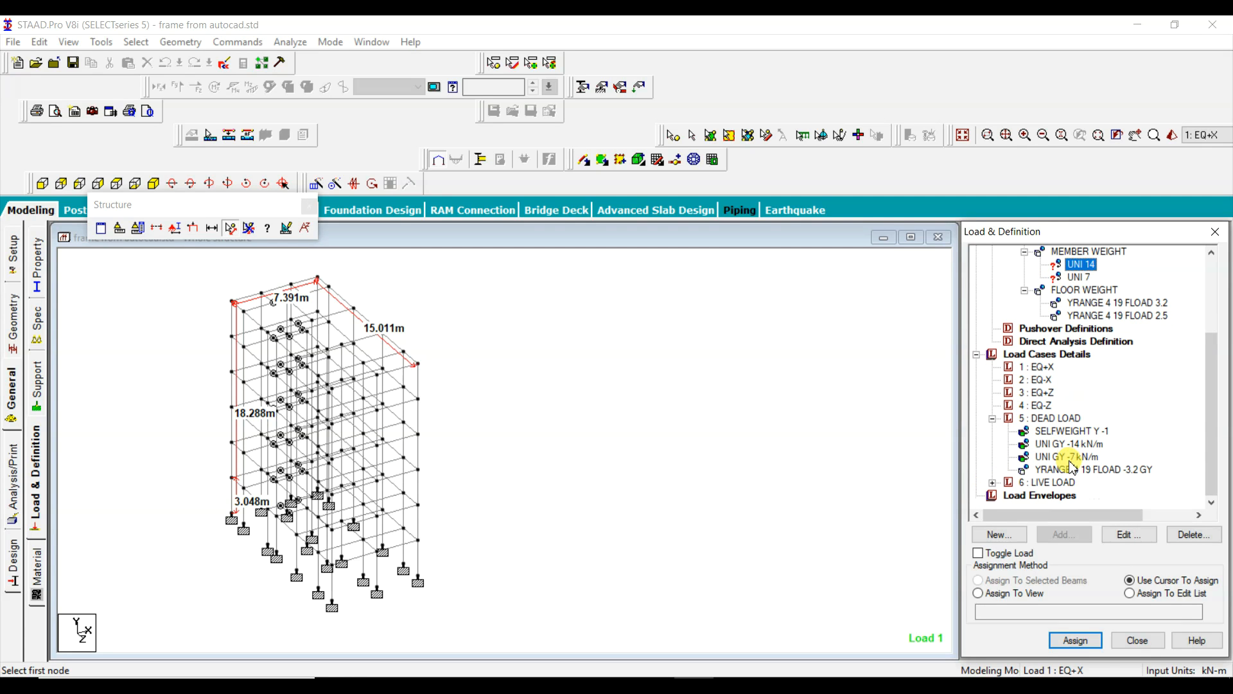
left_click(1078, 446)
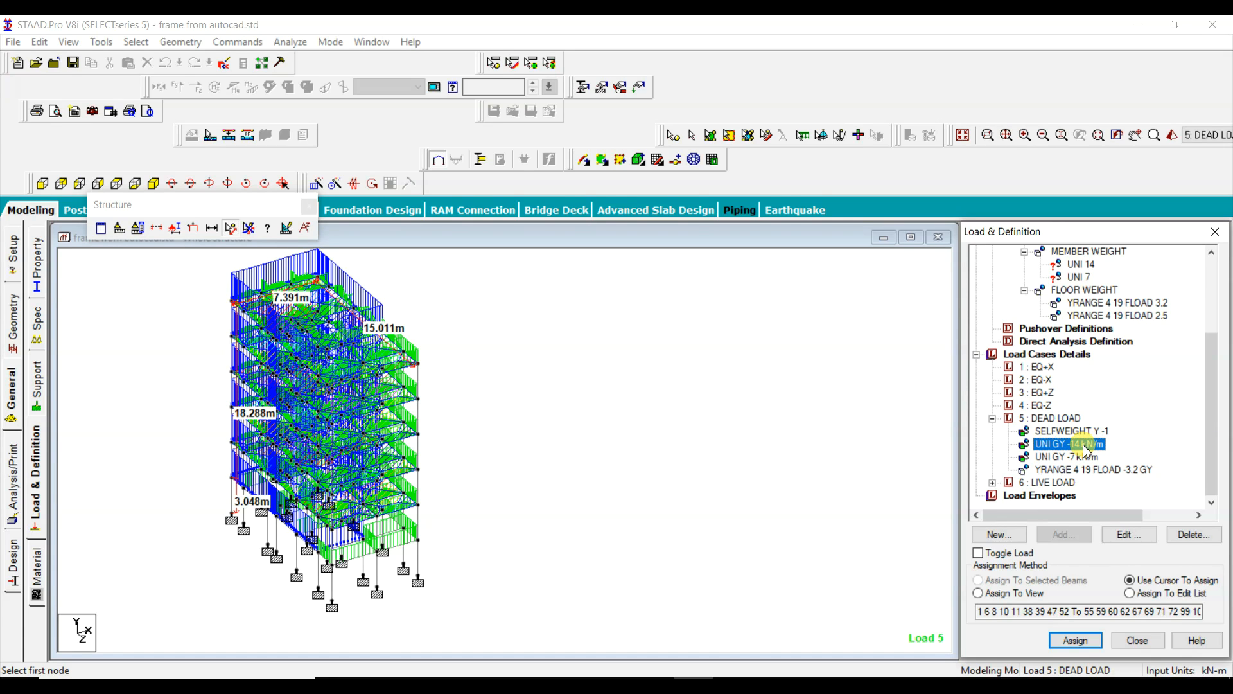
left_click(1074, 265)
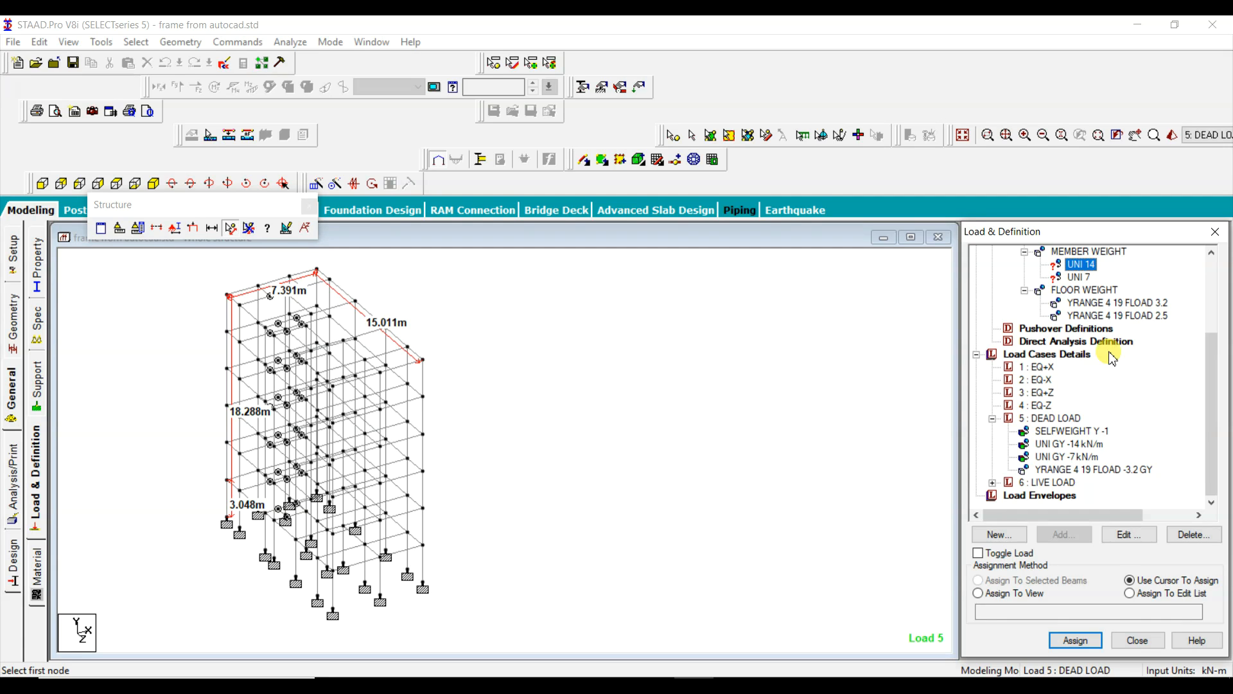
Step: Copy the beam list of the dead load's UNI GY -14 kN/m and assign the UNI 14 seismic member weight to it by edit list
left_click(1132, 595)
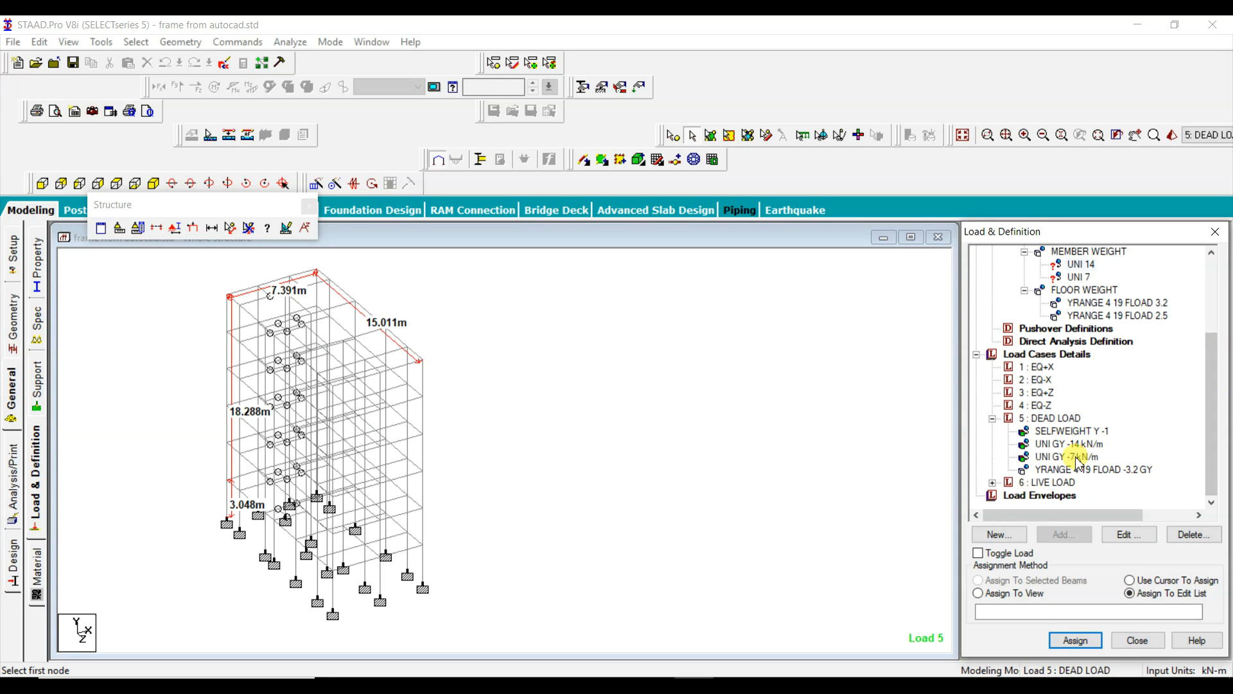
left_click(1158, 481)
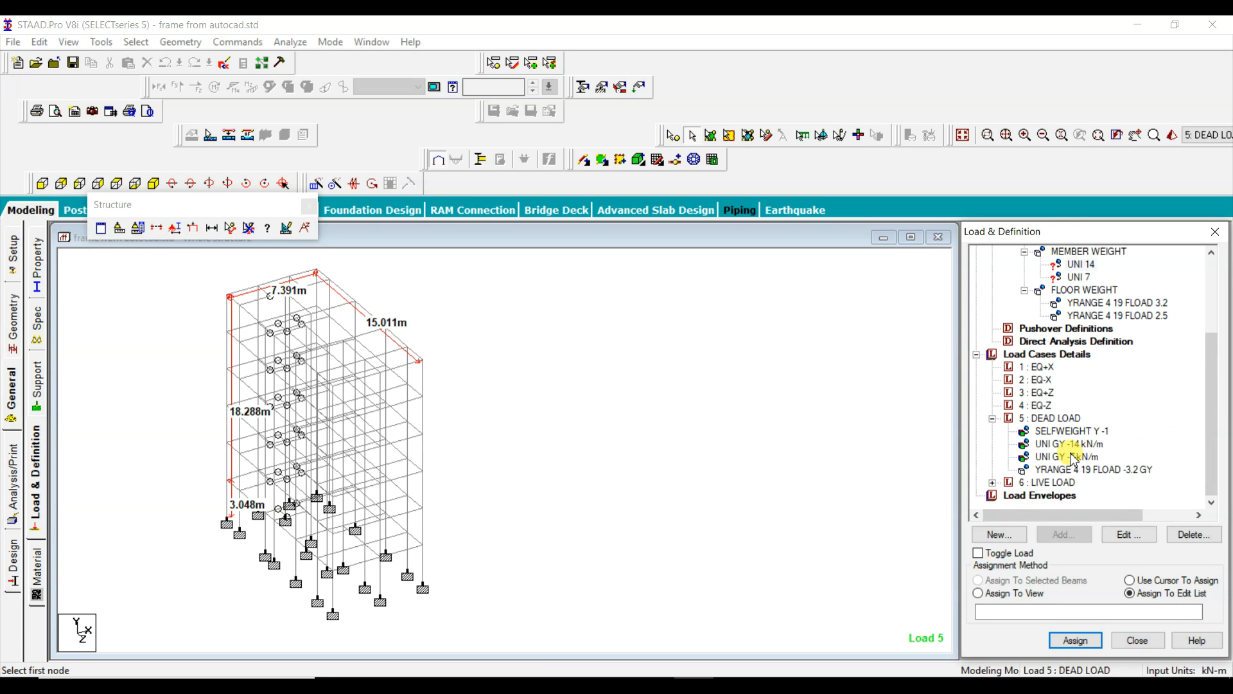
left_click(1057, 445)
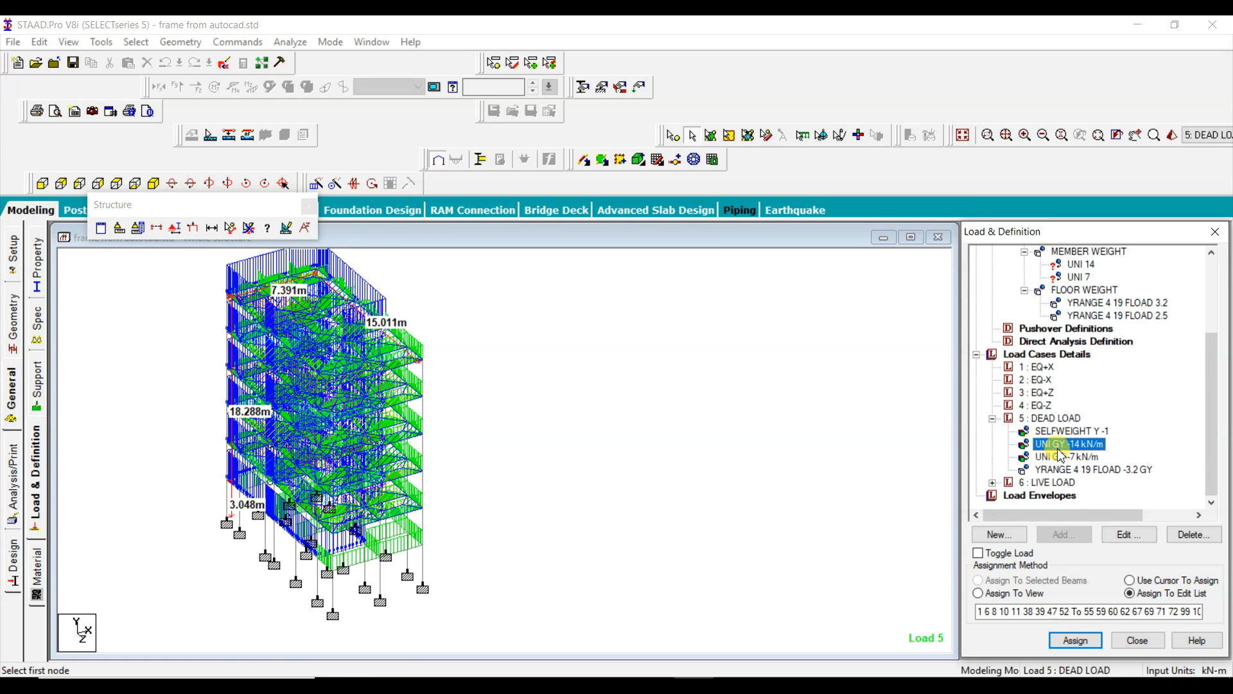
left_click(977, 614)
left_click_drag(977, 607, 1212, 596)
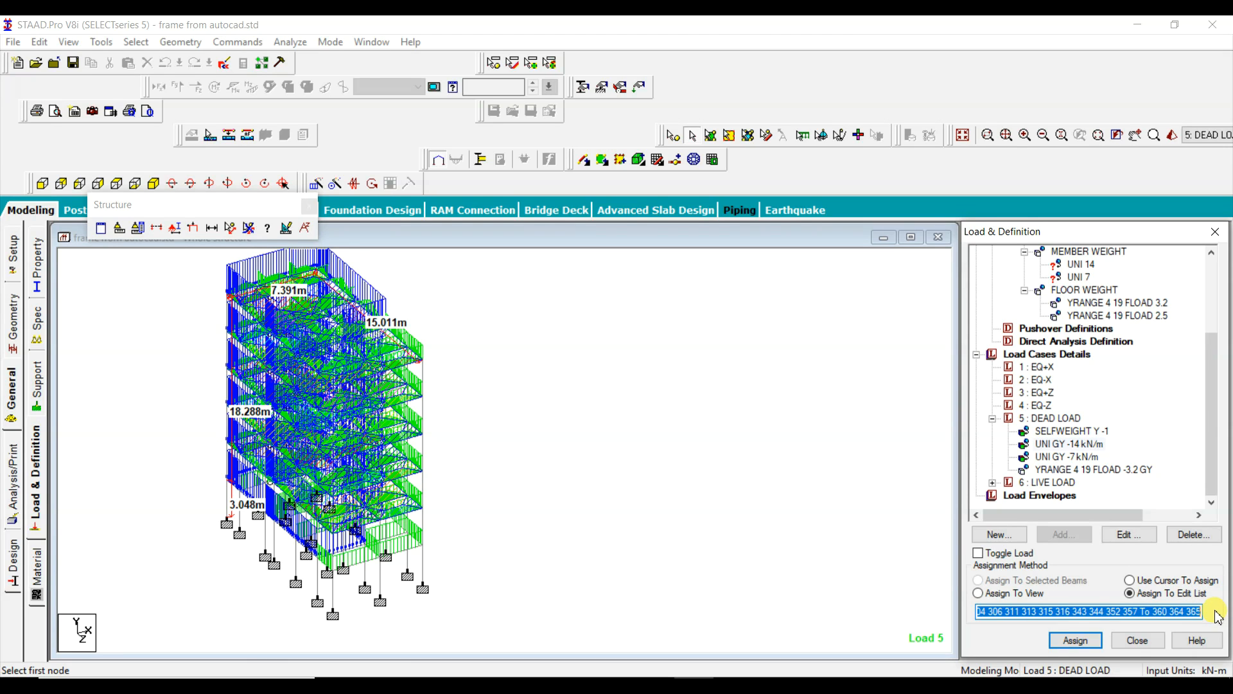
left_click(1071, 265)
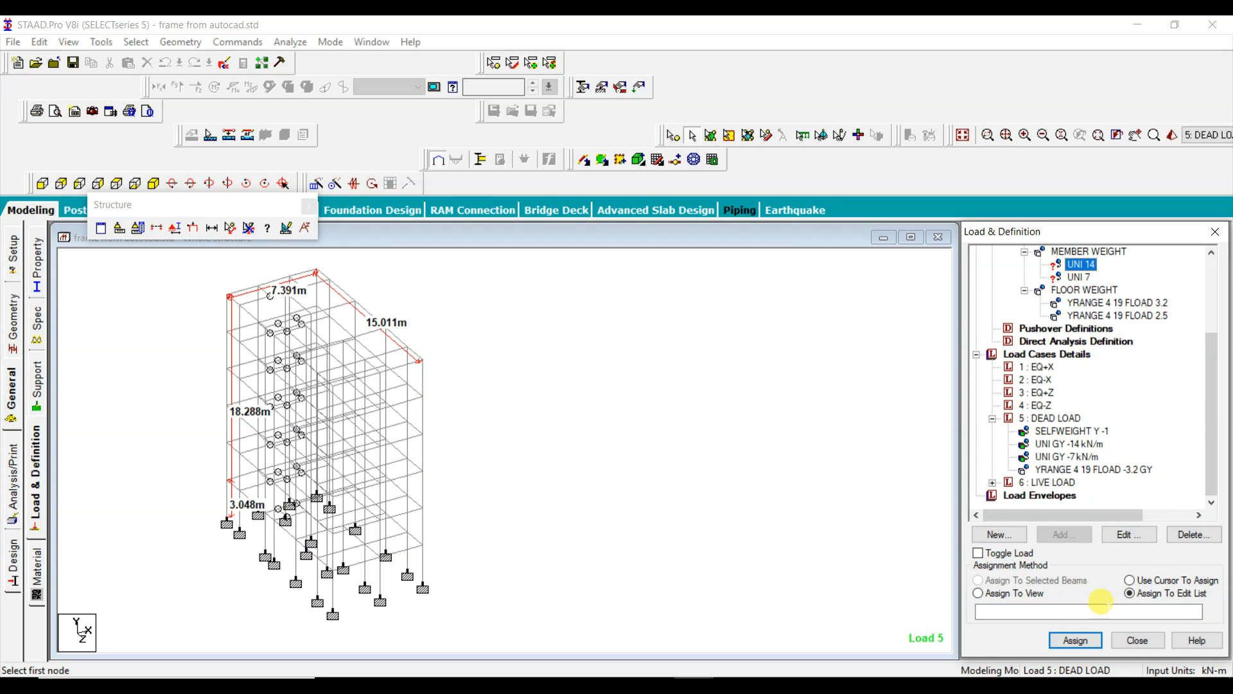
left_click(987, 609)
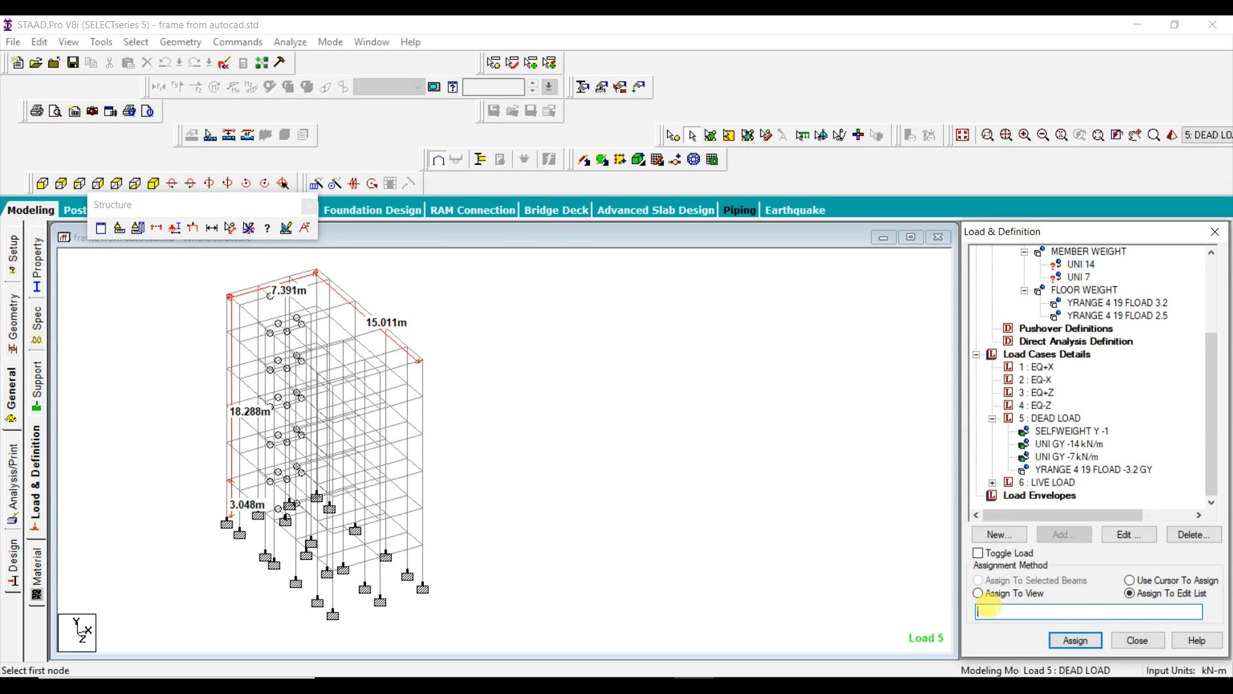
key("ctrl+v")
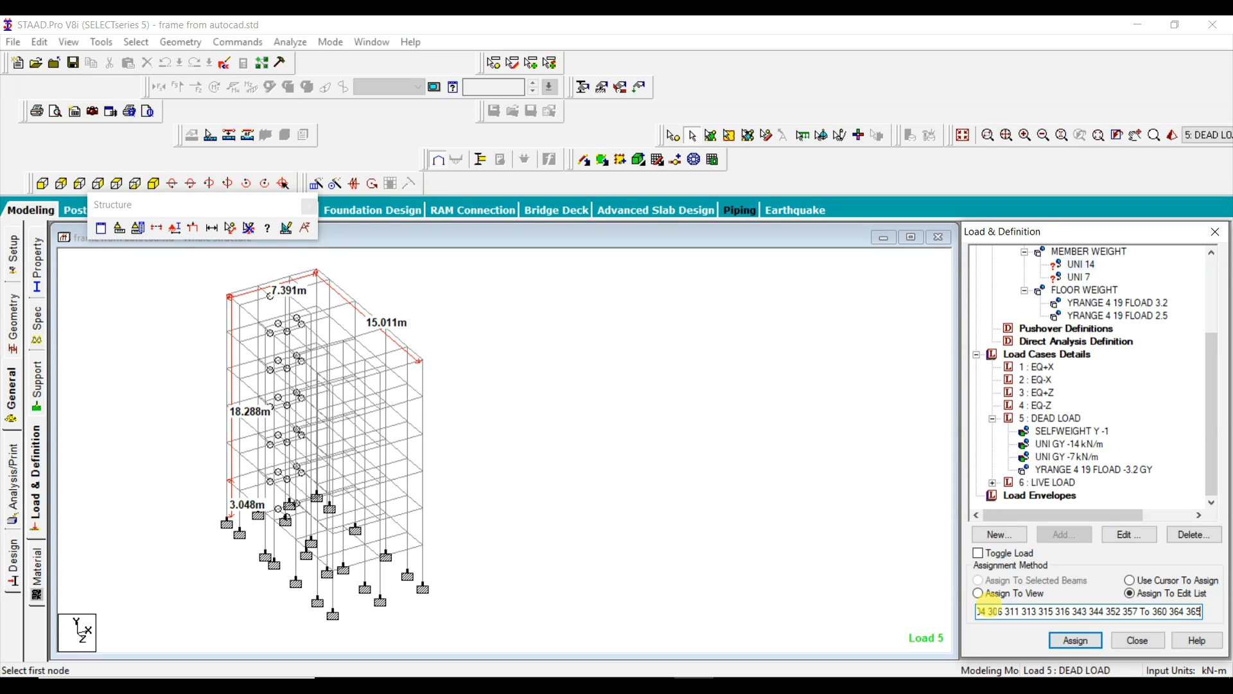
left_click(1076, 642)
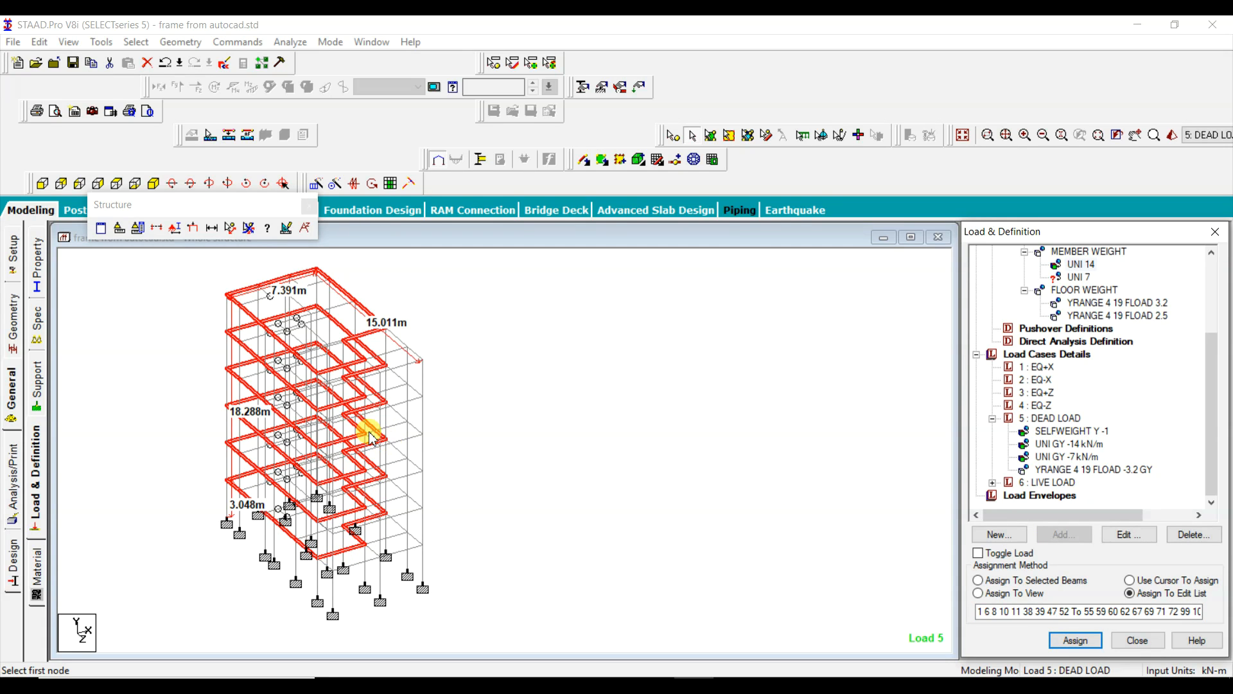
Step: Copy the beam list of the dead load's UNI GY -7 kN/m and assign the UNI 7 seismic member weight to it by edit list
left_click(1075, 278)
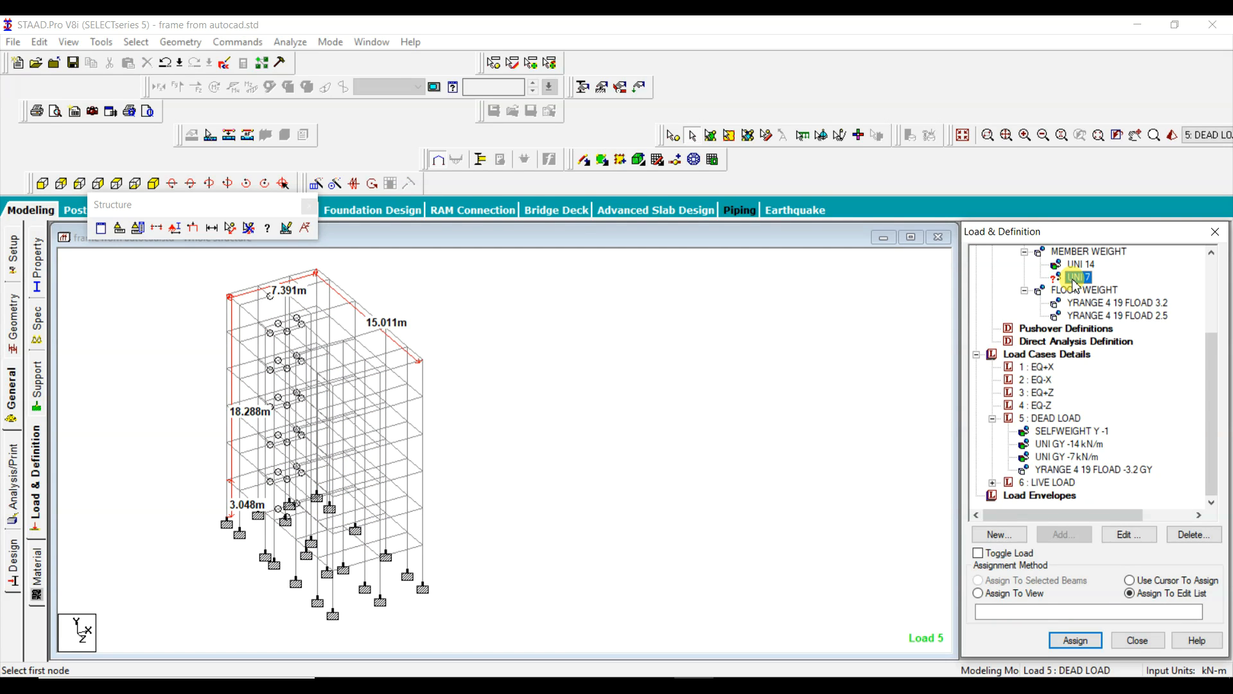
left_click(1068, 457)
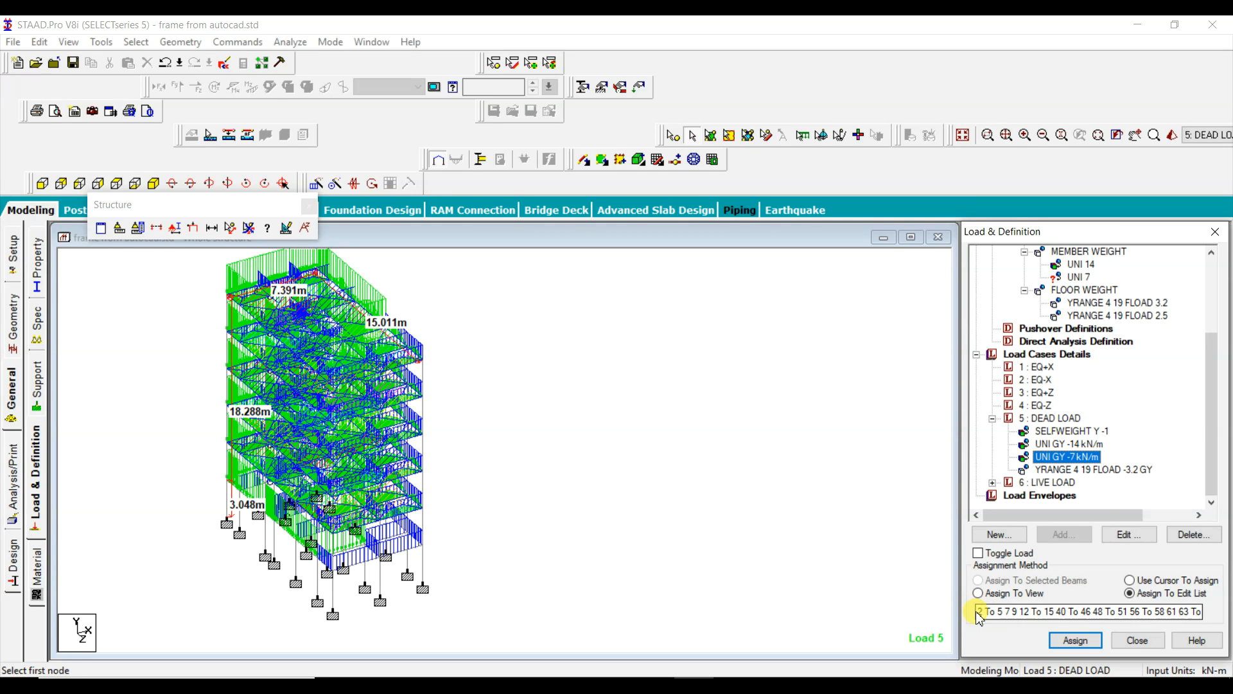
left_click_drag(976, 611, 1214, 608)
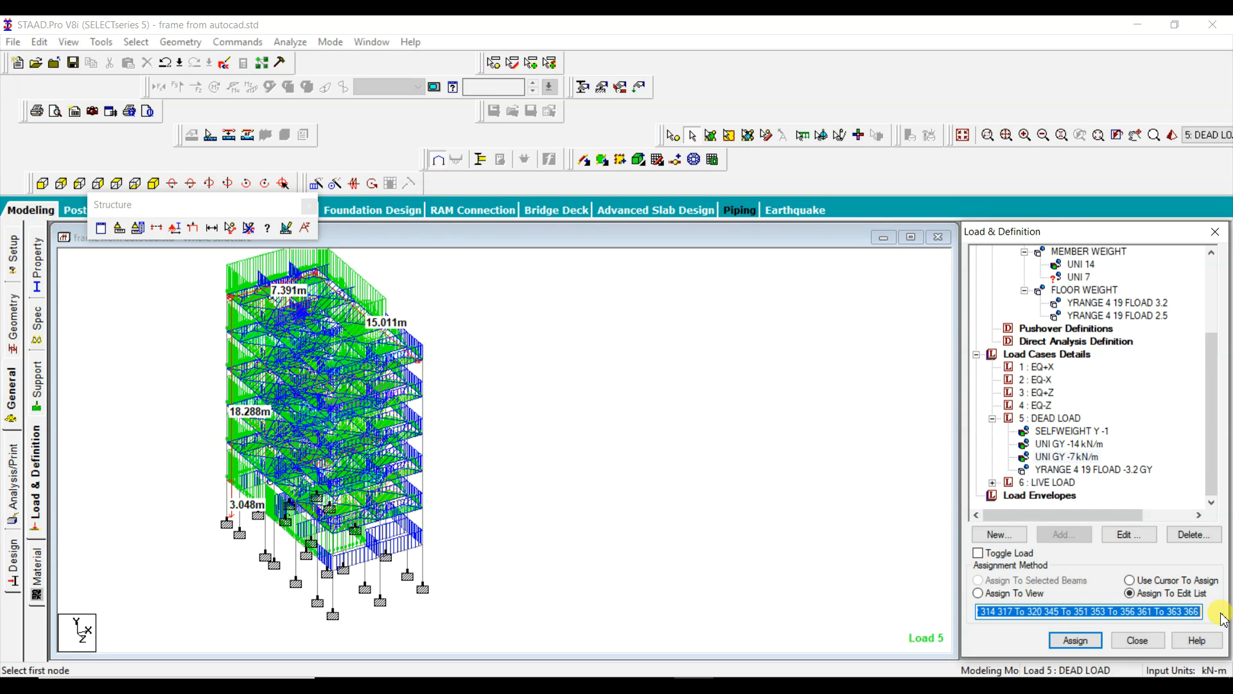
left_click(1078, 277)
left_click(1016, 610)
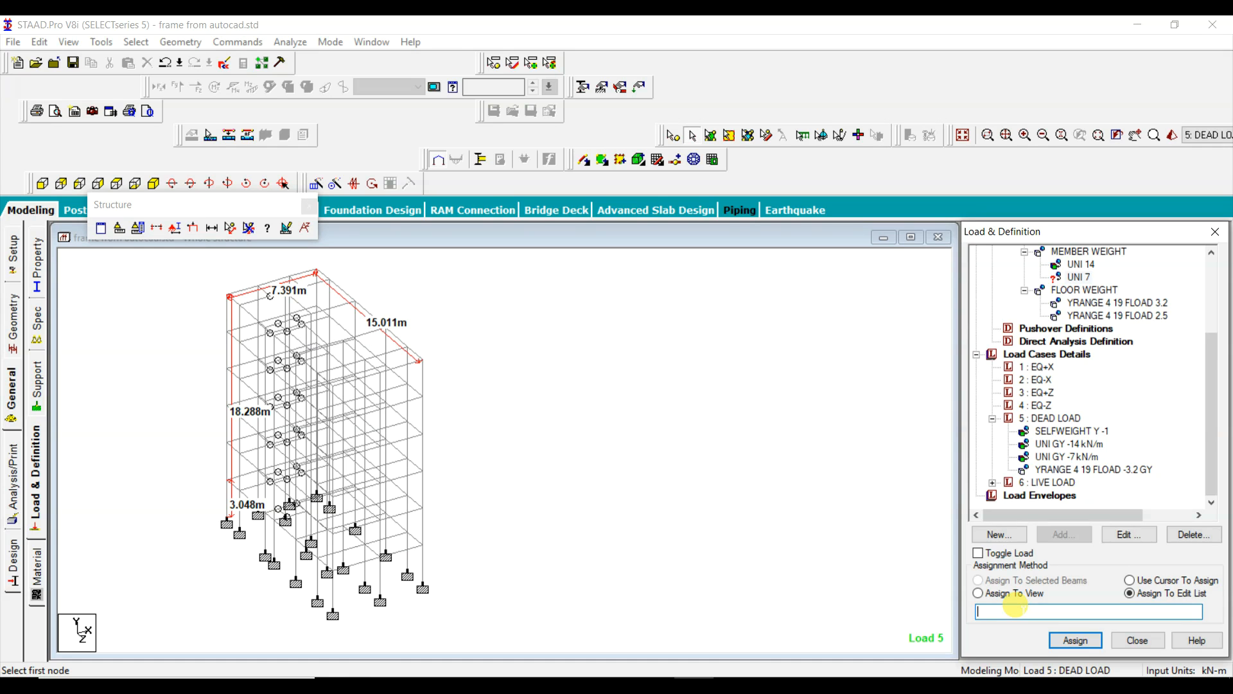
key("ctrl+v")
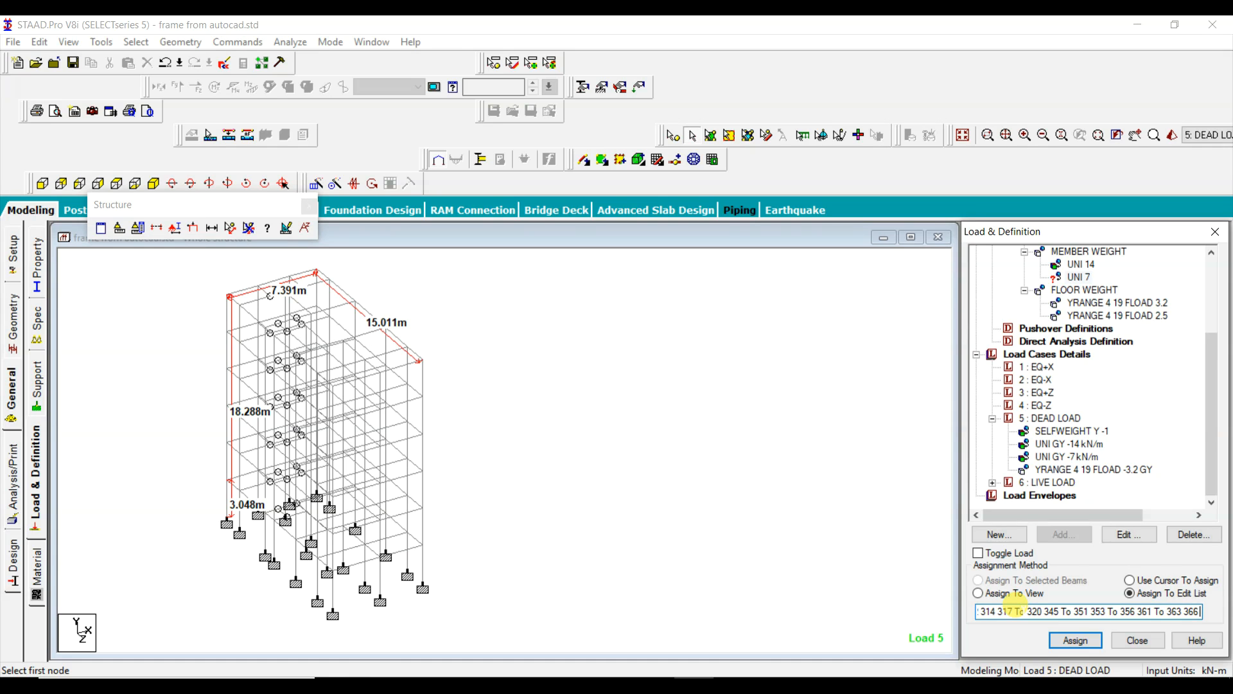
left_click(1077, 641)
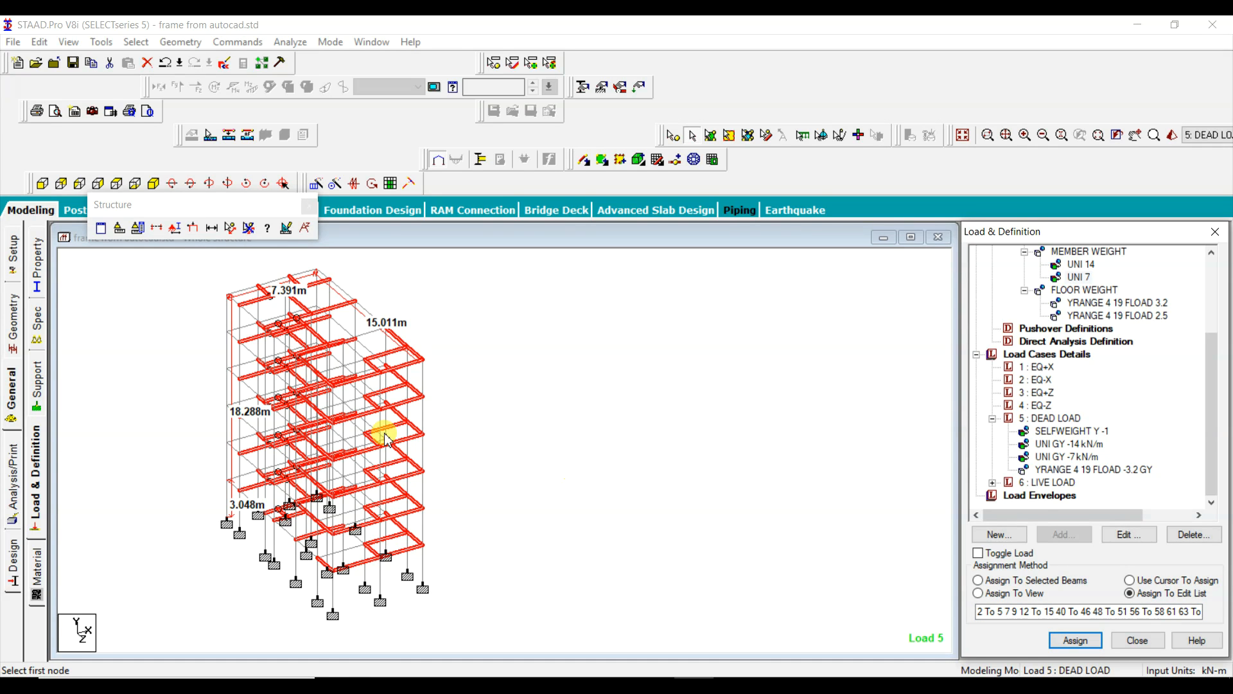
Step: Clear the beam selection and review the self weight entry in the seismic definition
left_click(642, 458)
left_click_drag(1221, 366, 1220, 300)
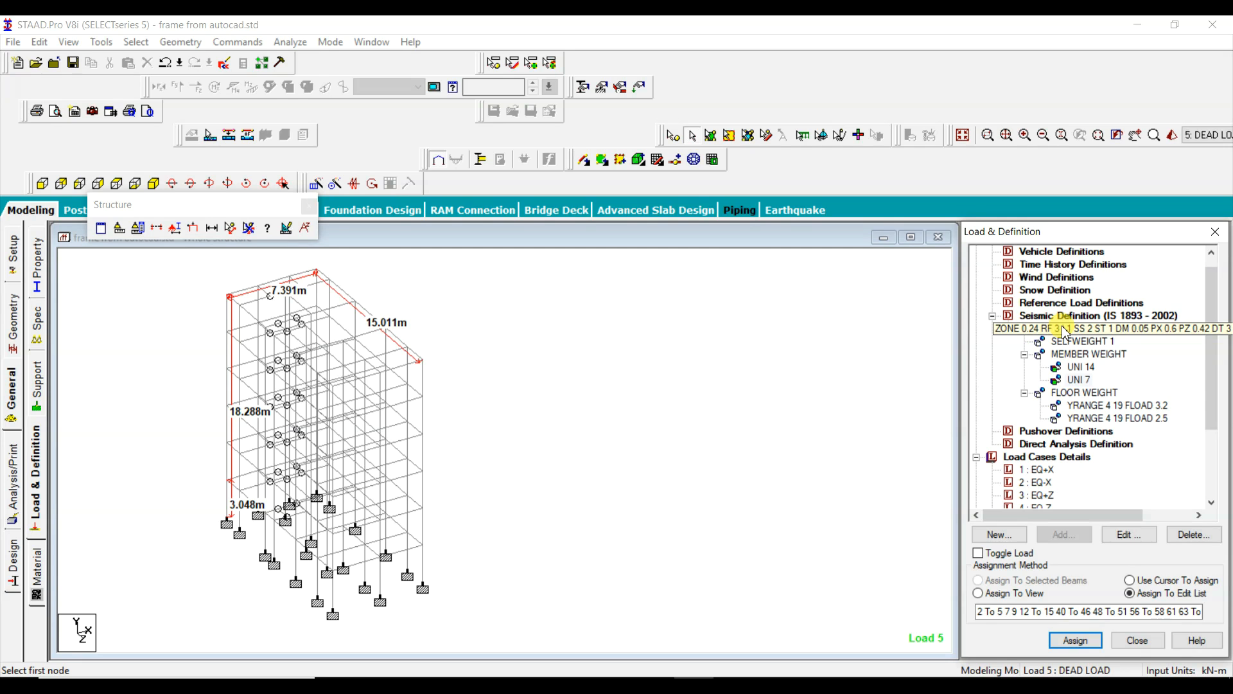
left_click(1083, 342)
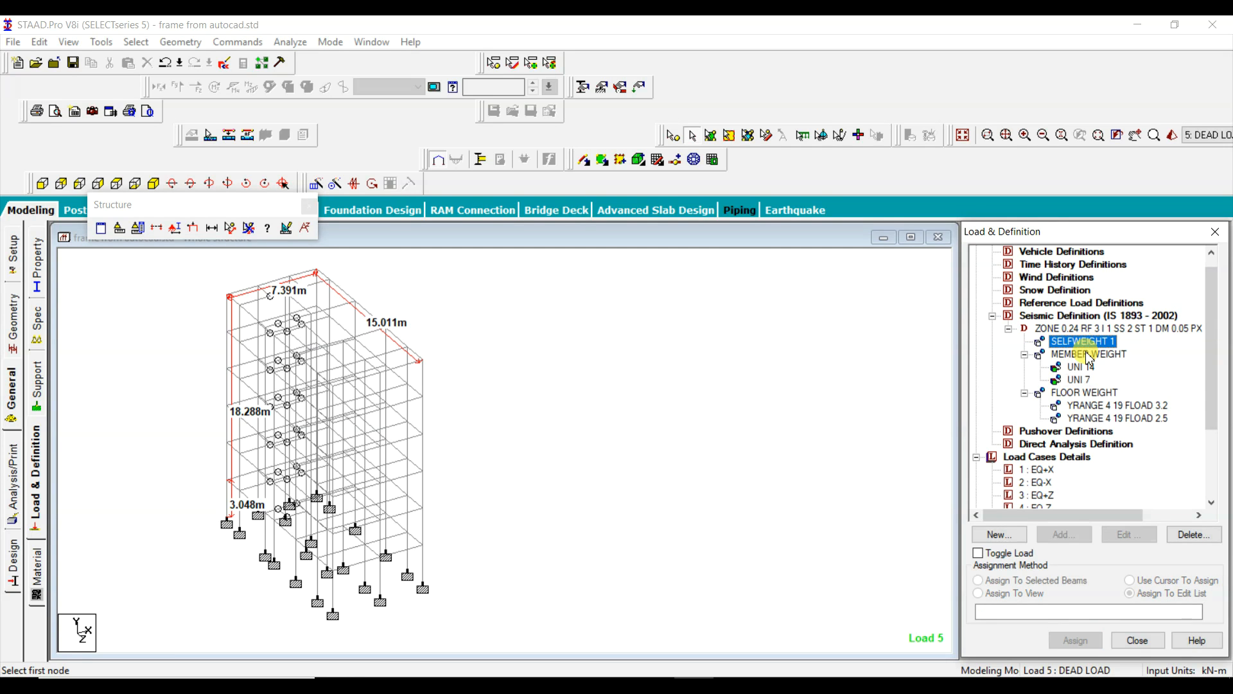
Step: Check the UNI 14, UNI 7 and YRANGE 4 19 FLOAD 3.2 seismic weights, and collapse the zone definition
left_click(1077, 370)
left_click(1080, 381)
left_click(1088, 405)
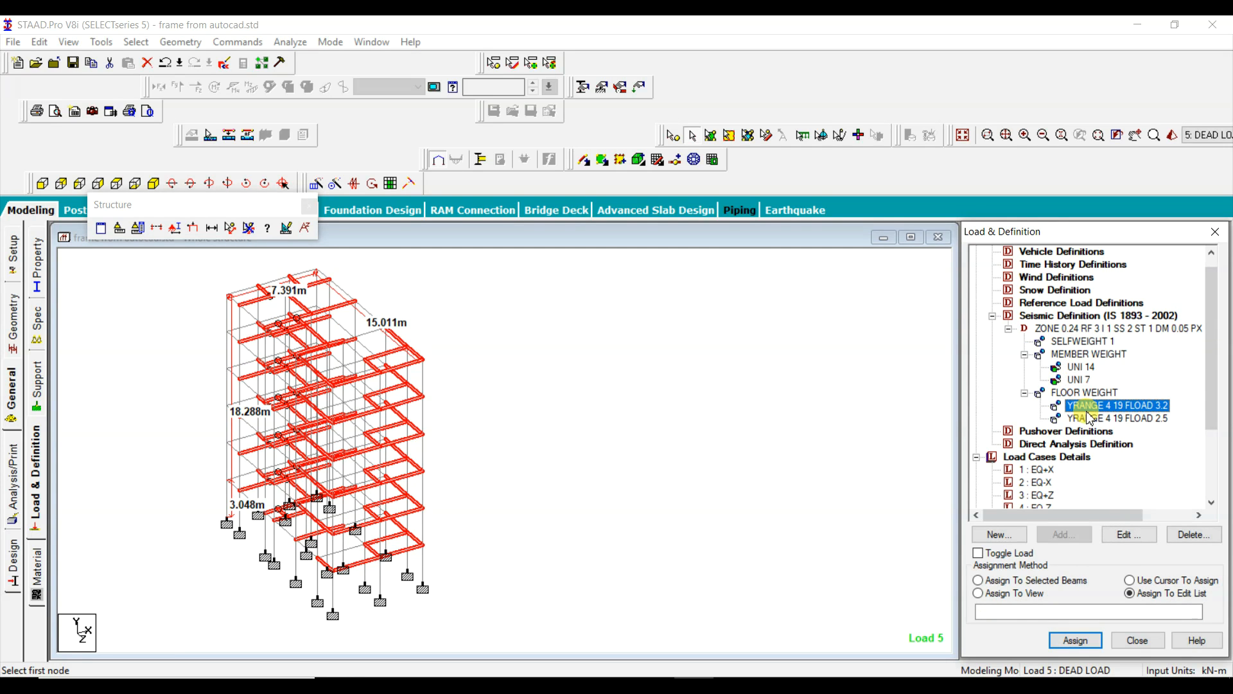
left_click(1009, 329)
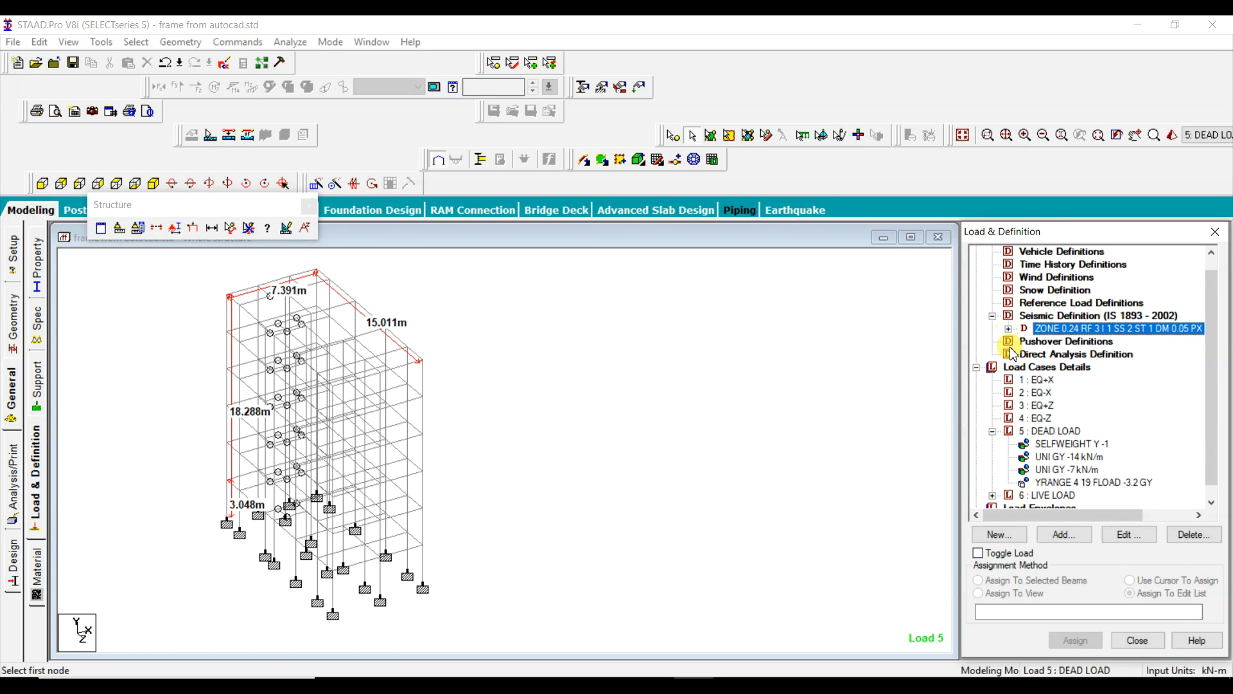
Step: Look through the load cases EQ+X, EQ-X, EQ+Z and EQ-Z, and return to EQ+X
scroll(1028, 399, "down", 1)
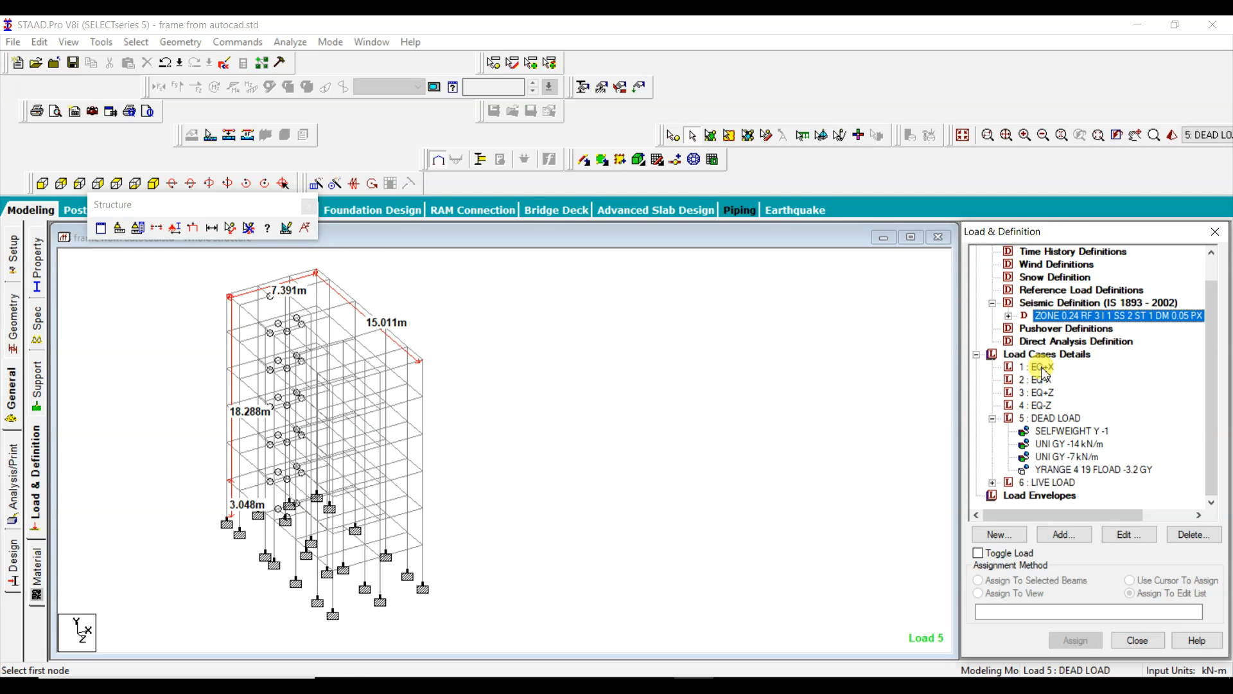
left_click(1037, 366)
left_click(1046, 380)
left_click(1044, 392)
left_click(1041, 405)
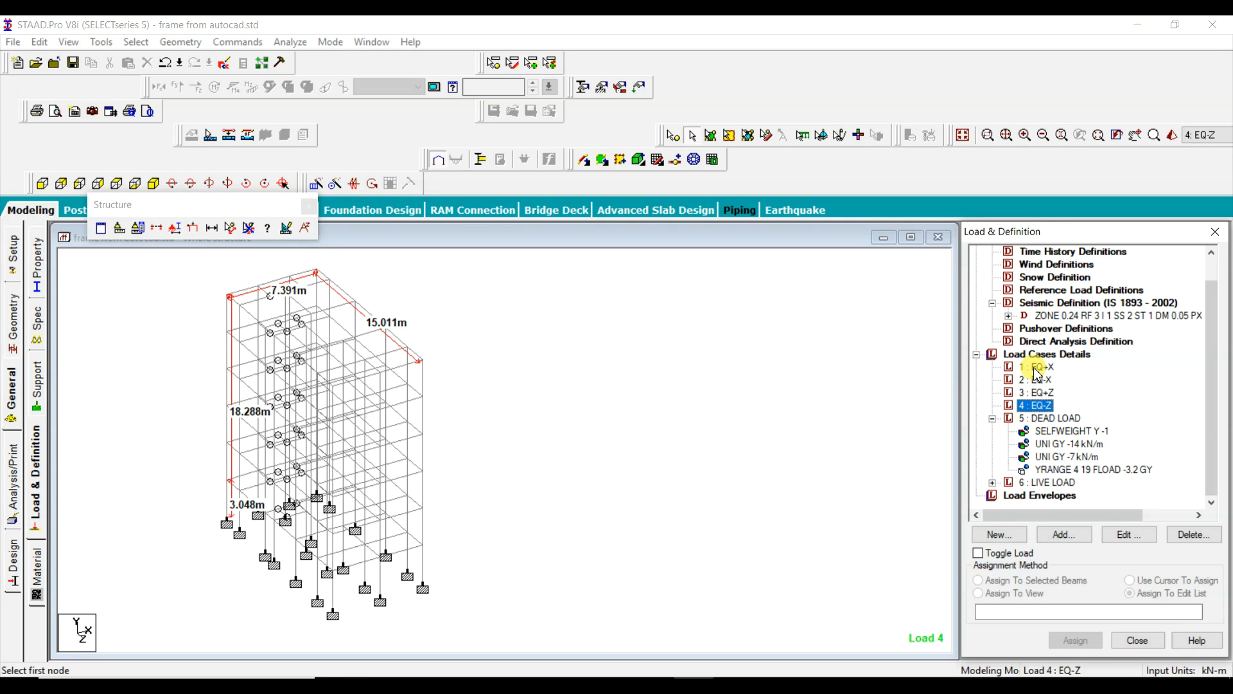
left_click(1039, 369)
left_click(1064, 534)
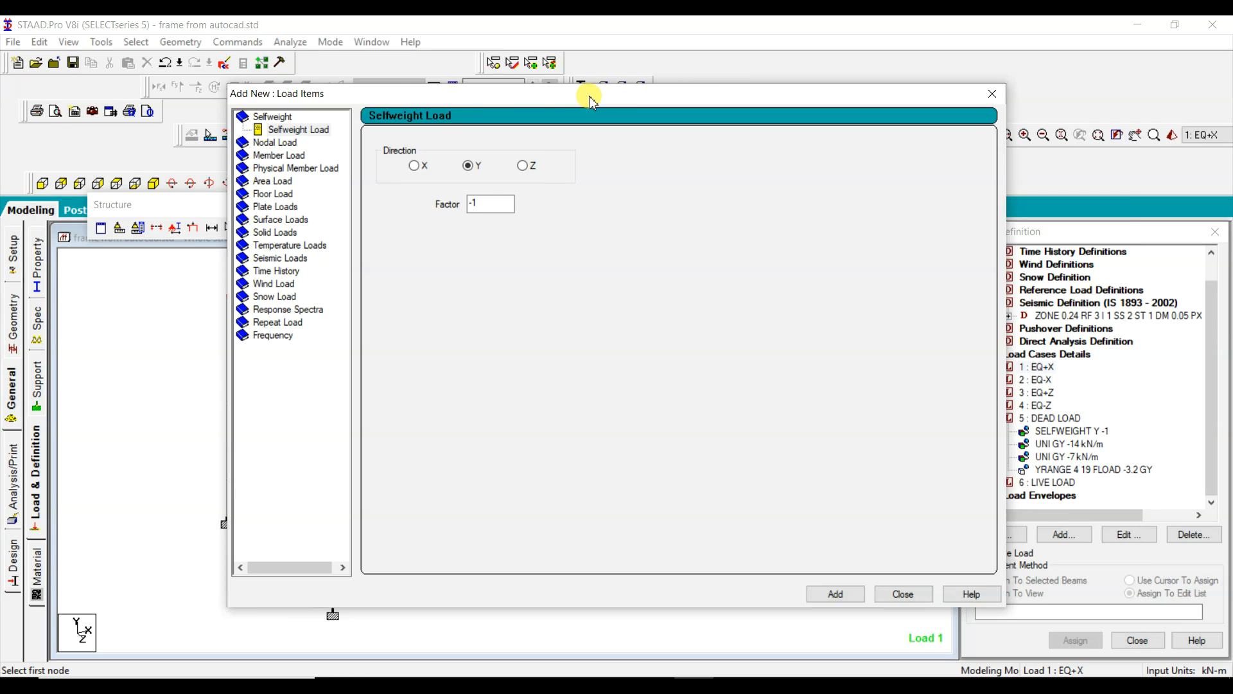
left_click_drag(588, 96, 888, 63)
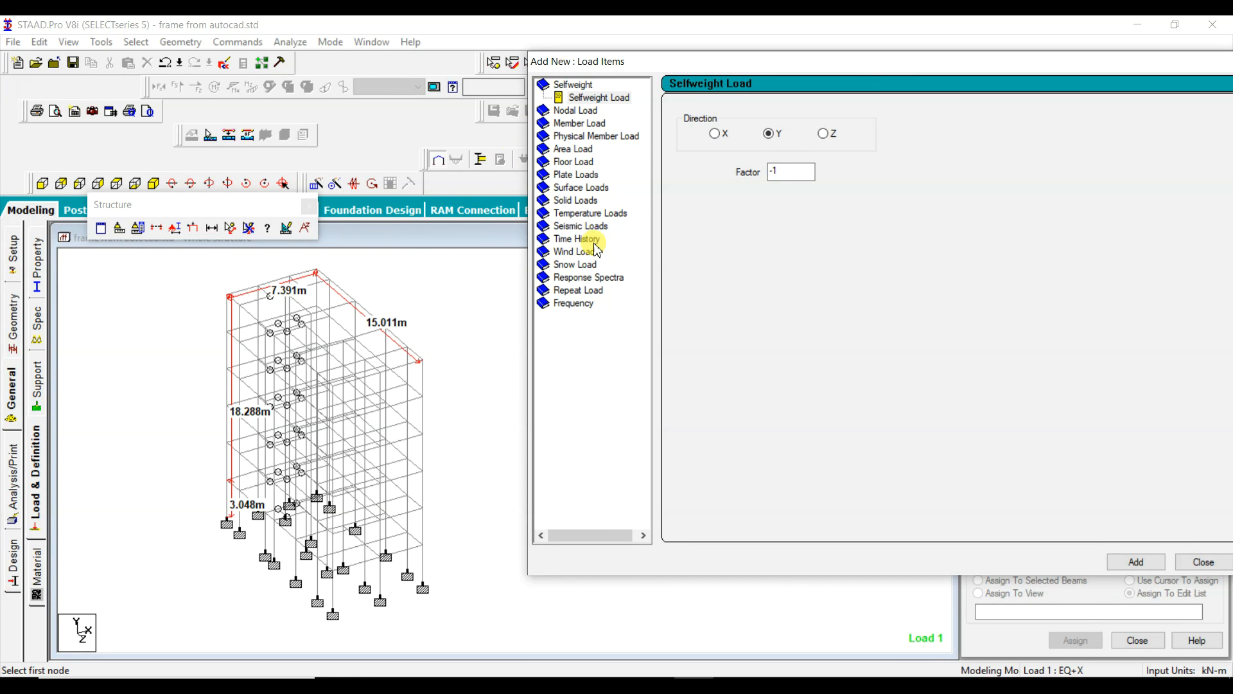
left_click(575, 225)
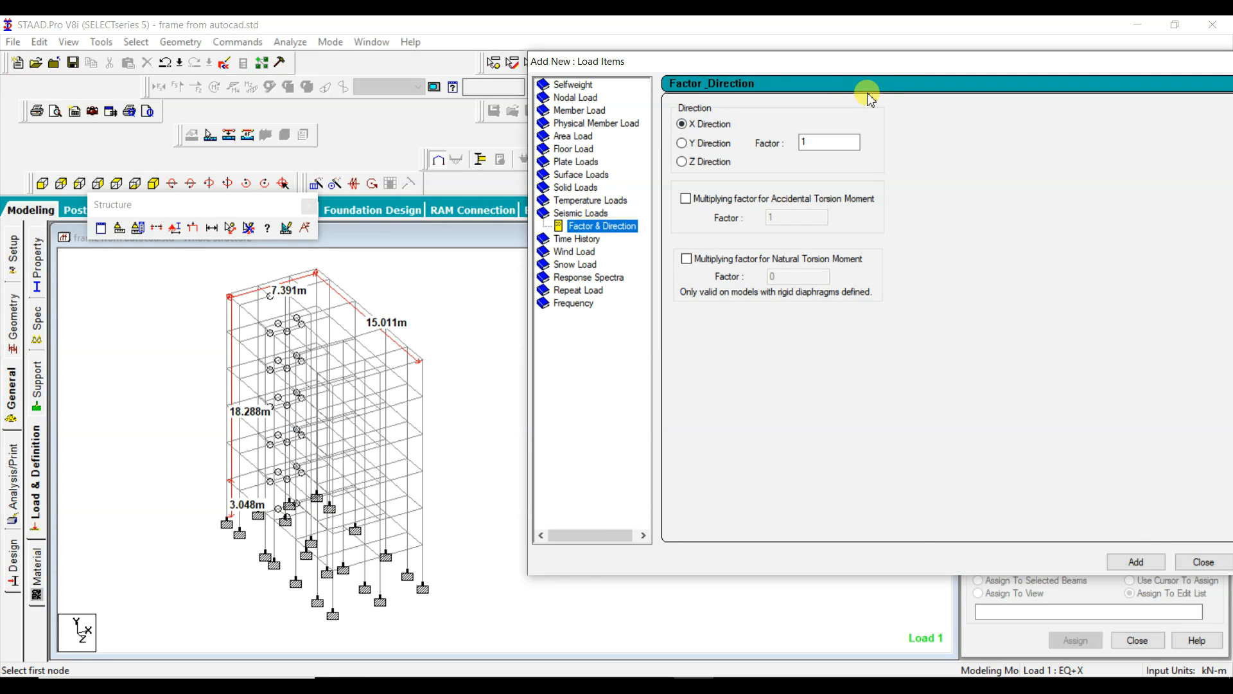
left_click_drag(851, 65, 374, 70)
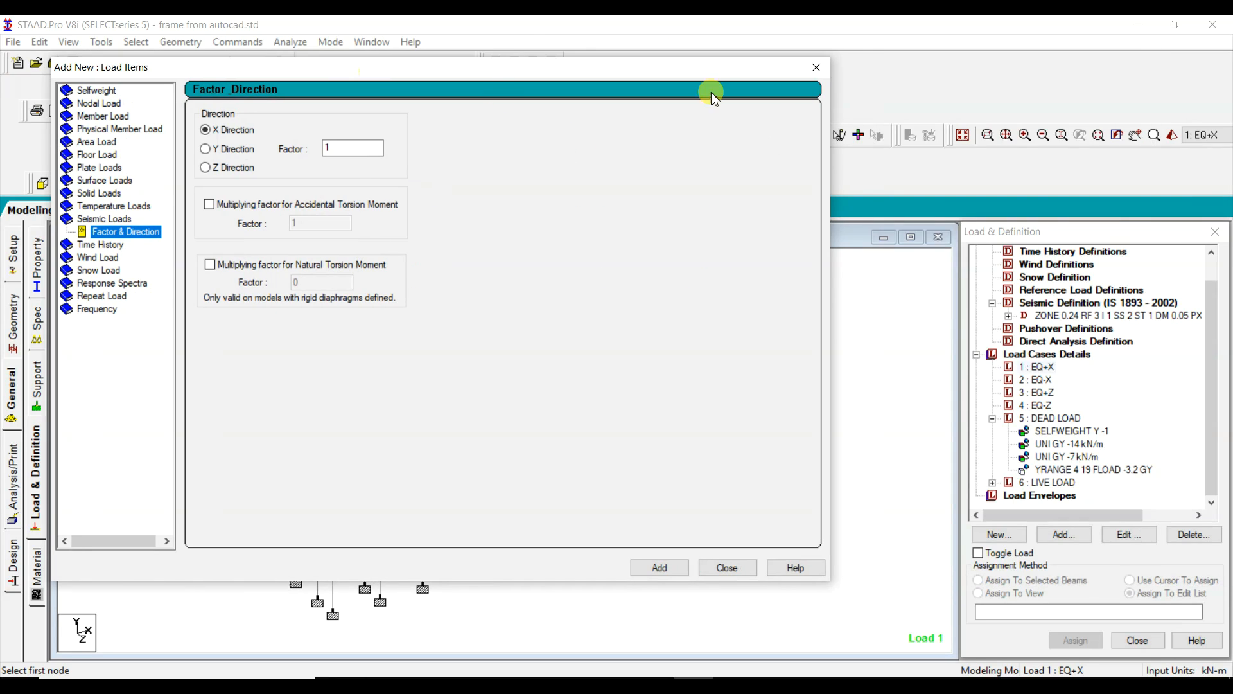
left_click(816, 67)
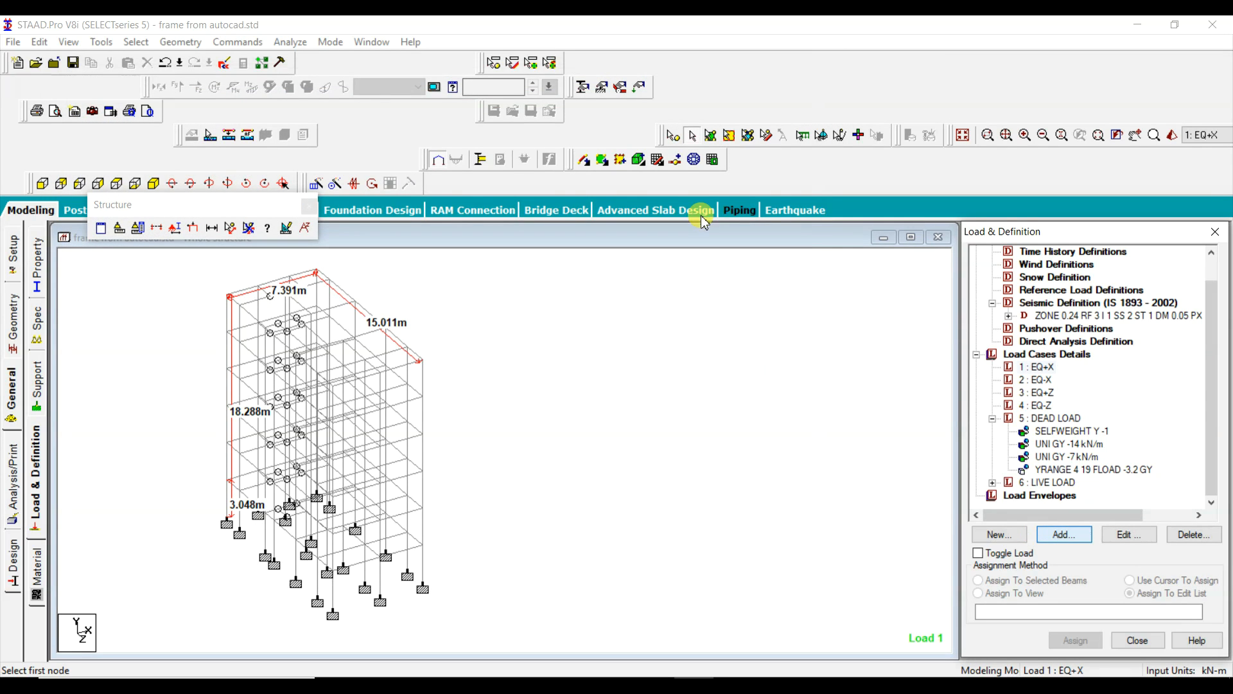
Step: Add a seismic load in the X direction with factor 1 to load case EQ+X
left_click_drag(598, 94, 941, 71)
left_click(619, 236)
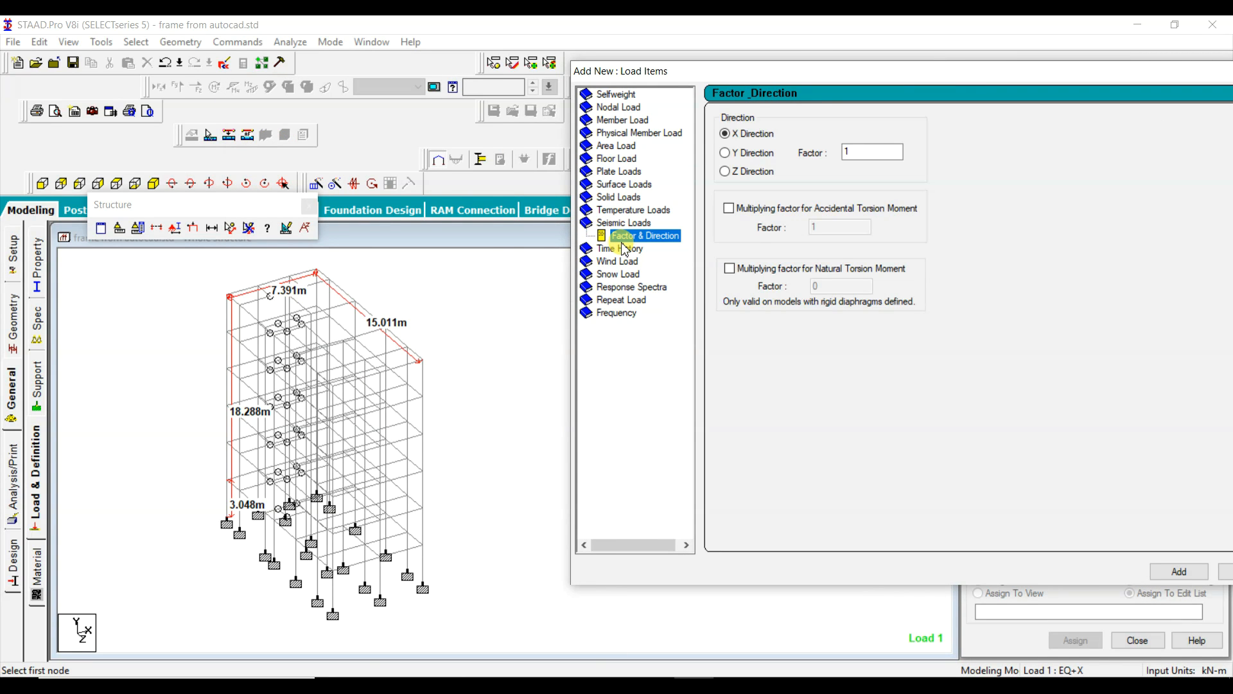
left_click(863, 159)
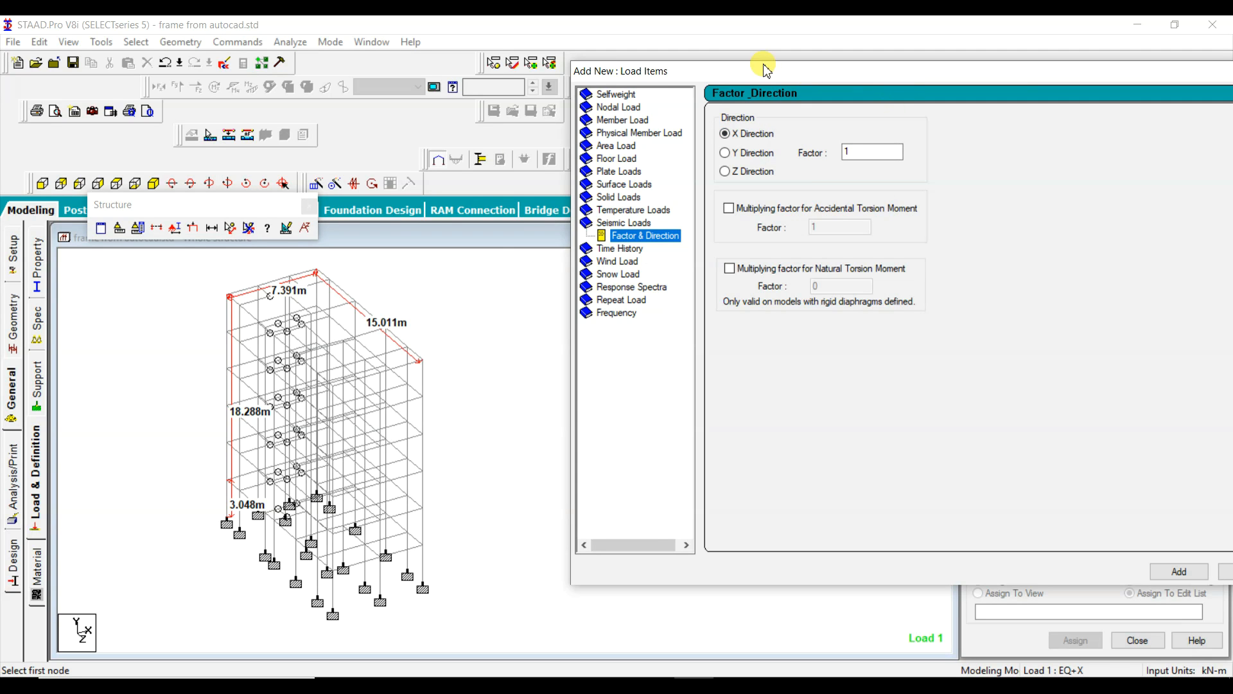
left_click_drag(766, 75, 609, 67)
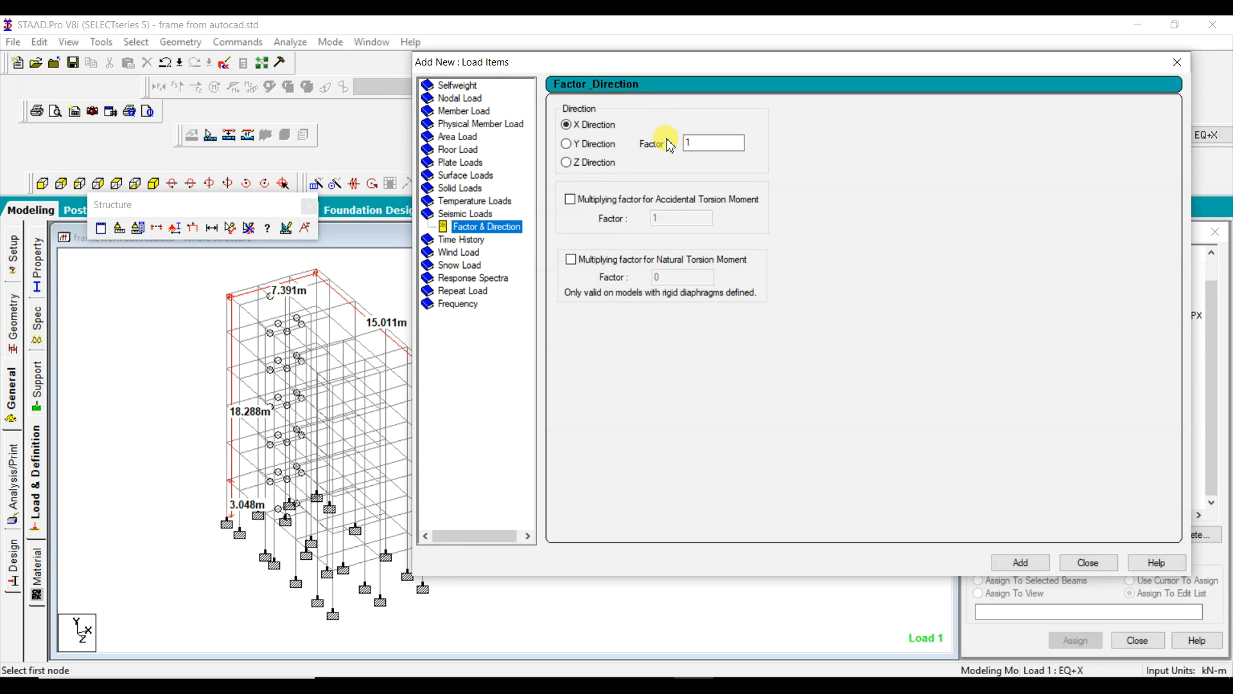
left_click(1021, 561)
left_click(1087, 562)
Step: Add a seismic load in the X direction with factor -1 to load case EQ-X
left_click(1035, 393)
left_click(1079, 538)
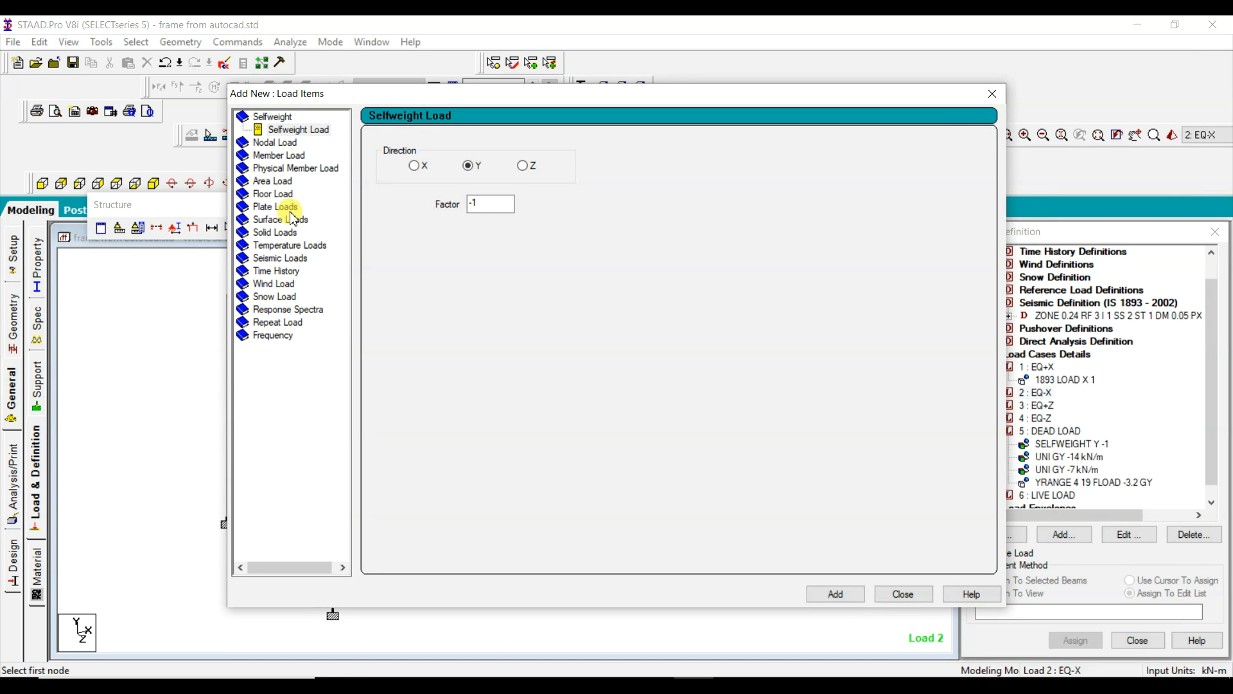
left_click(273, 257)
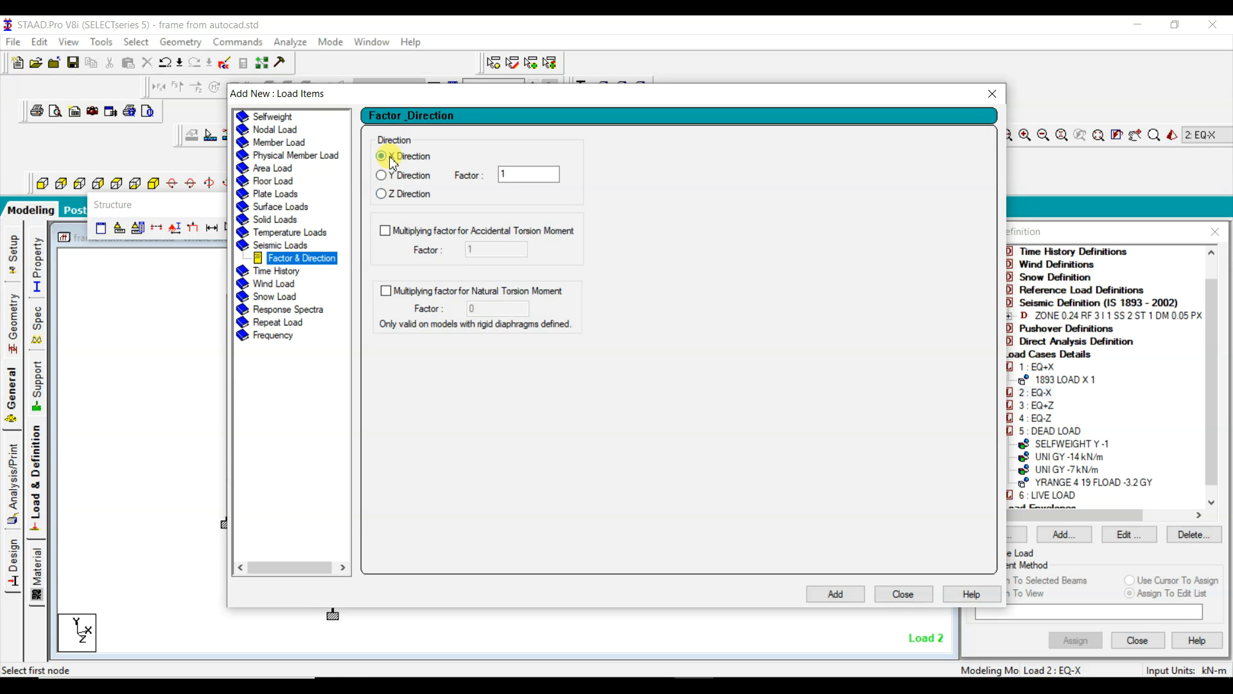
double_click(514, 174)
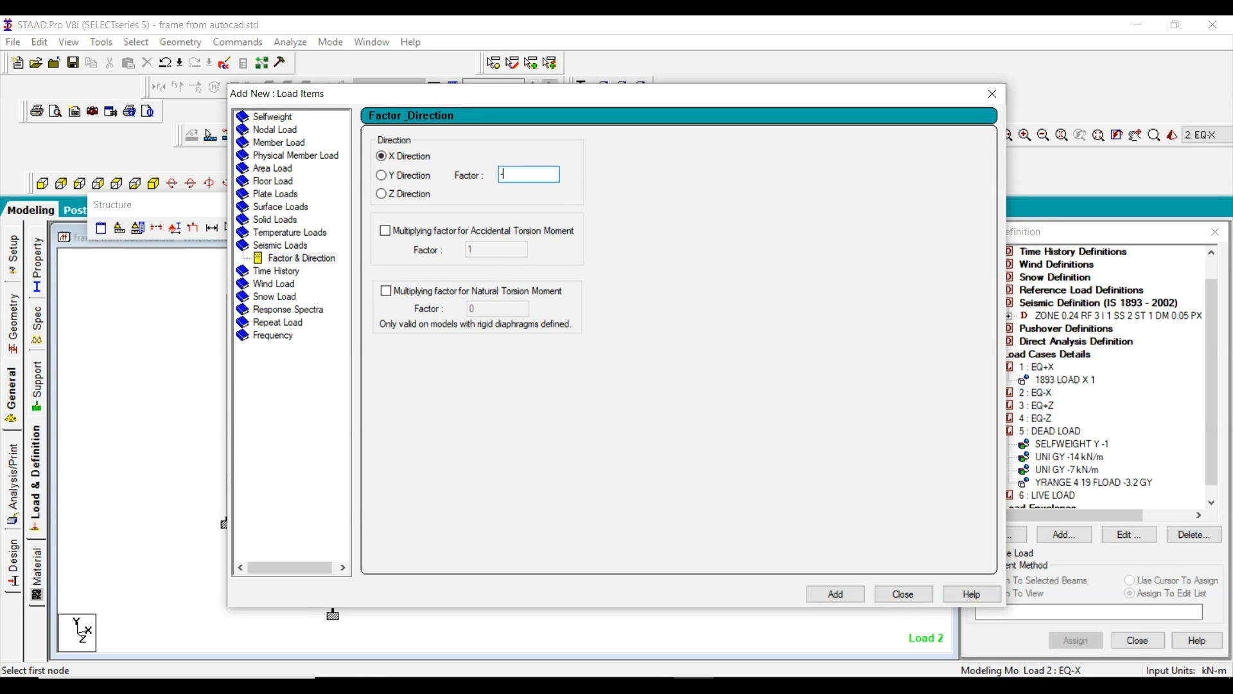
type("-1")
left_click(835, 594)
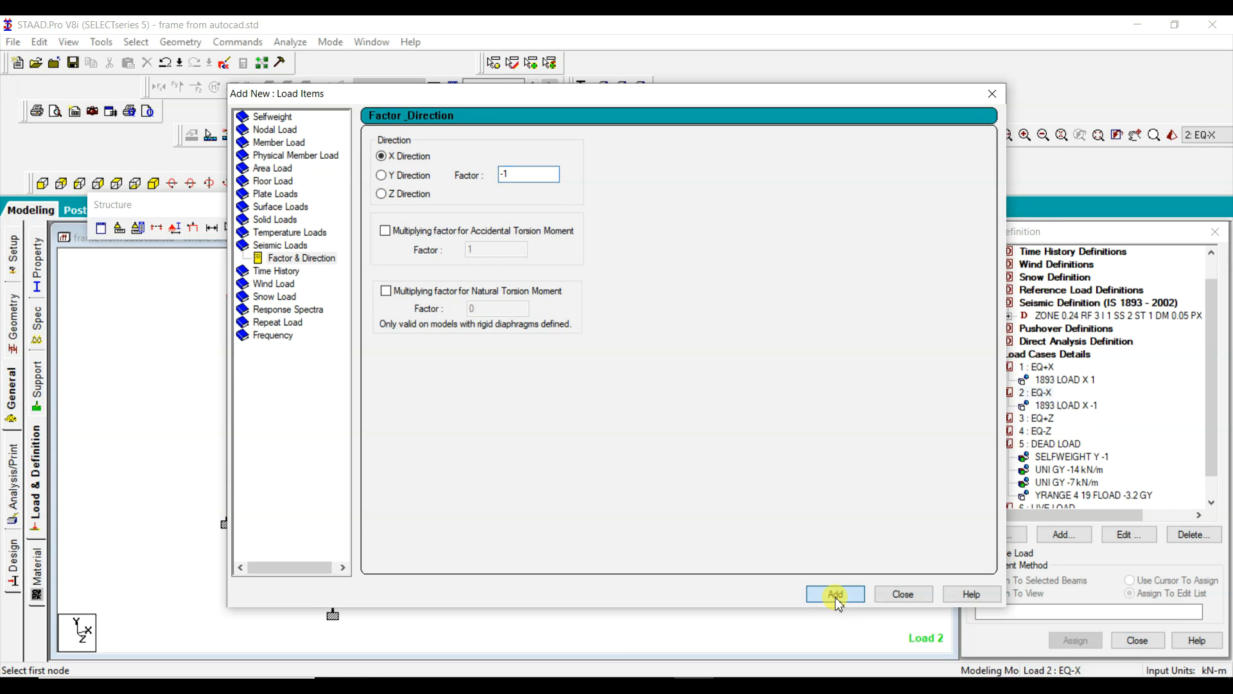
left_click(904, 593)
Step: Add a seismic load in the Z direction with factor 1 to load case EQ+Z
left_click(1038, 418)
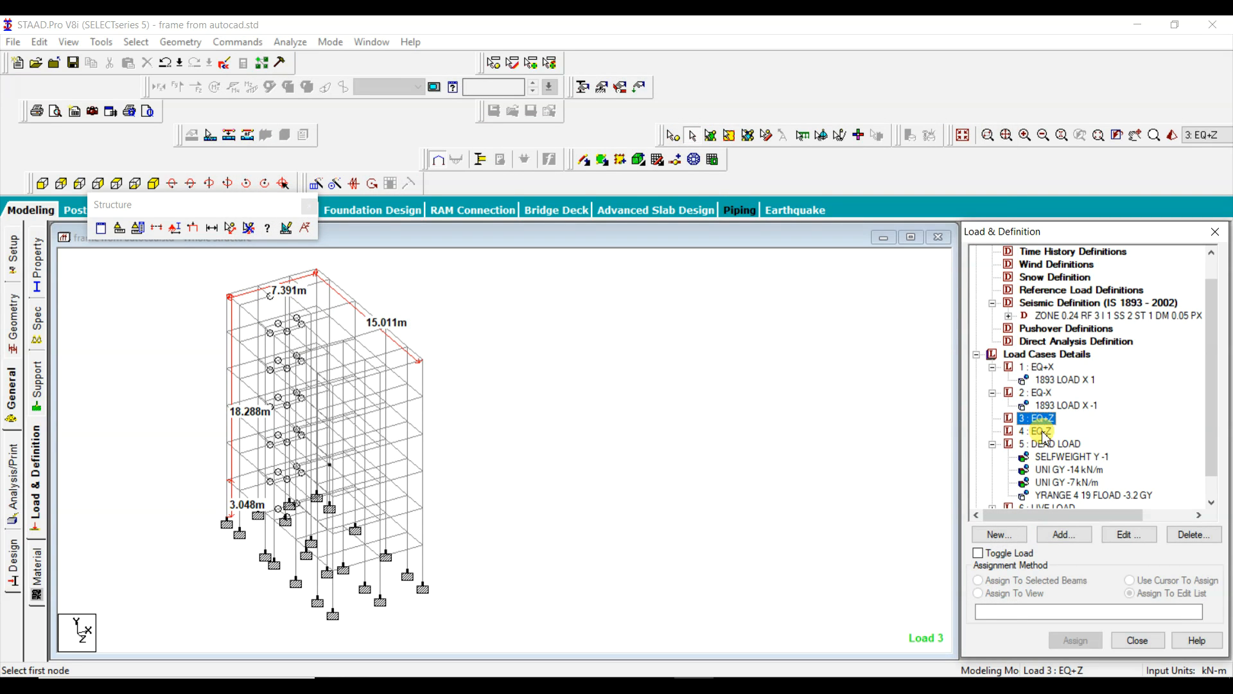
left_click(1073, 540)
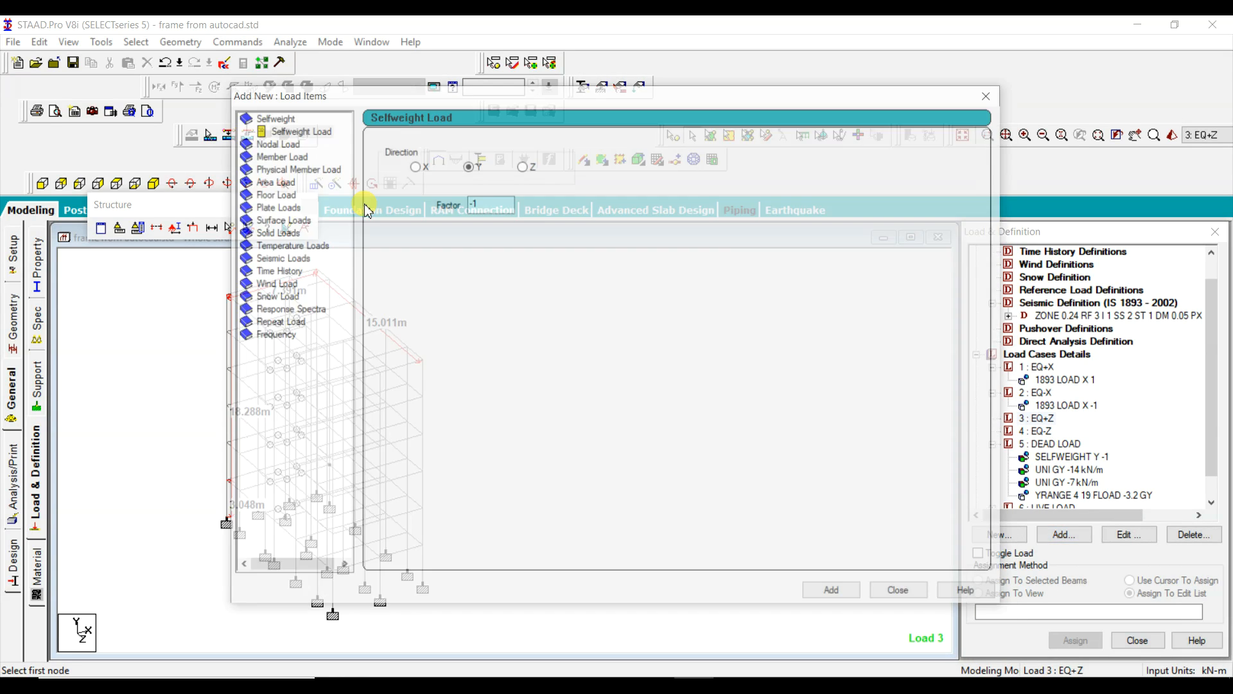
left_click_drag(384, 94, 696, 96)
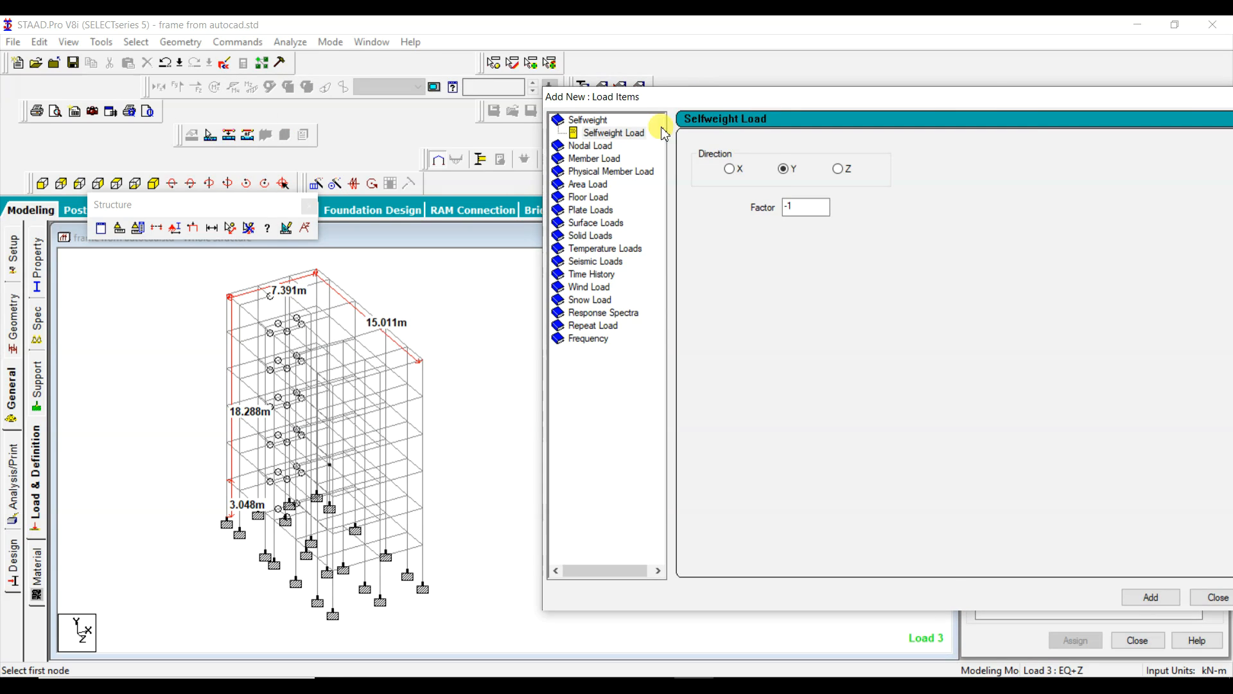
left_click(597, 264)
left_click(698, 197)
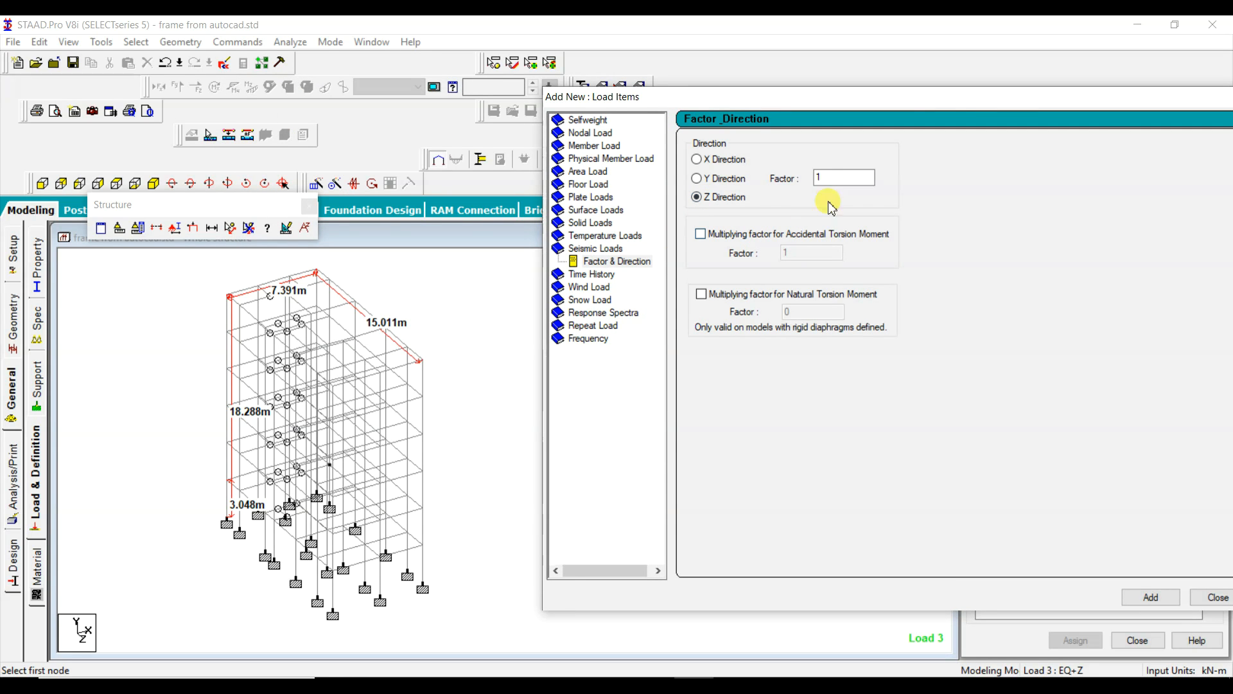
left_click_drag(903, 96, 701, 83)
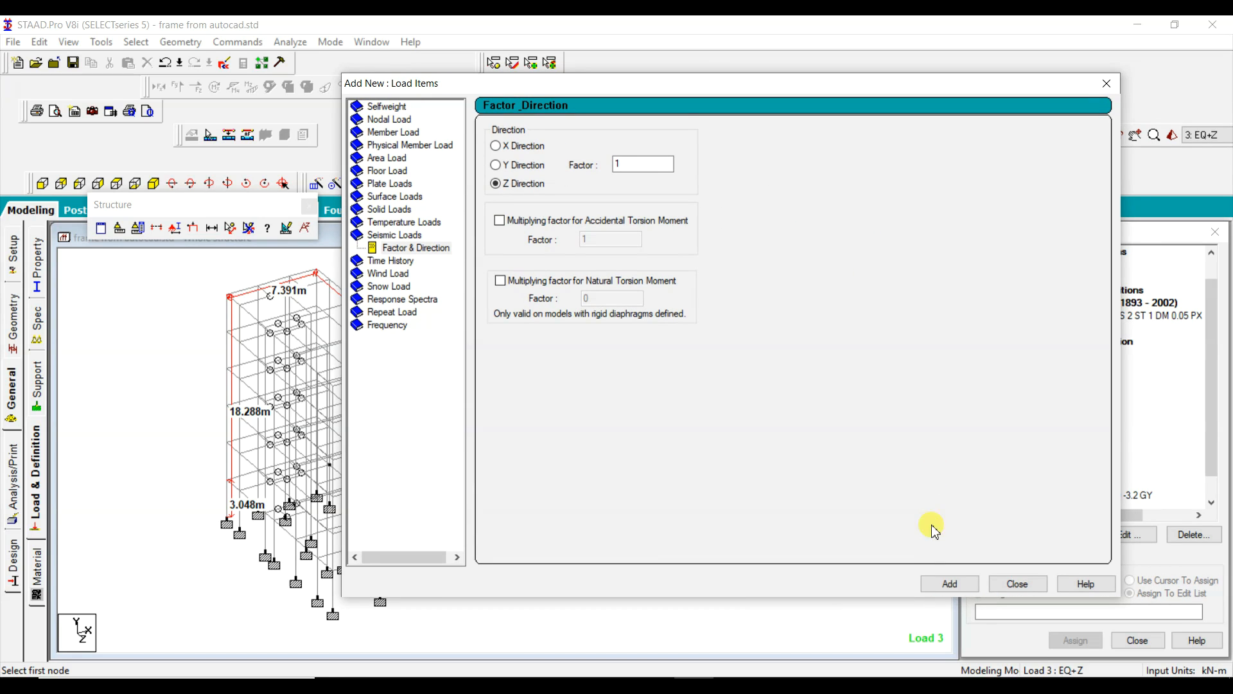
left_click(964, 589)
left_click(1018, 583)
Step: Add a seismic load in the Z direction with factor -1 to load case EQ-Z
left_click(1035, 443)
left_click(1069, 538)
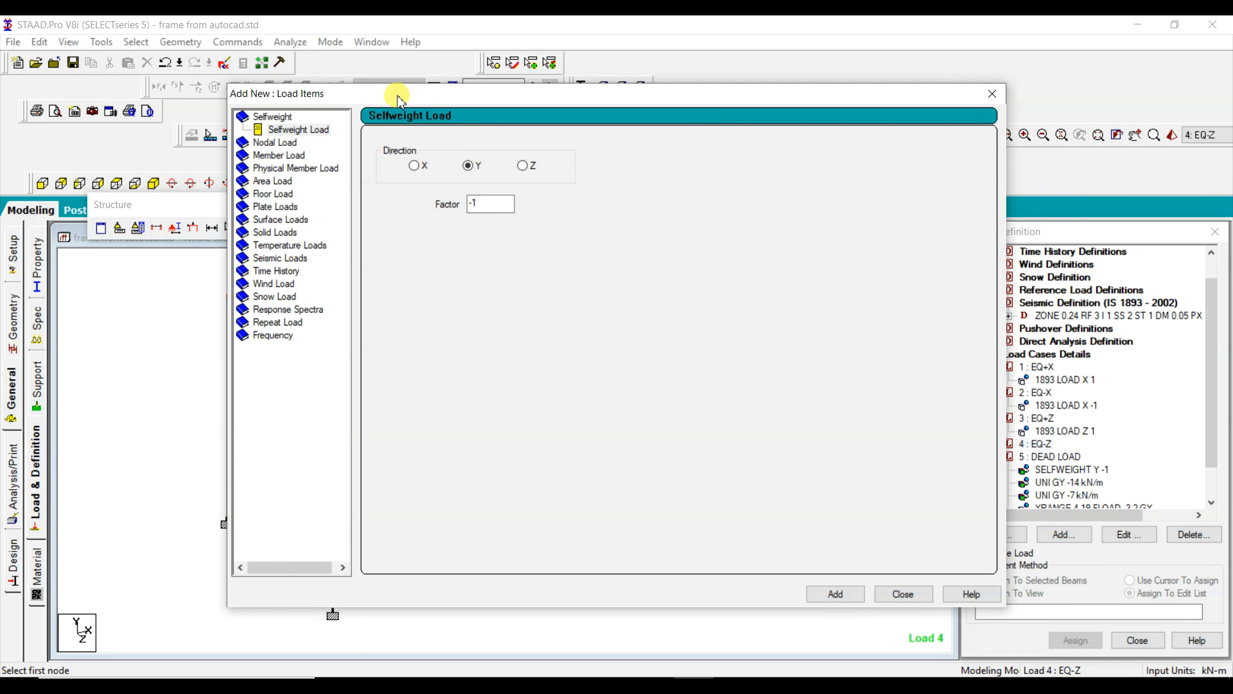
left_click_drag(400, 100, 813, 132)
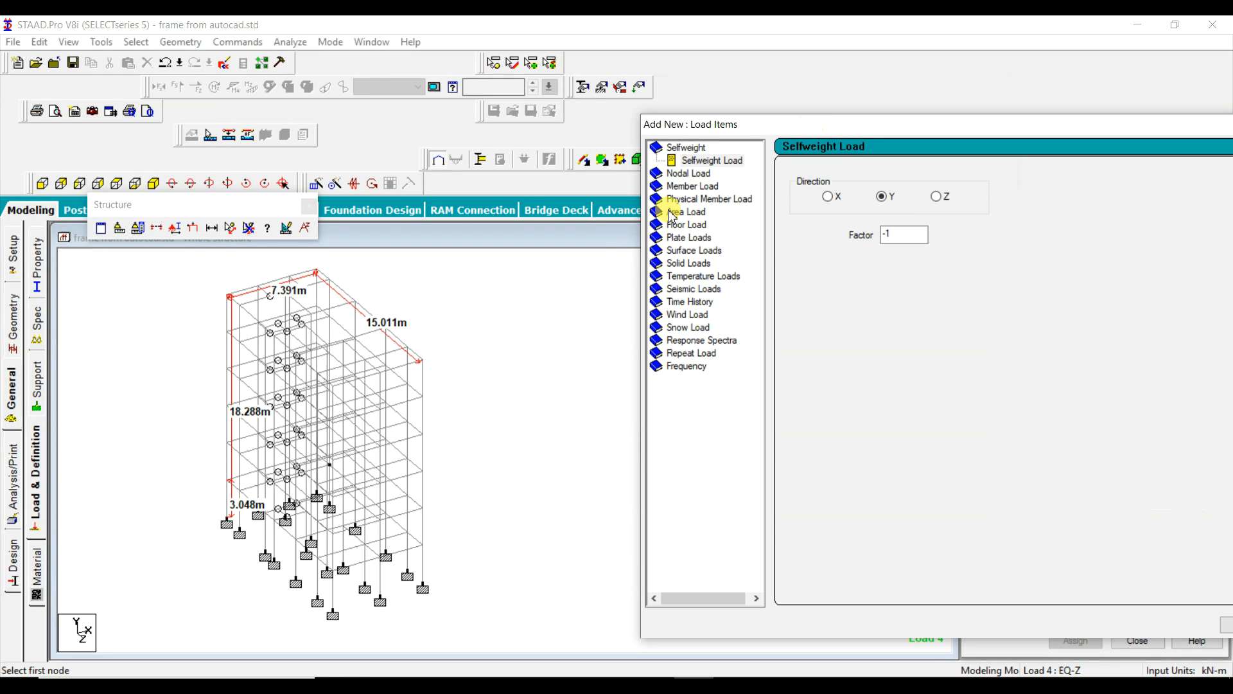
left_click(697, 290)
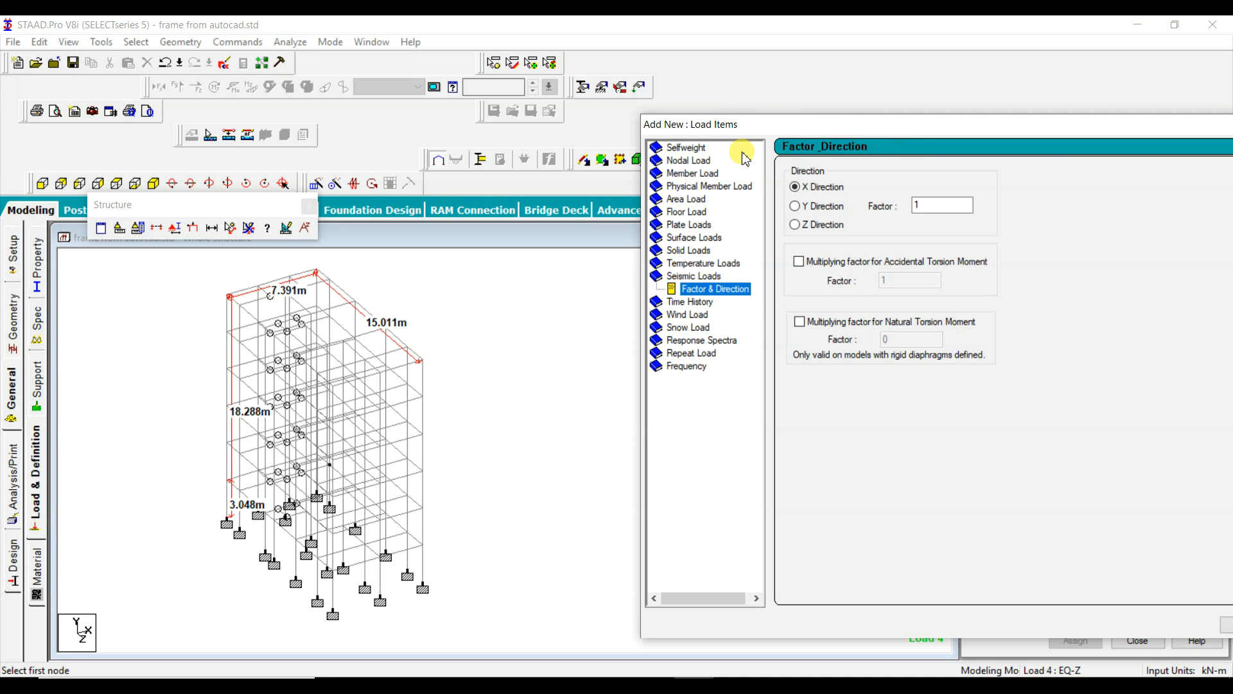
left_click_drag(803, 124, 594, 67)
left_click(587, 168)
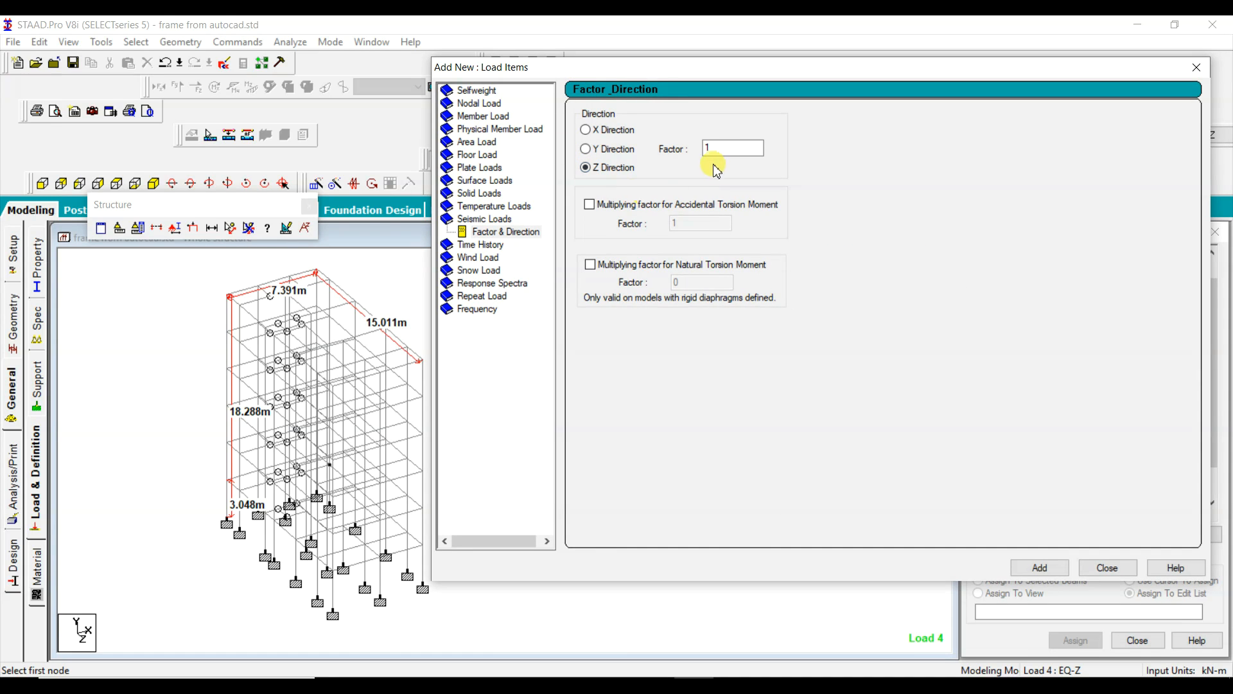
double_click(718, 147)
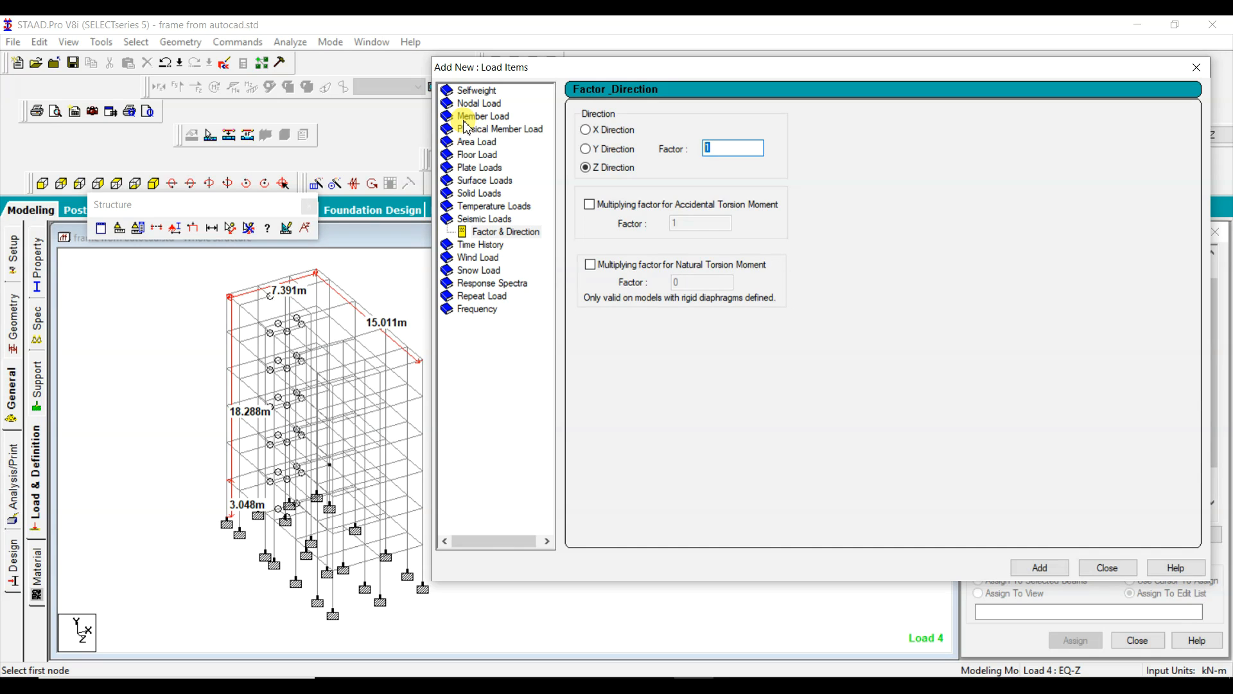
left_click(1040, 567)
left_click(1107, 568)
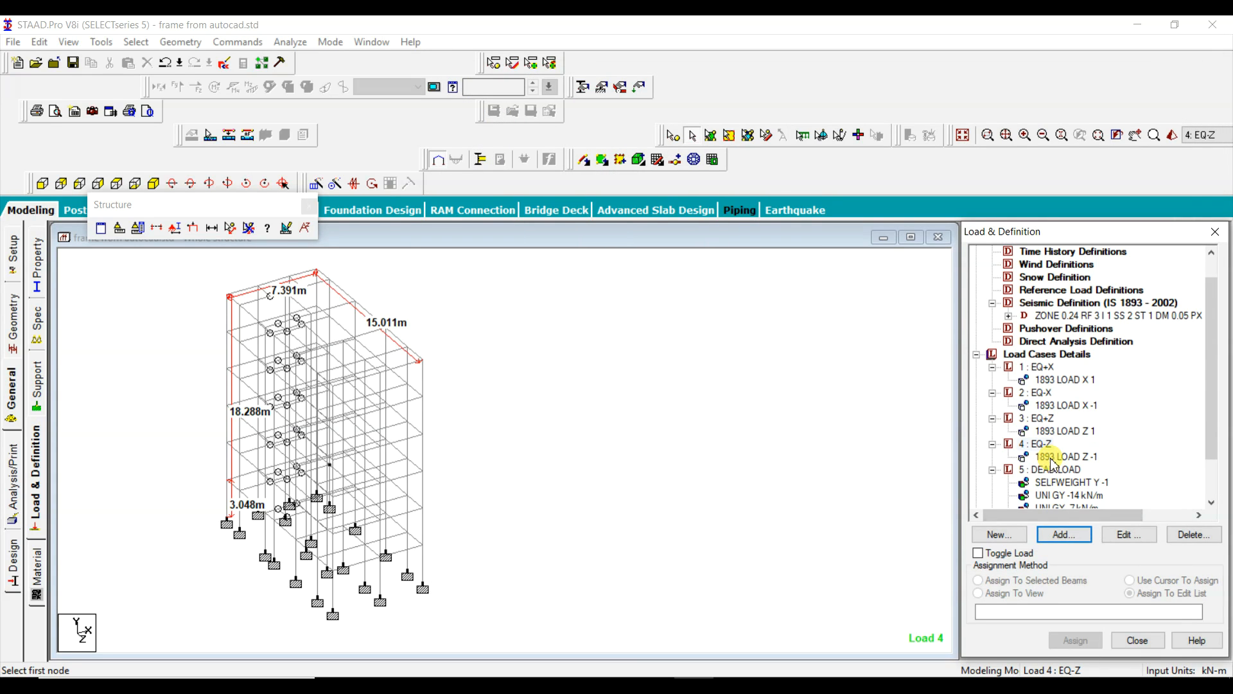
Step: Review the 1893 load items of the seismic cases and expand the LIVE LOAD case to check its floor load
left_click(1069, 431)
left_click(1068, 406)
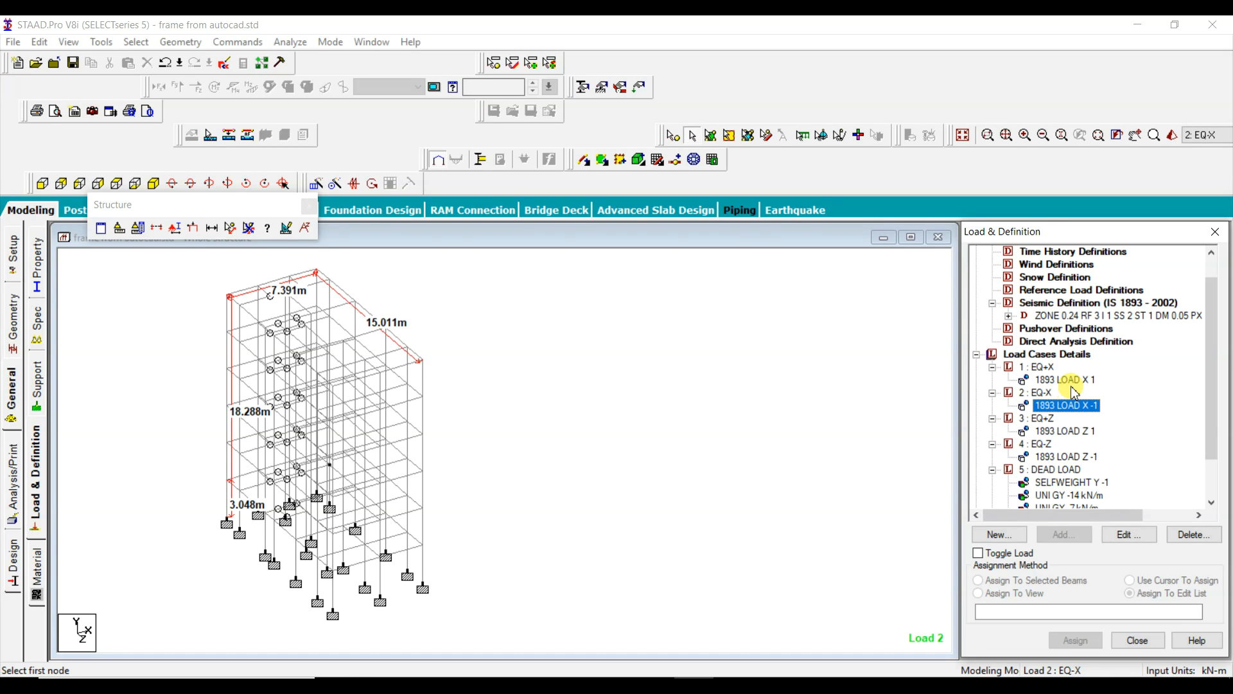
left_click(1070, 382)
left_click_drag(1214, 330, 1213, 401)
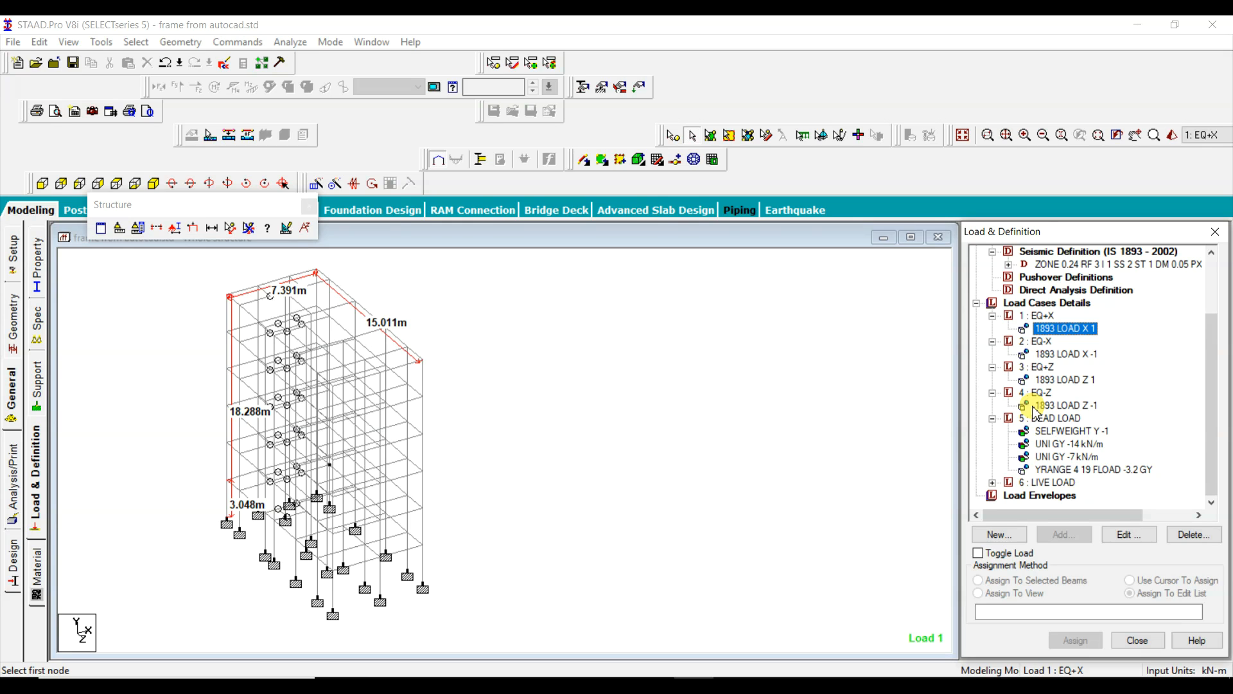
left_click(992, 484)
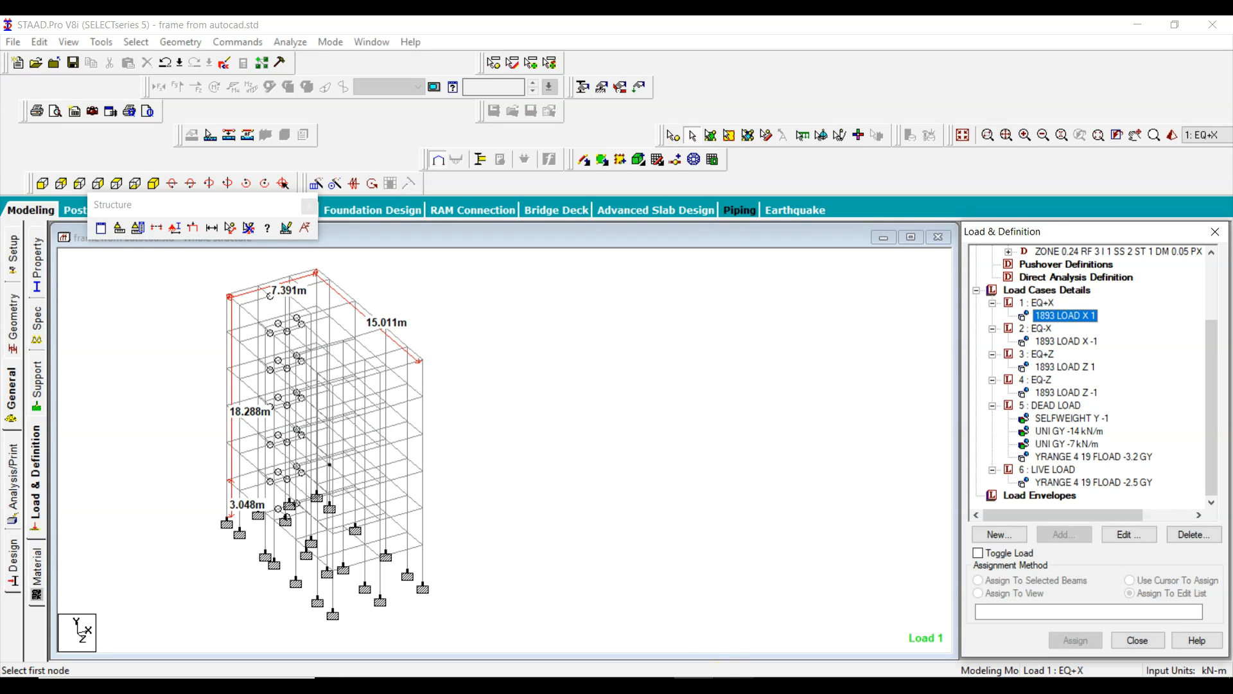
left_click(735, 686)
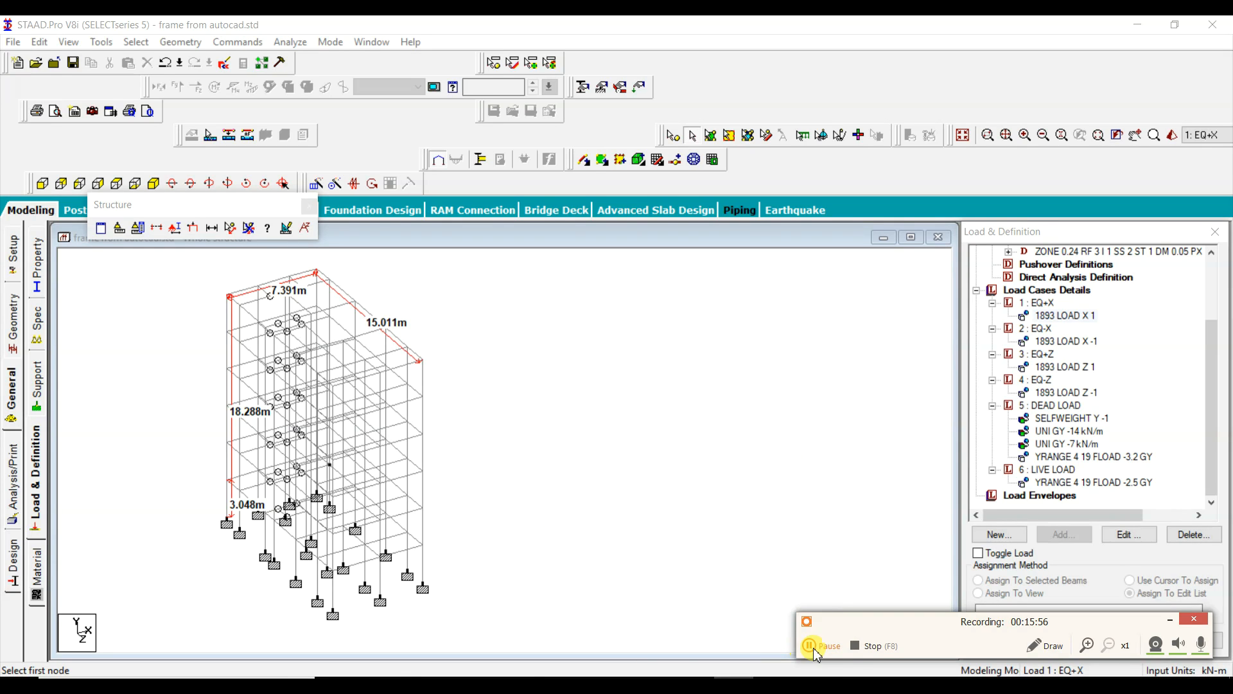